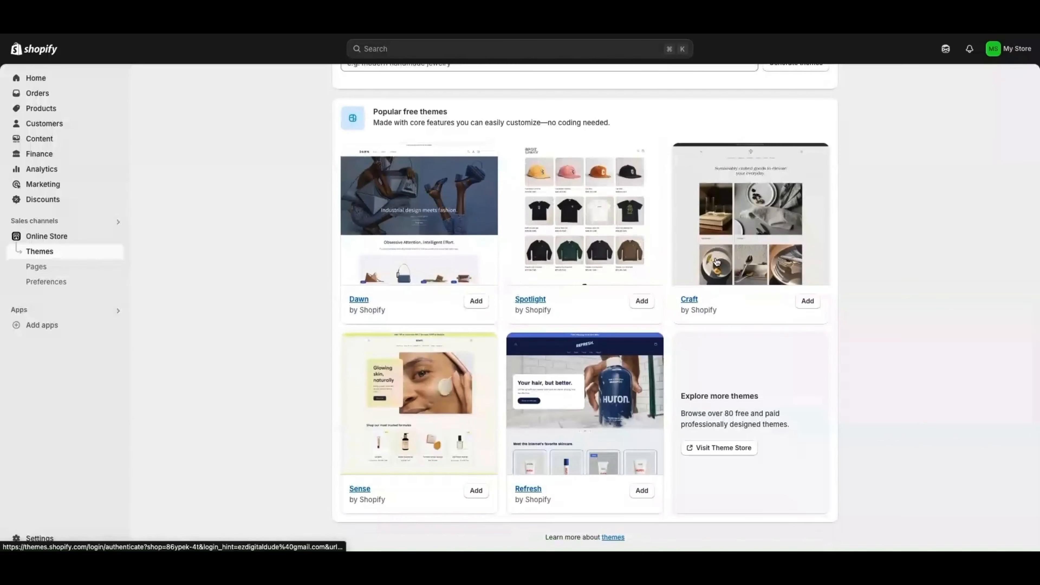
- Open the Shopify Theme Store from the themes page and filter the listed themes by the Free price
{"action": "left_click", "coordinate": [396, 166]}
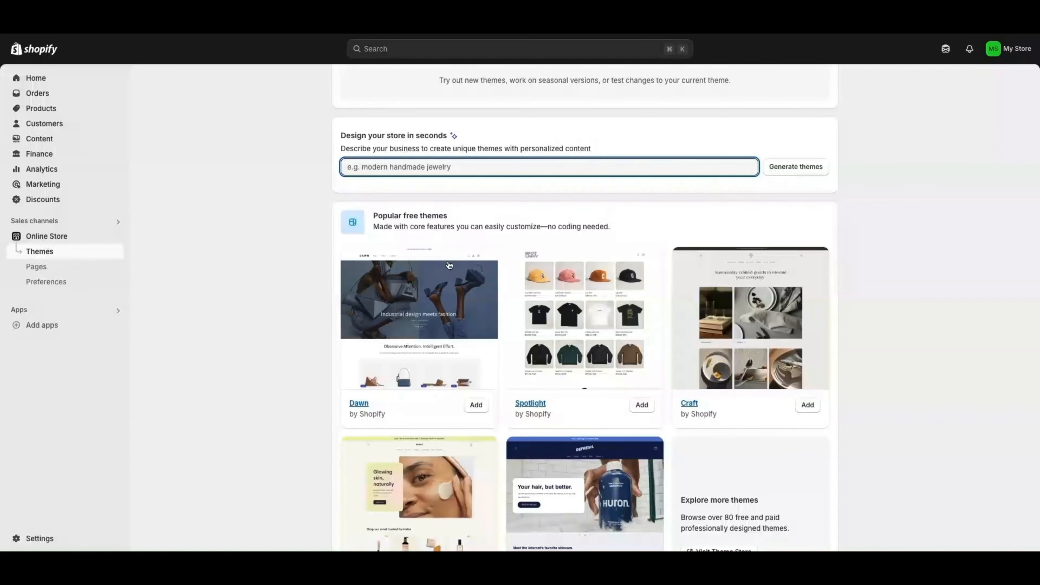
{"action": "scroll", "coordinate": [449, 265], "scroll_direction": "down", "scroll_amount": 3}
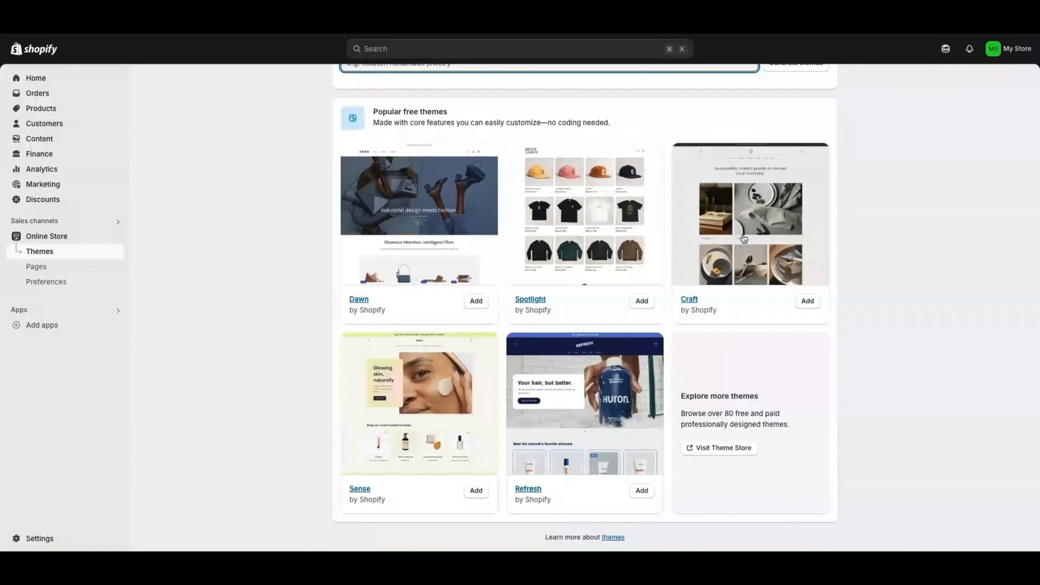
{"action": "left_click", "coordinate": [718, 448]}
{"action": "left_click", "coordinate": [67, 242]}
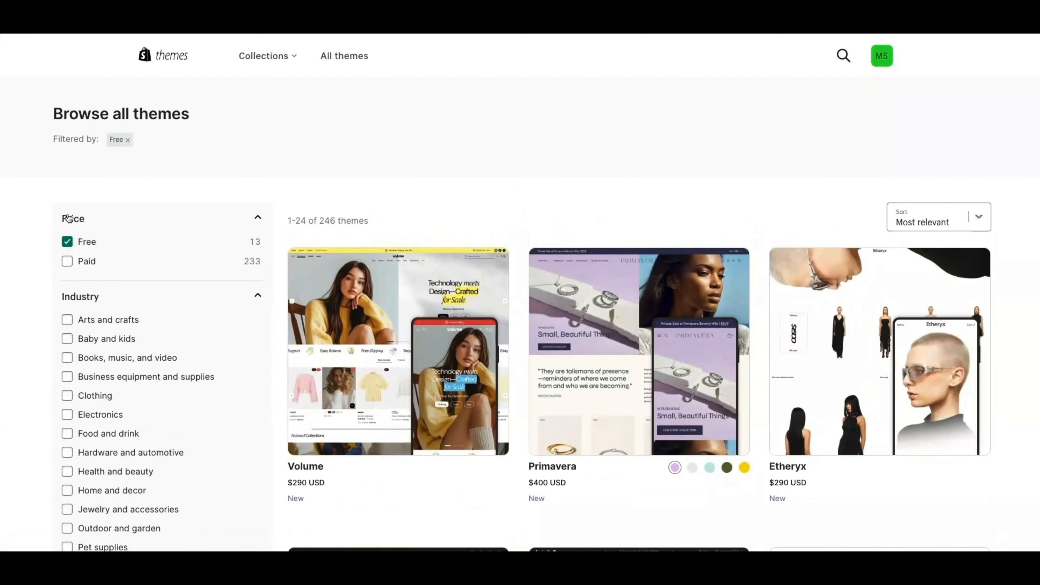
- Browse the free themes, open the Dawn theme and add it to the store's theme library
{"action": "scroll", "coordinate": [79, 250], "scroll_direction": "down", "scroll_amount": 5}
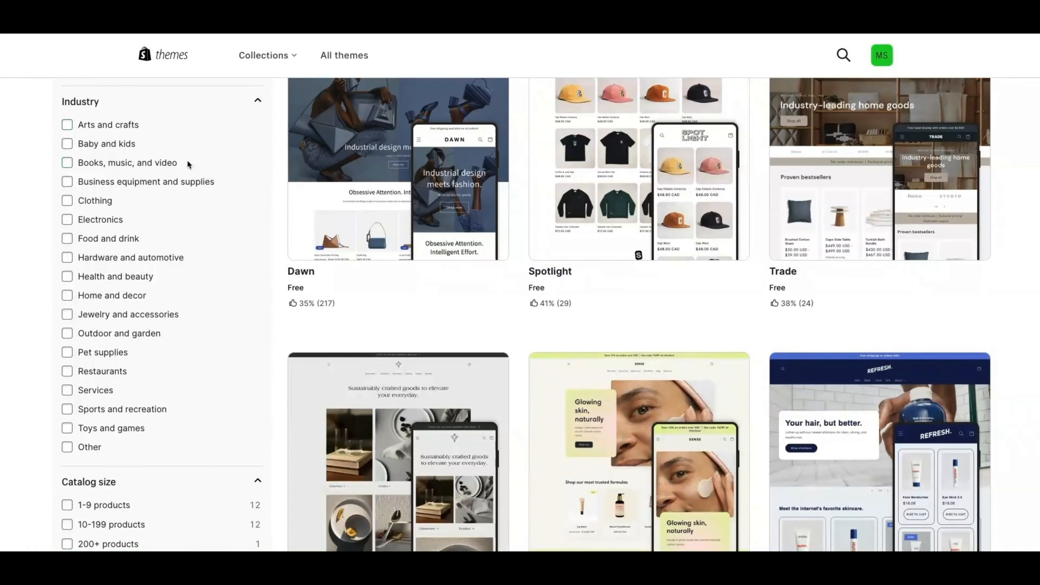
{"action": "scroll", "coordinate": [188, 164], "scroll_direction": "down", "scroll_amount": 7}
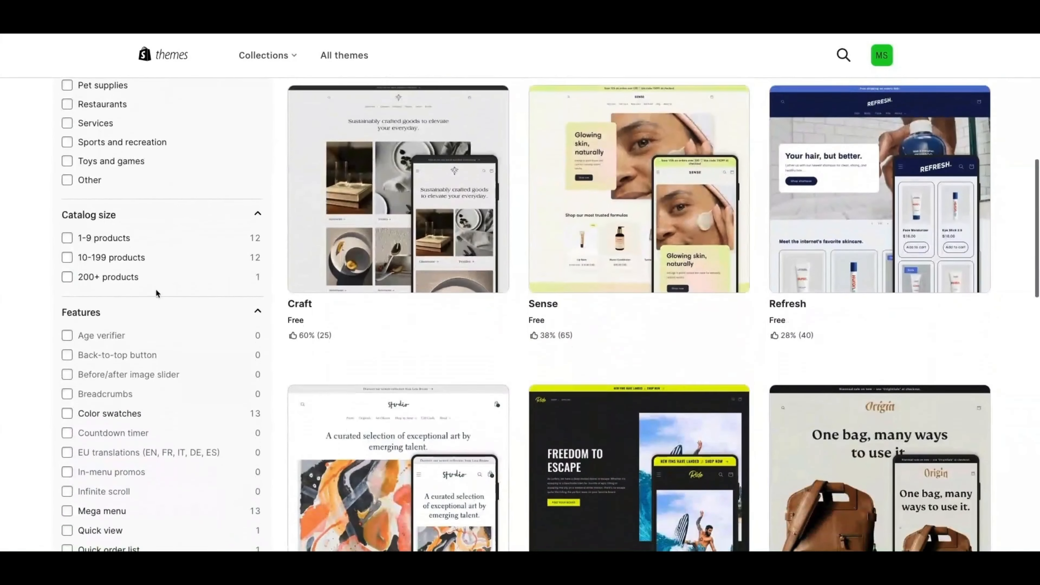
{"action": "scroll", "coordinate": [156, 290], "scroll_direction": "down", "scroll_amount": 4}
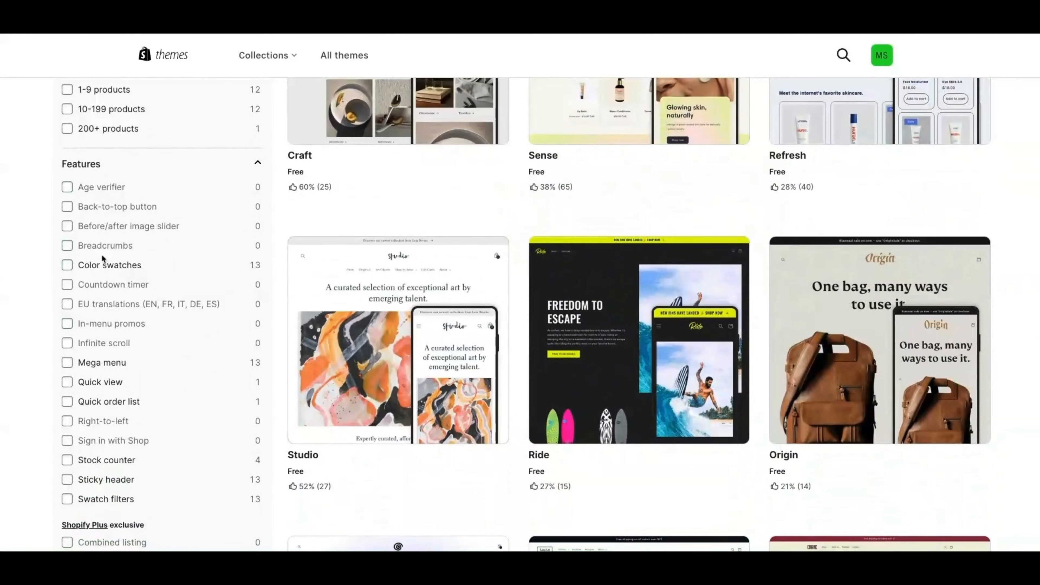
{"action": "scroll", "coordinate": [82, 428], "scroll_direction": "up", "scroll_amount": 13}
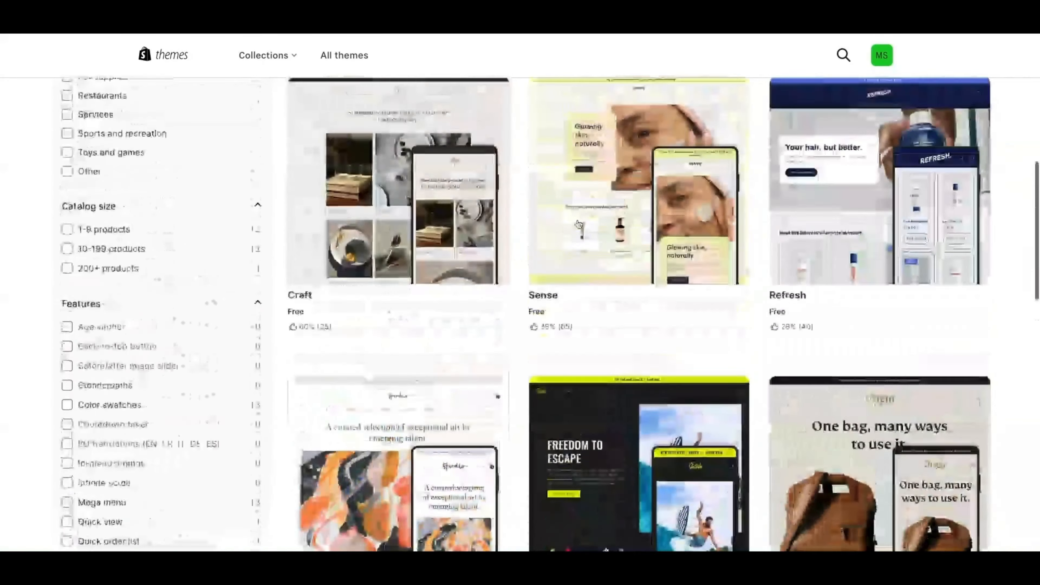
{"action": "scroll", "coordinate": [601, 230], "scroll_direction": "up", "scroll_amount": 2}
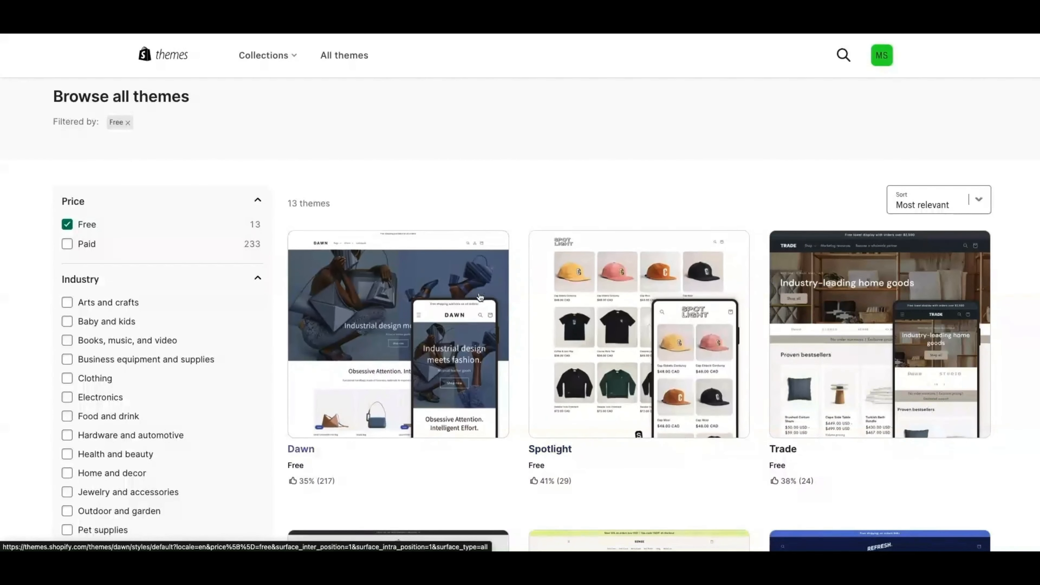
{"action": "scroll", "coordinate": [487, 257], "scroll_direction": "down", "scroll_amount": 2}
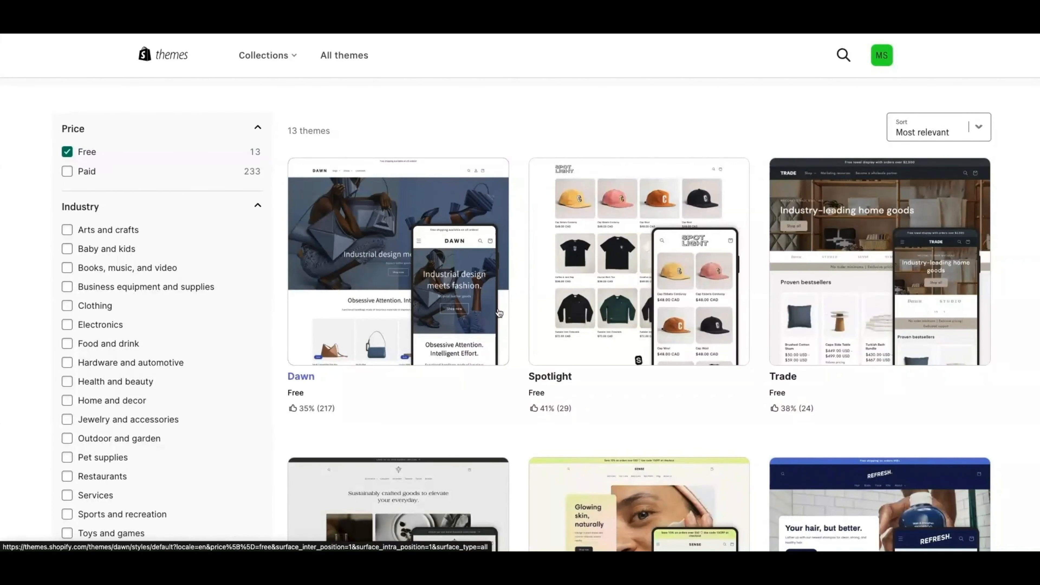
{"action": "scroll", "coordinate": [490, 307], "scroll_direction": "down", "scroll_amount": 1}
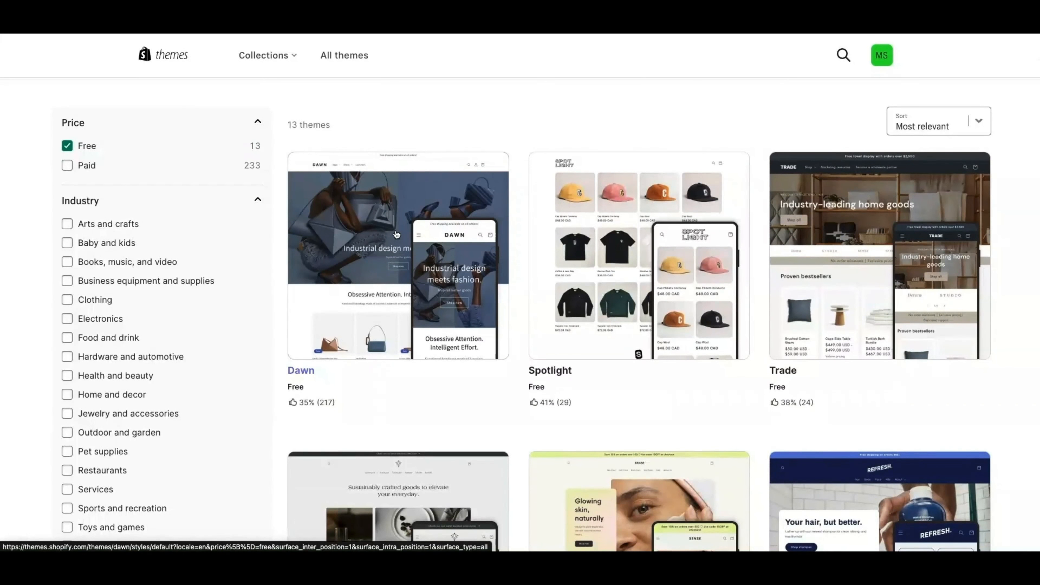
{"action": "left_click", "coordinate": [398, 230]}
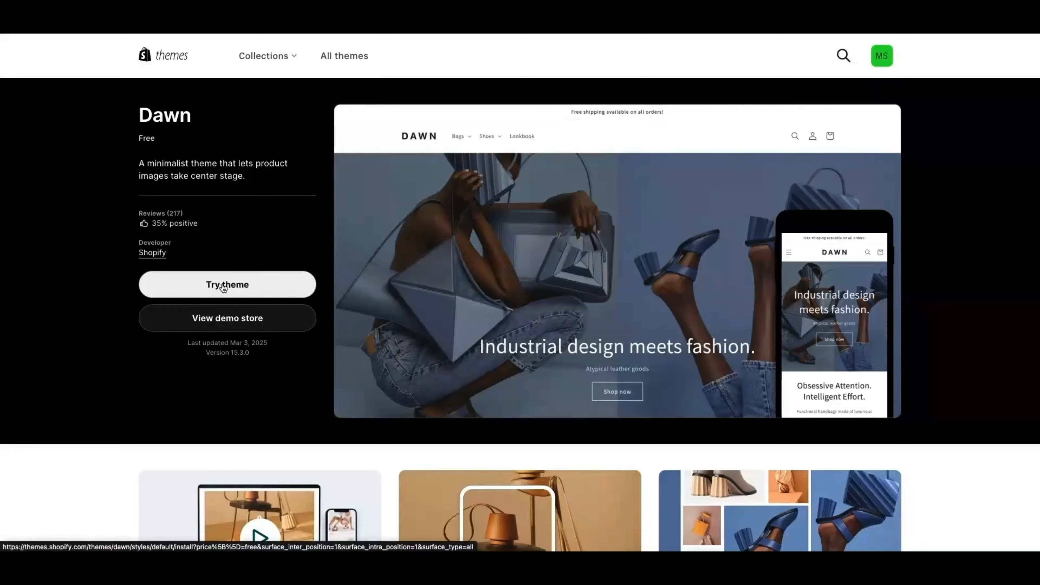
{"action": "left_click", "coordinate": [224, 286]}
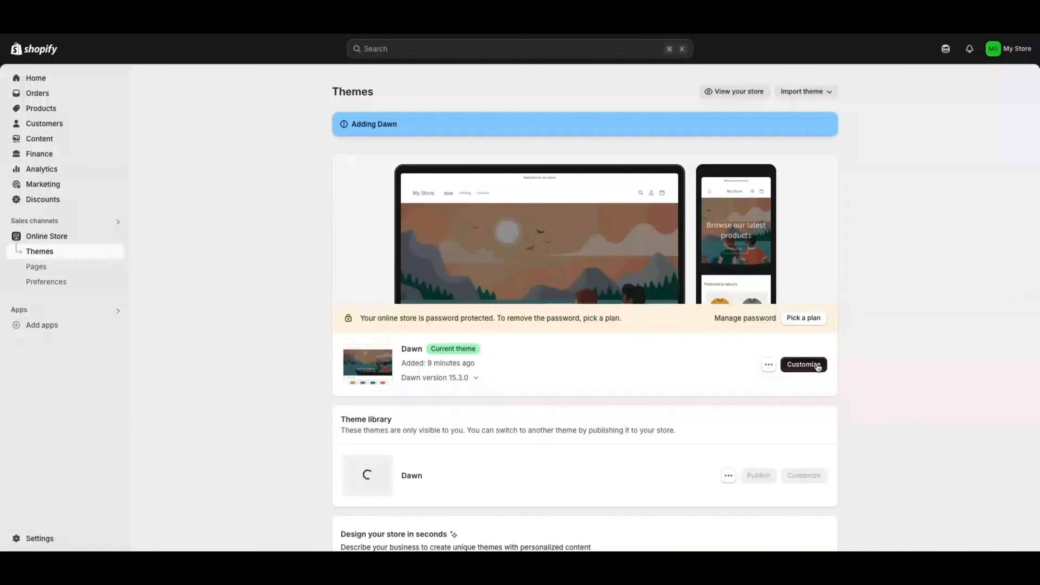
- Open the current Dawn theme for customization, view its Catalog page and return to the home page
{"action": "left_click", "coordinate": [803, 365]}
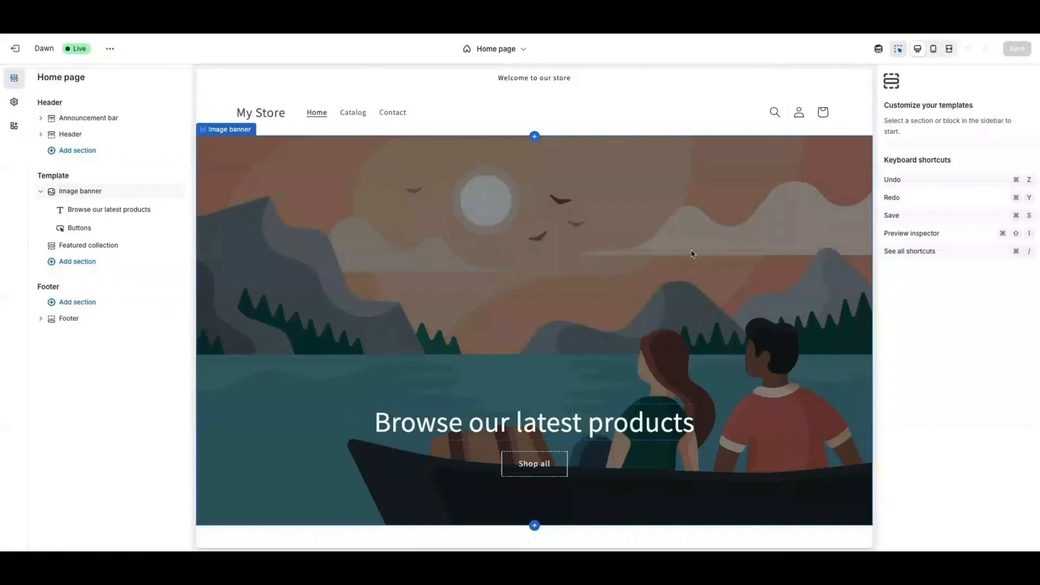
{"action": "scroll", "coordinate": [355, 322], "scroll_direction": "down", "scroll_amount": 1}
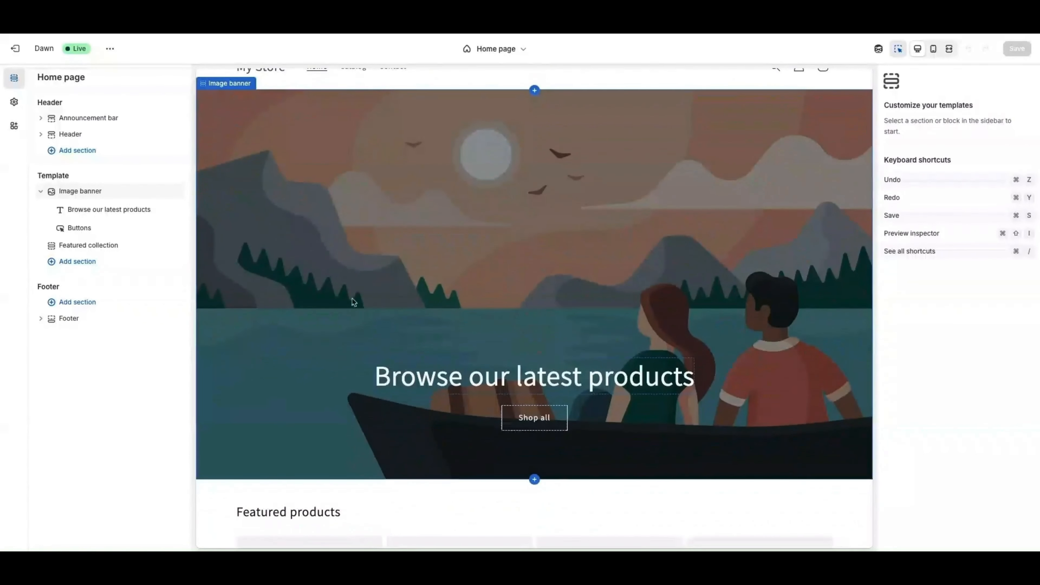
{"action": "scroll", "coordinate": [496, 186], "scroll_direction": "up", "scroll_amount": 1}
{"action": "scroll", "coordinate": [485, 220], "scroll_direction": "down", "scroll_amount": 1}
{"action": "left_click", "coordinate": [358, 100]}
{"action": "left_click", "coordinate": [357, 100]}
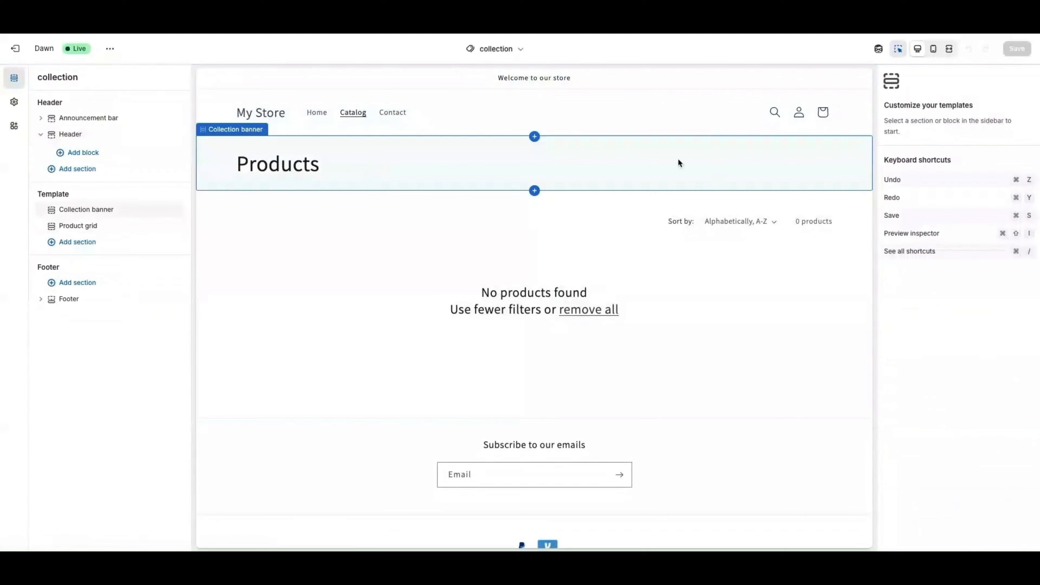
{"action": "left_click", "coordinate": [312, 116]}
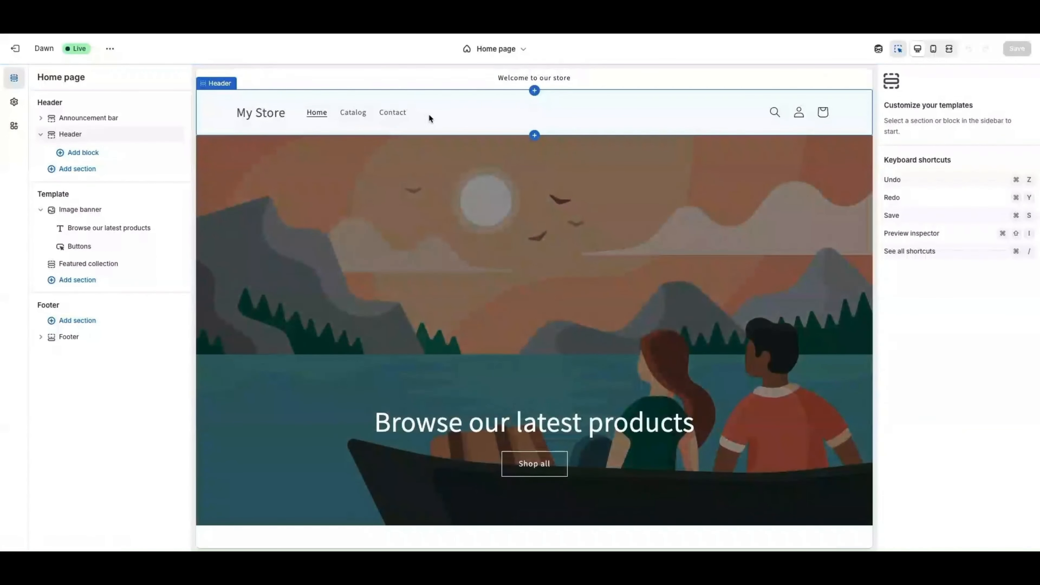
- Look over the home page, preview it in the mobile layout and return to the desktop layout
{"action": "scroll", "coordinate": [576, 260], "scroll_direction": "down", "scroll_amount": 3}
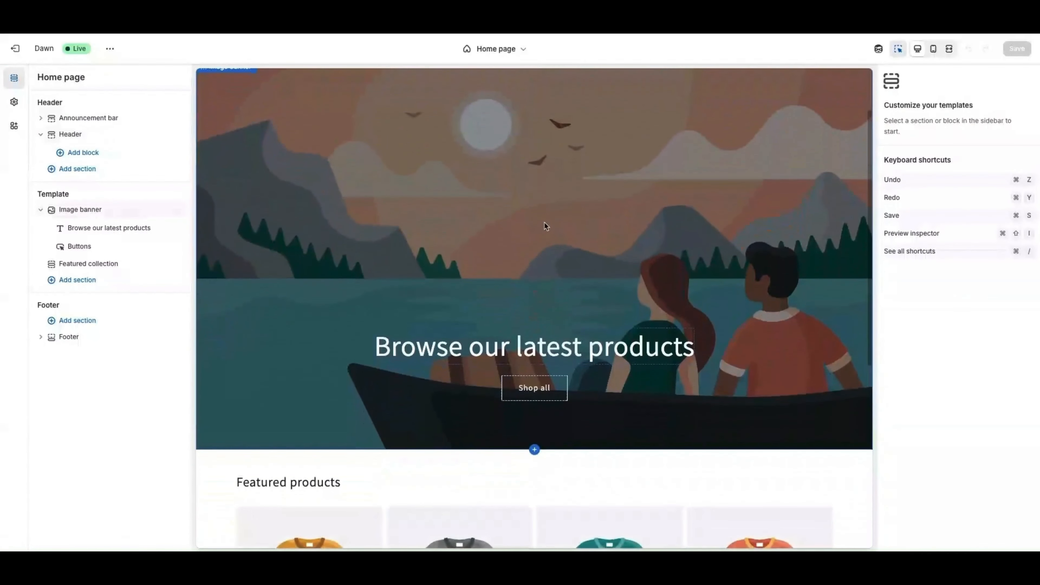
{"action": "scroll", "coordinate": [559, 211], "scroll_direction": "up", "scroll_amount": 3}
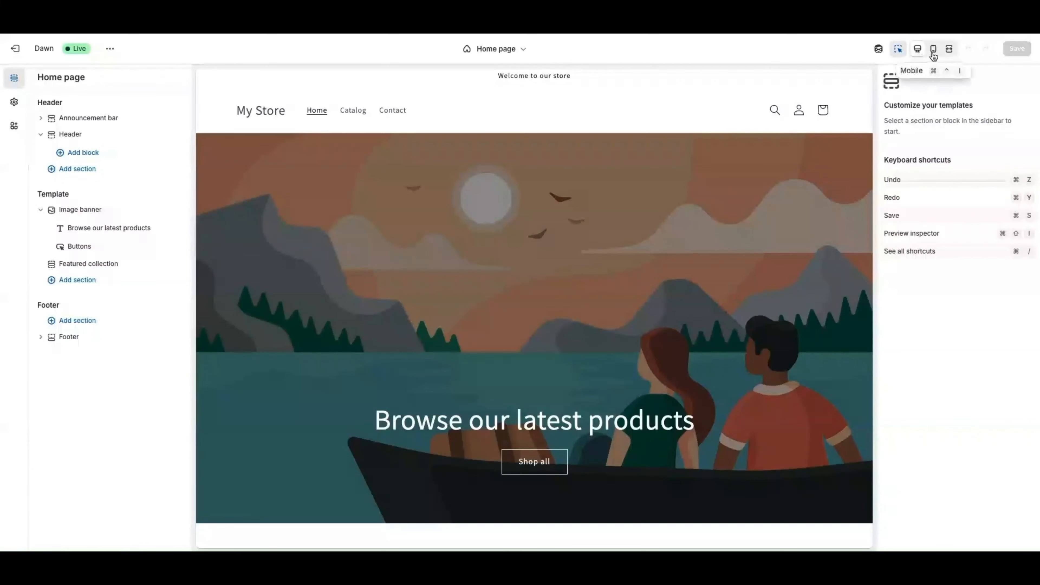
{"action": "left_click", "coordinate": [933, 51]}
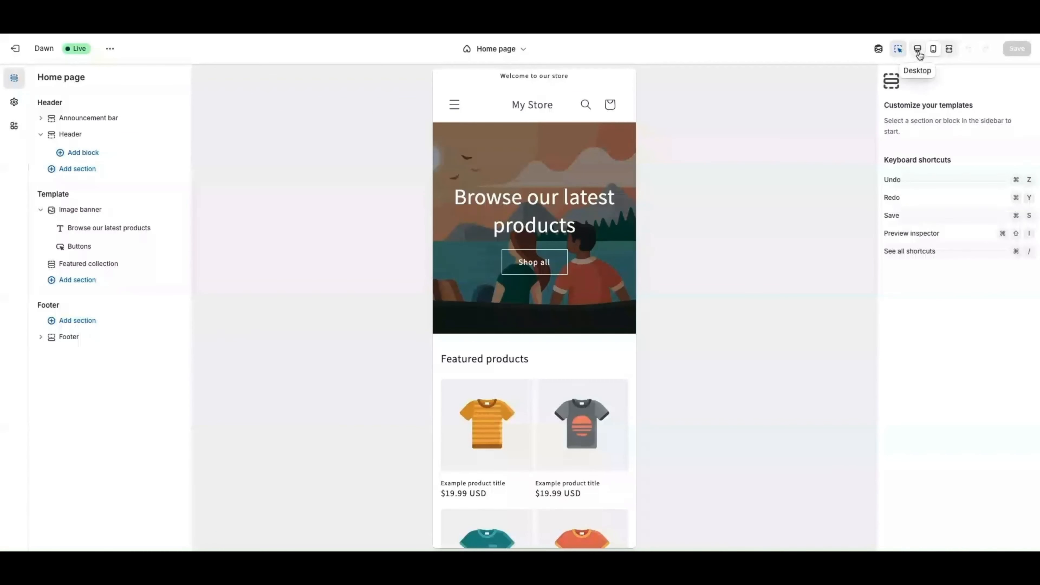
{"action": "left_click", "coordinate": [918, 52]}
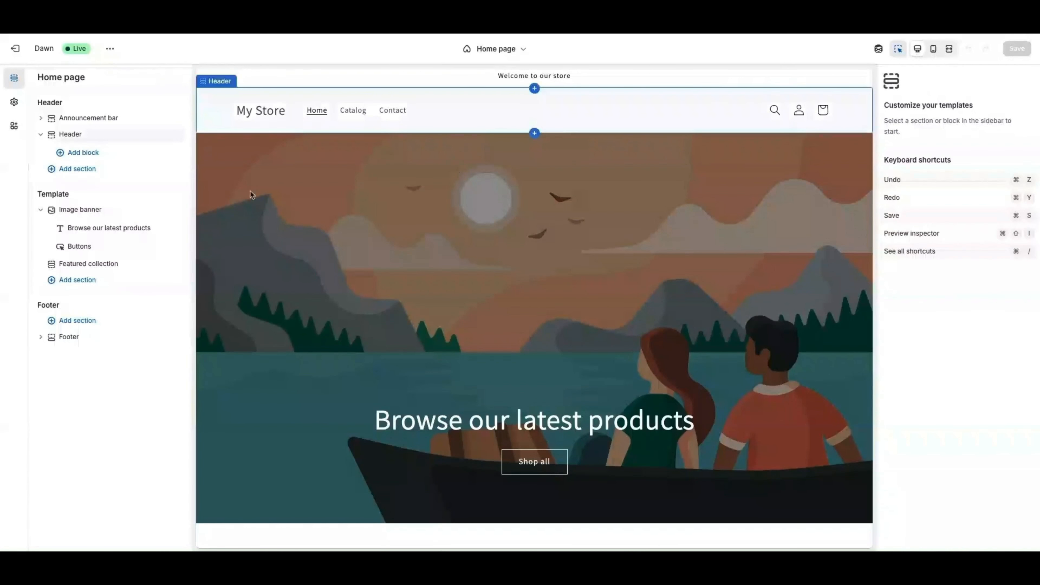
- Examine the settings of the announcement bar, its welcome message block and the header section
{"action": "left_click", "coordinate": [40, 135]}
{"action": "left_click", "coordinate": [44, 119]}
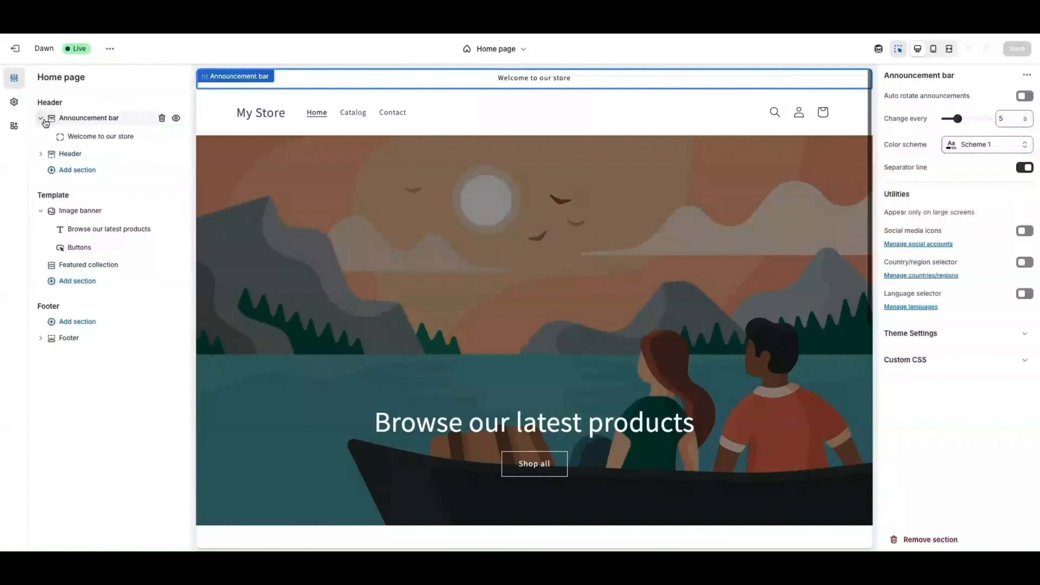
{"action": "left_click", "coordinate": [100, 136]}
{"action": "left_click", "coordinate": [47, 156]}
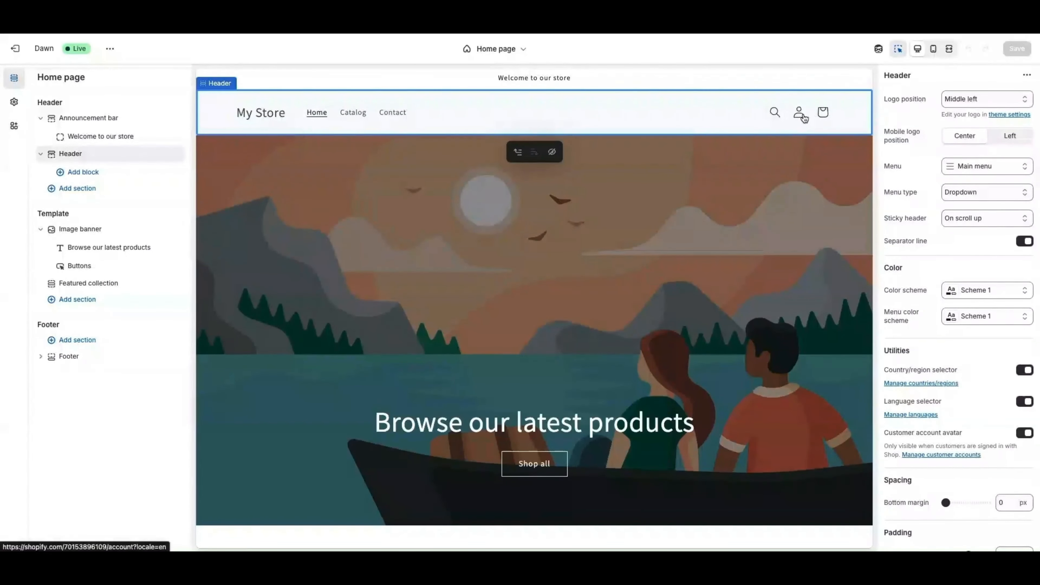
- Set the image banner's overlay opacity to 50% and its color scheme to Scheme 5
{"action": "left_click", "coordinate": [81, 229]}
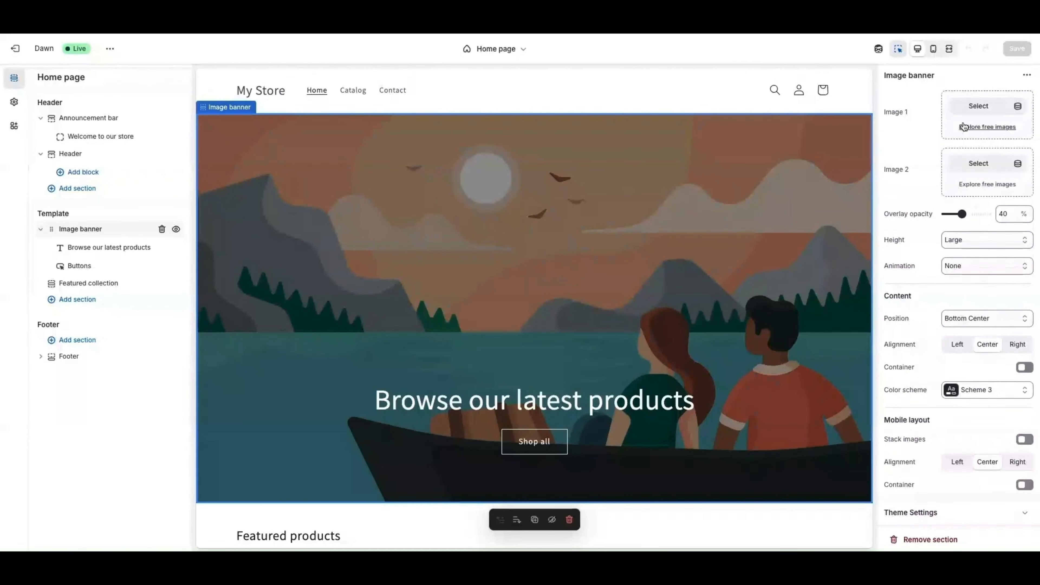
{"action": "mouse_move", "coordinate": [961, 214]}
{"action": "left_mouse_down"}
{"action": "mouse_move", "coordinate": [974, 214]}
{"action": "mouse_move", "coordinate": [935, 215]}
{"action": "mouse_move", "coordinate": [967, 214]}
{"action": "left_mouse_up"}
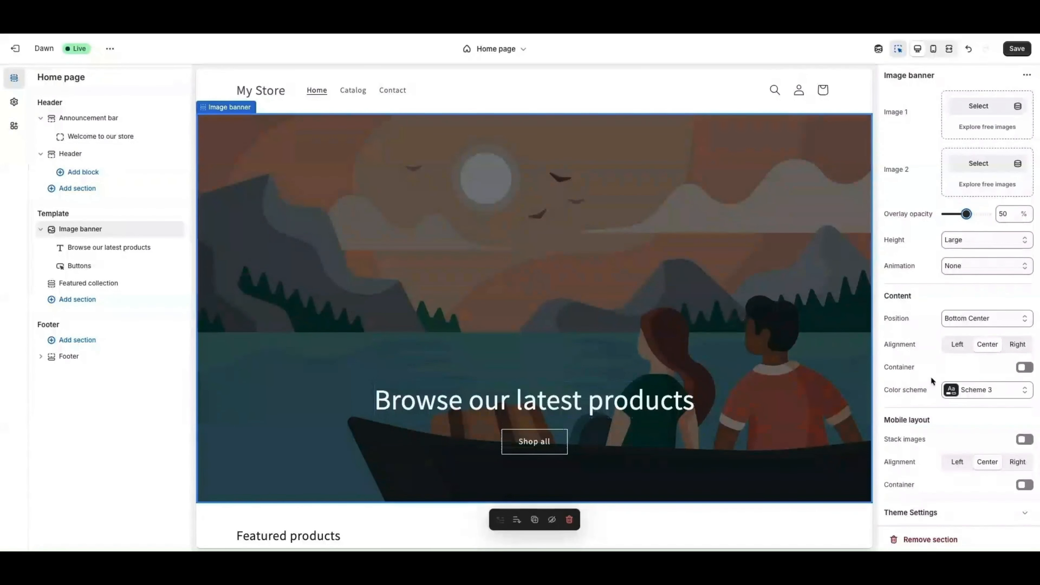
{"action": "left_click", "coordinate": [954, 389]}
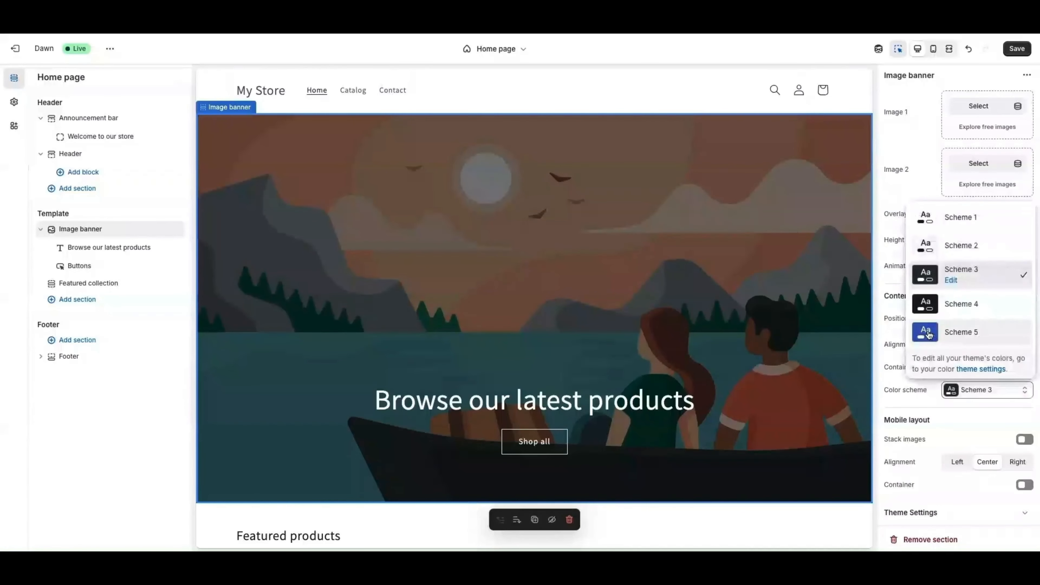
{"action": "left_click", "coordinate": [929, 336]}
{"action": "scroll", "coordinate": [616, 262], "scroll_direction": "down", "scroll_amount": 10}
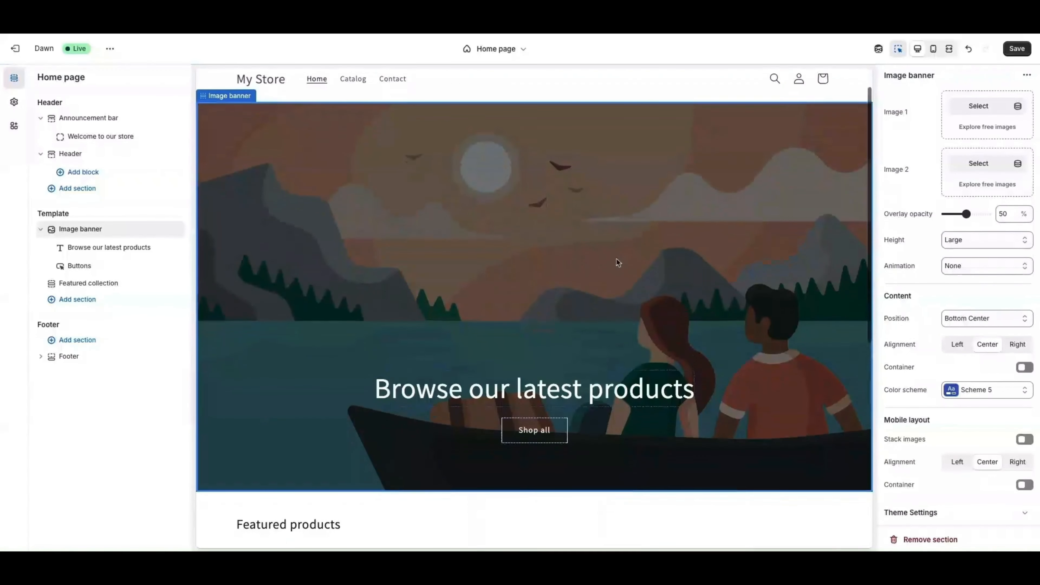
{"action": "scroll", "coordinate": [624, 258], "scroll_direction": "up", "scroll_amount": 3}
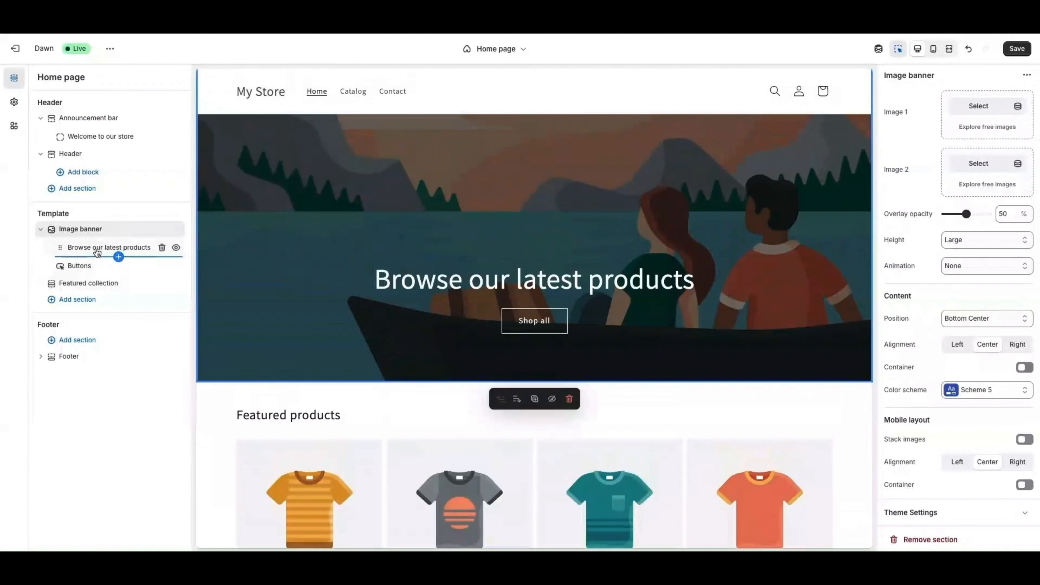
- Replace the image banner's heading text with "Change this to what you want it to be"
{"action": "left_click", "coordinate": [97, 251]}
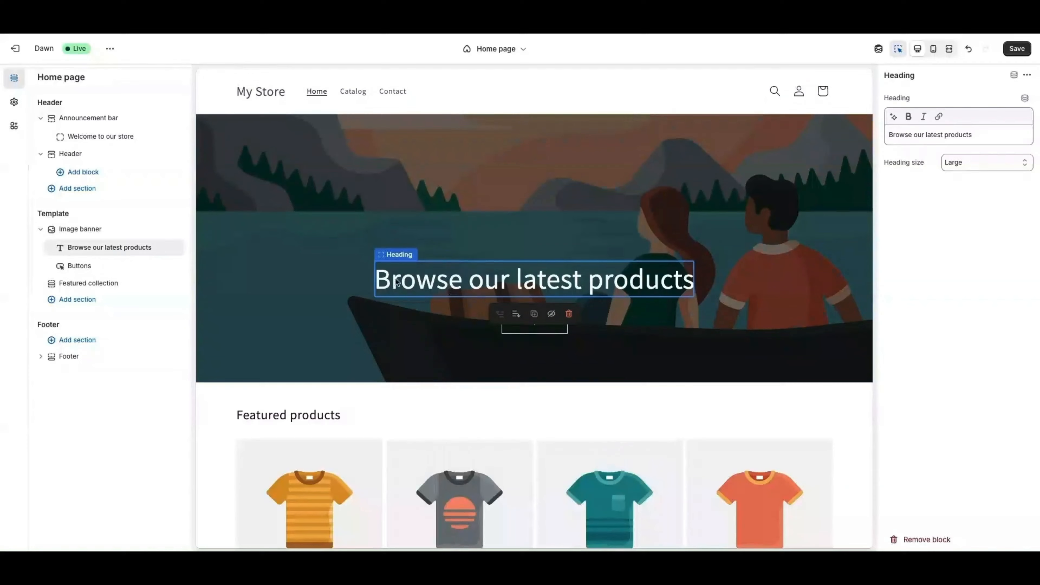
{"action": "left_click", "coordinate": [408, 282]}
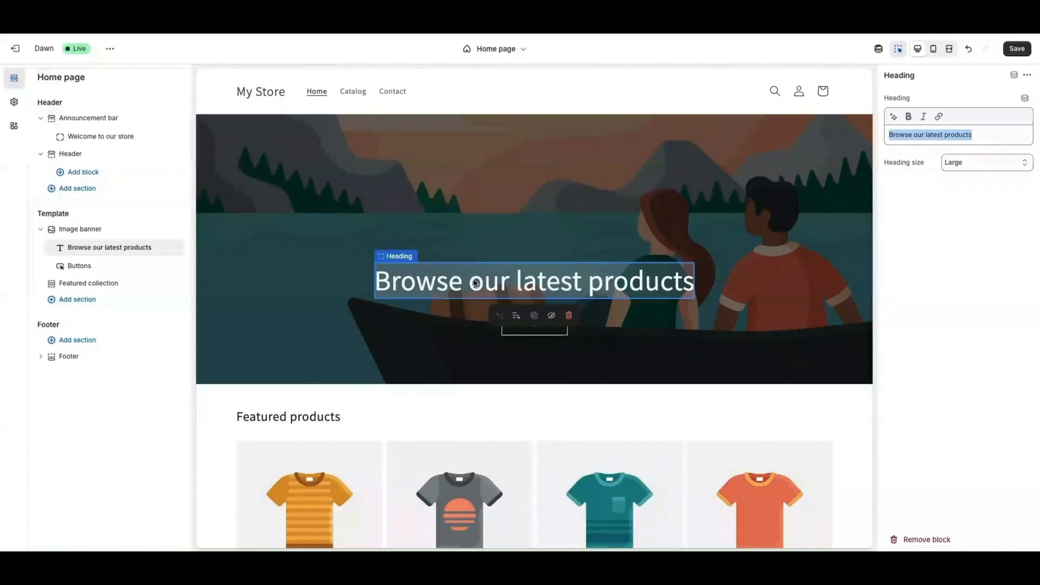
{"action": "type", "text": "C"}
- Try the Extra extra large size on the banner heading and set it back to Large
{"action": "left_click", "coordinate": [962, 163]}
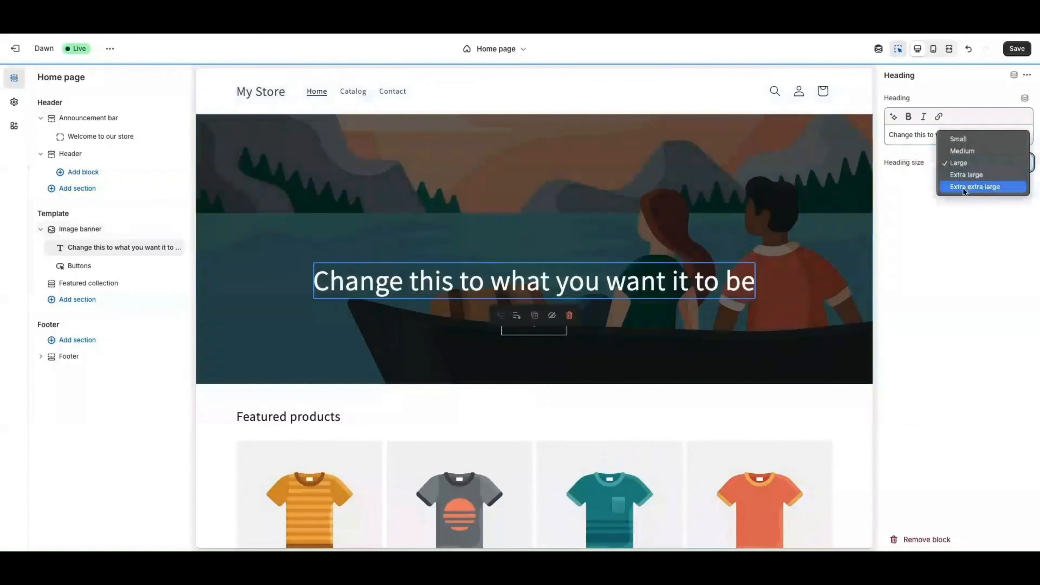
{"action": "left_click", "coordinate": [962, 186]}
{"action": "left_click", "coordinate": [962, 166]}
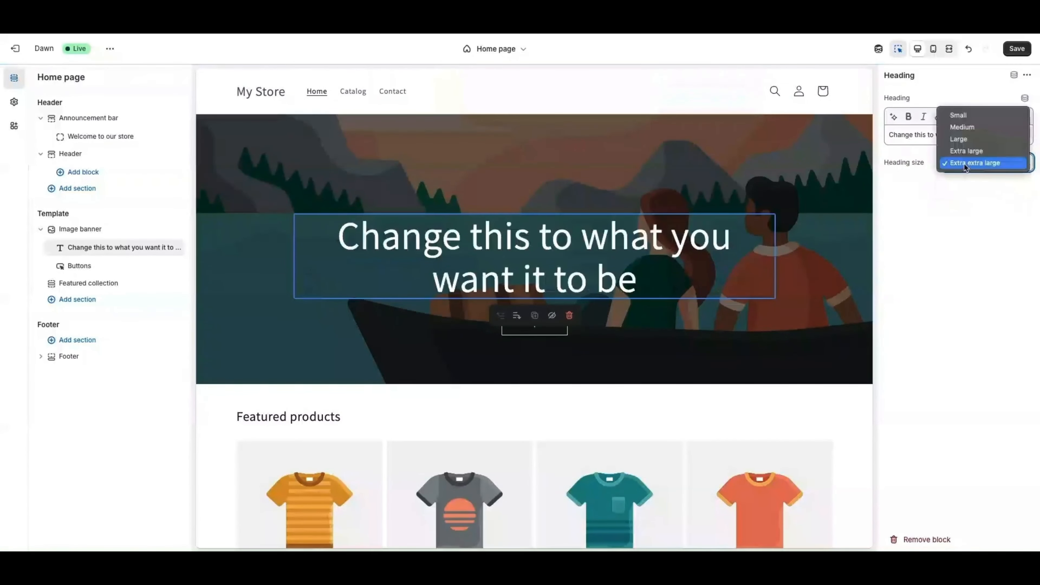
{"action": "left_click", "coordinate": [964, 142]}
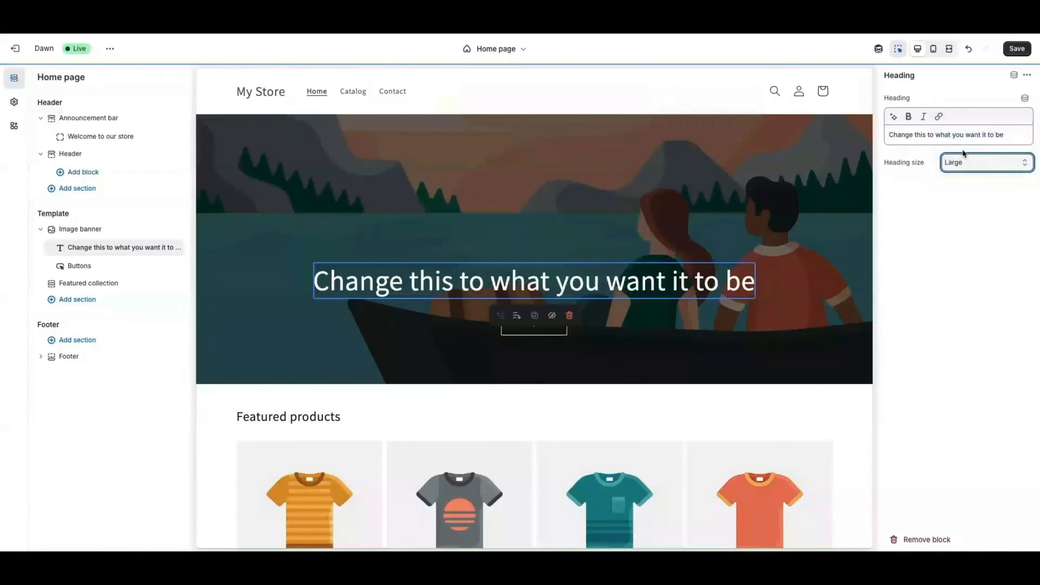
- Check the edited banner heading in the mobile preview and return to the desktop preview
{"action": "left_click", "coordinate": [933, 48]}
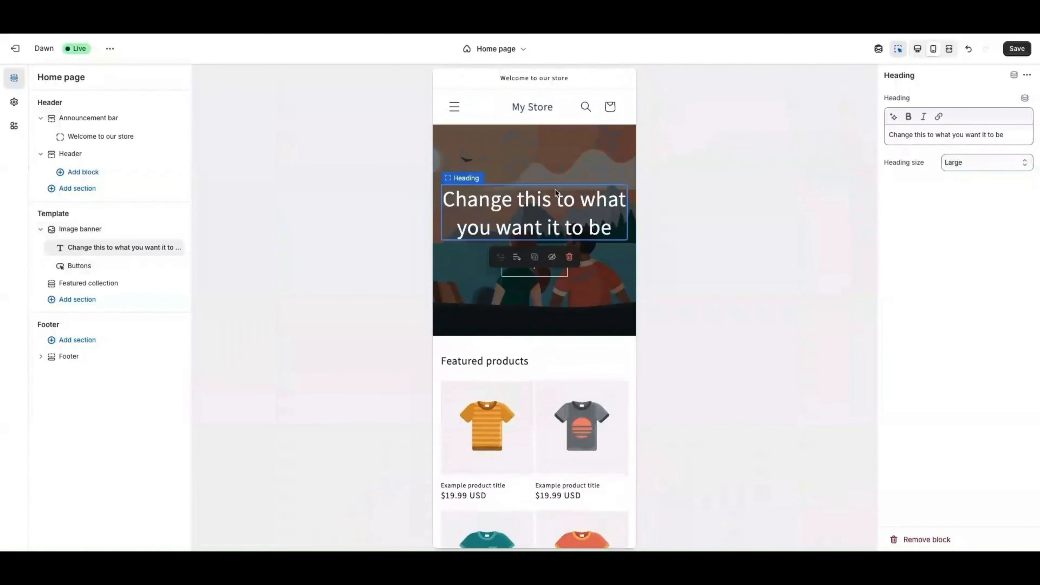
{"action": "left_click", "coordinate": [917, 51]}
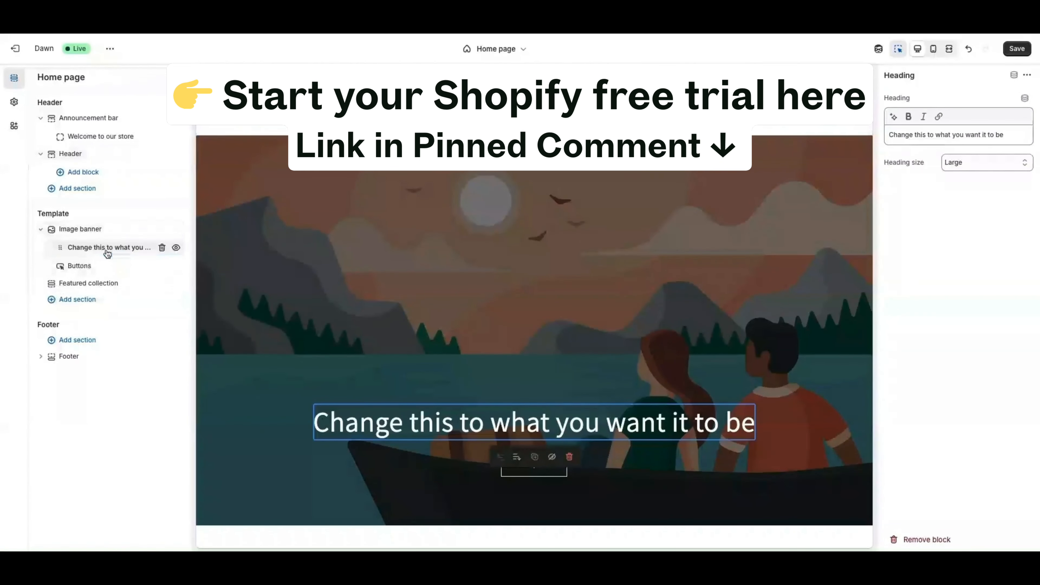
- Change the label of the image banner's first button to "Show Now"
{"action": "scroll", "coordinate": [534, 358], "scroll_direction": "down", "scroll_amount": 1}
{"action": "triple_click", "coordinate": [926, 134]}
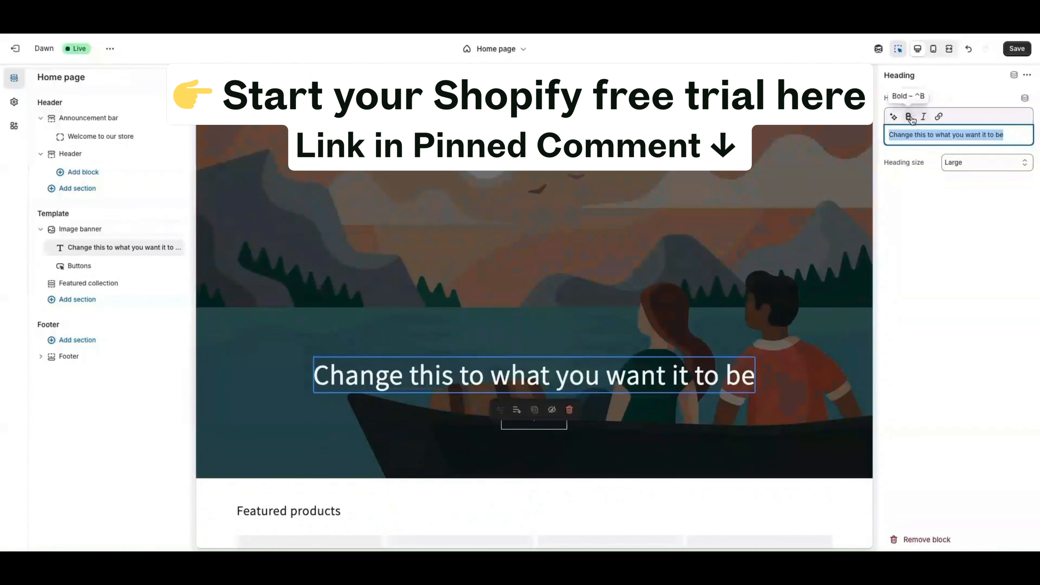
{"action": "left_click", "coordinate": [534, 424]}
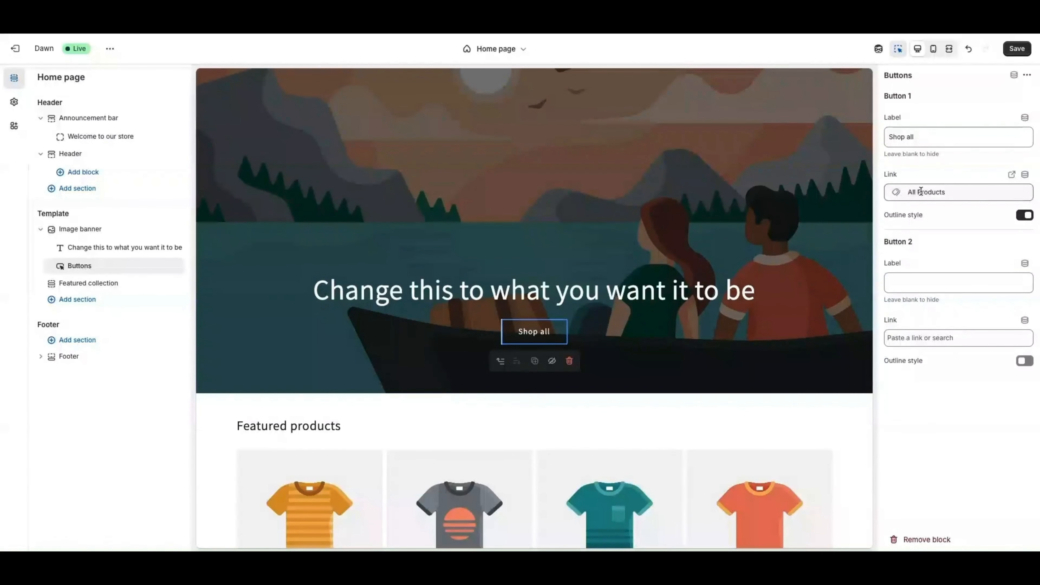
{"action": "left_click_drag", "start_coordinate": [914, 139], "coordinate": [897, 137]}
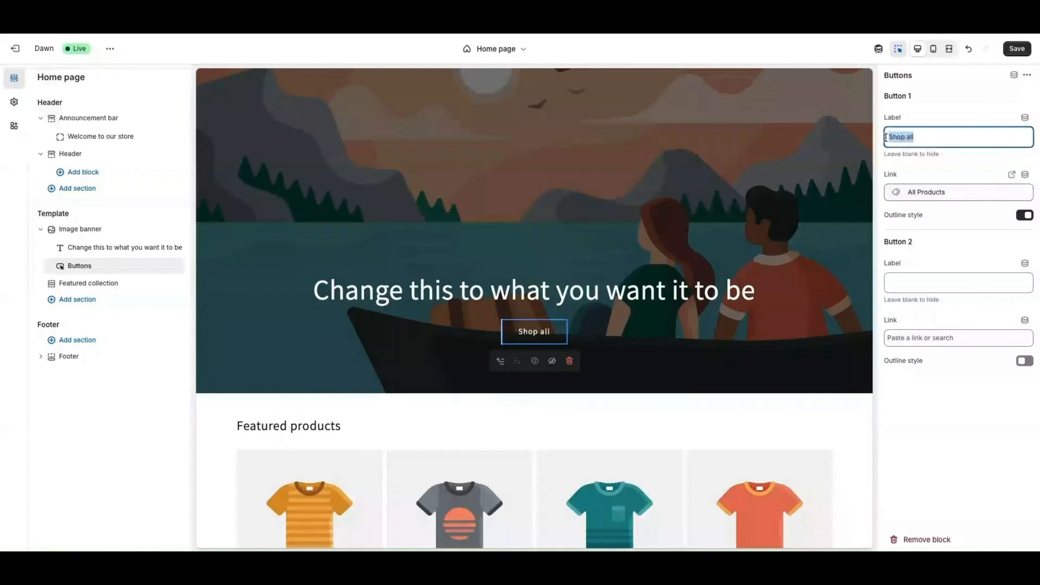
{"action": "type", "text": "Show"}
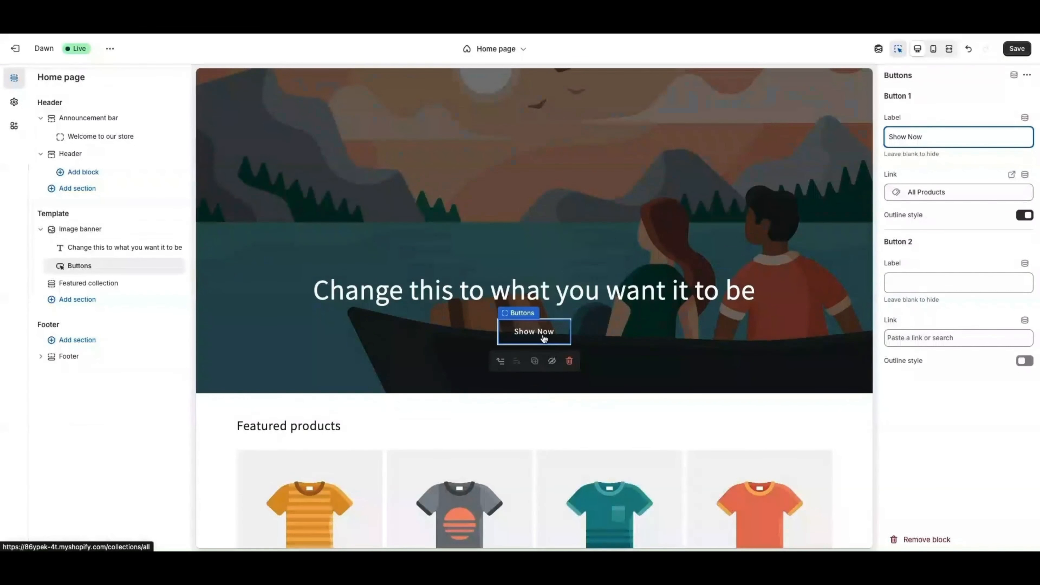
- Hide the image banner's heading block and show it again
{"action": "left_click", "coordinate": [550, 341]}
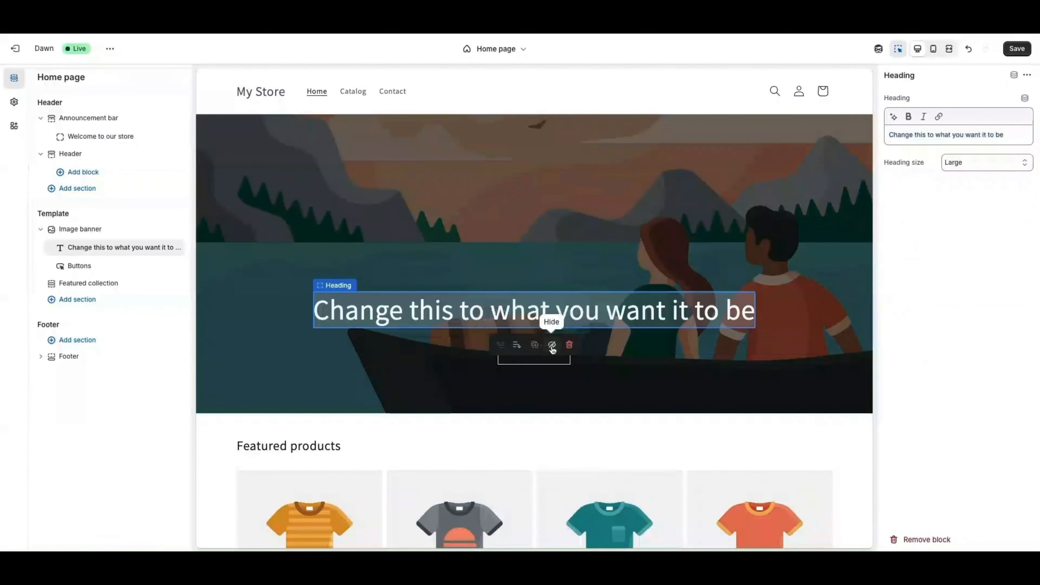
{"action": "left_click", "coordinate": [176, 249]}
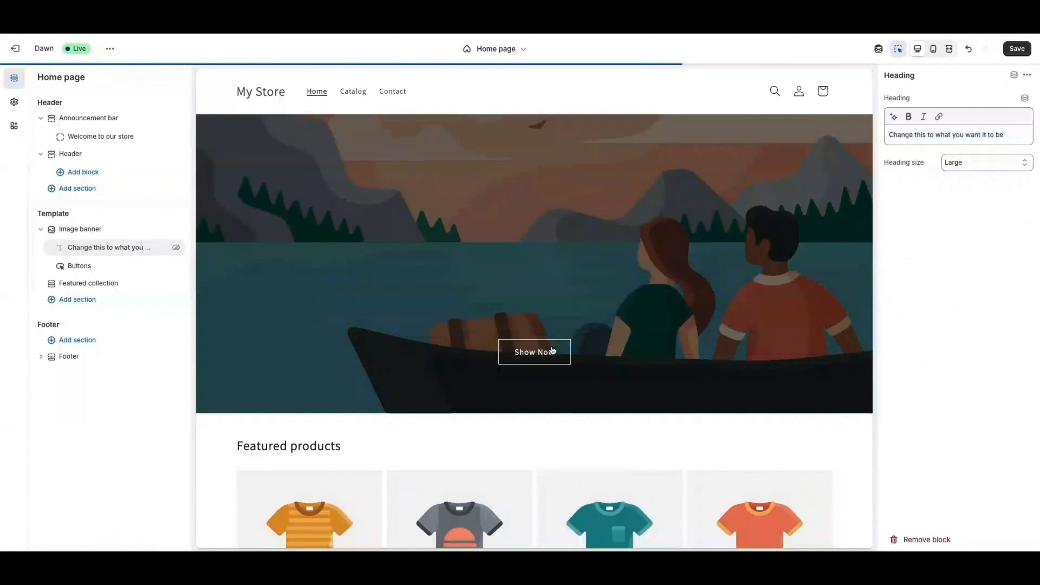
{"action": "left_click", "coordinate": [176, 248]}
- Set the color scheme of the Featured collection section to Scheme 4
{"action": "scroll", "coordinate": [438, 336], "scroll_direction": "down", "scroll_amount": 5}
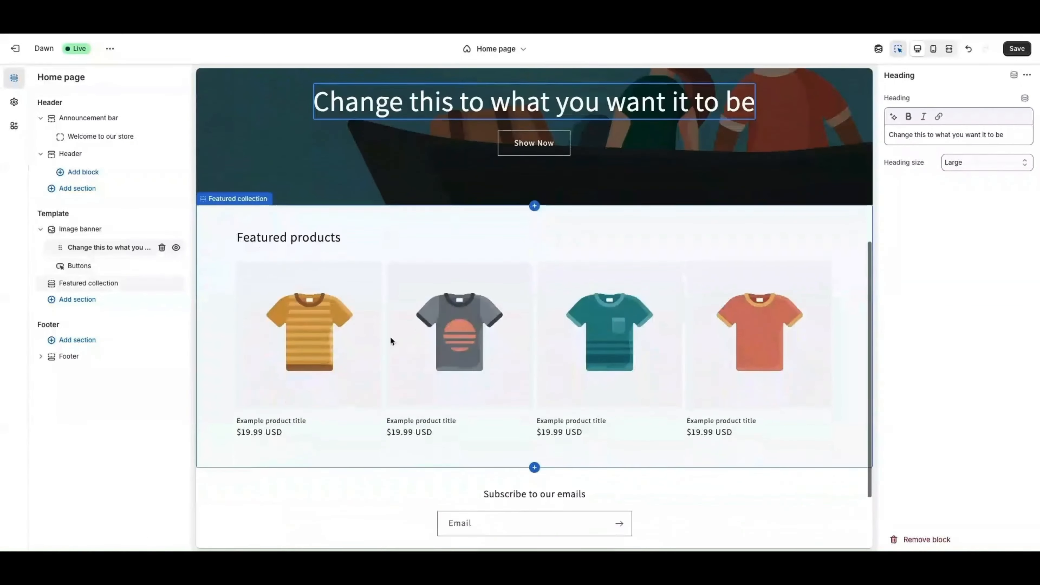
{"action": "scroll", "coordinate": [286, 315], "scroll_direction": "down", "scroll_amount": 3}
{"action": "left_click", "coordinate": [250, 242]}
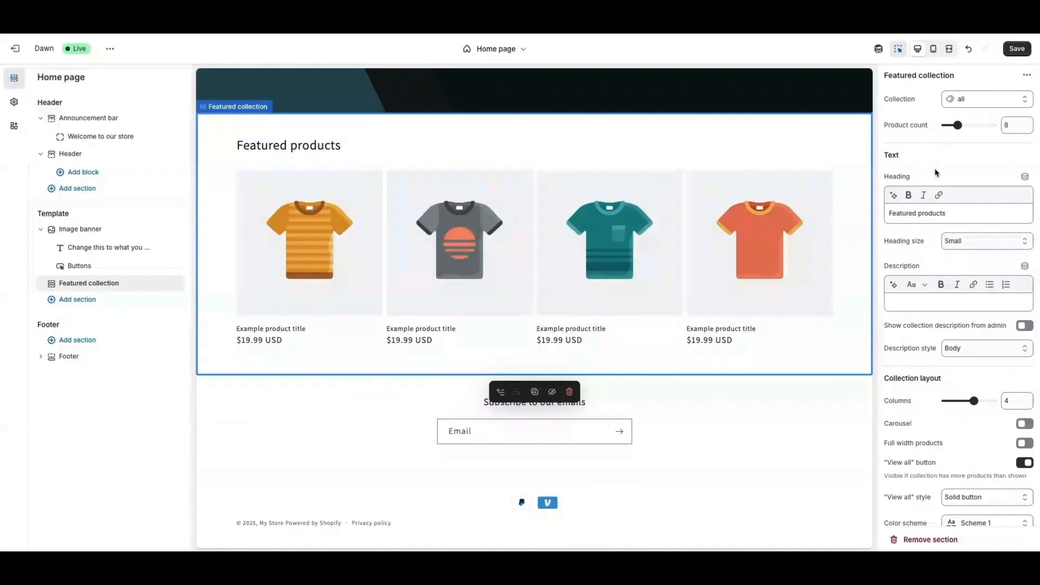
{"action": "scroll", "coordinate": [926, 184], "scroll_direction": "down", "scroll_amount": 2}
{"action": "scroll", "coordinate": [912, 198], "scroll_direction": "down", "scroll_amount": 3}
{"action": "left_click", "coordinate": [986, 327]}
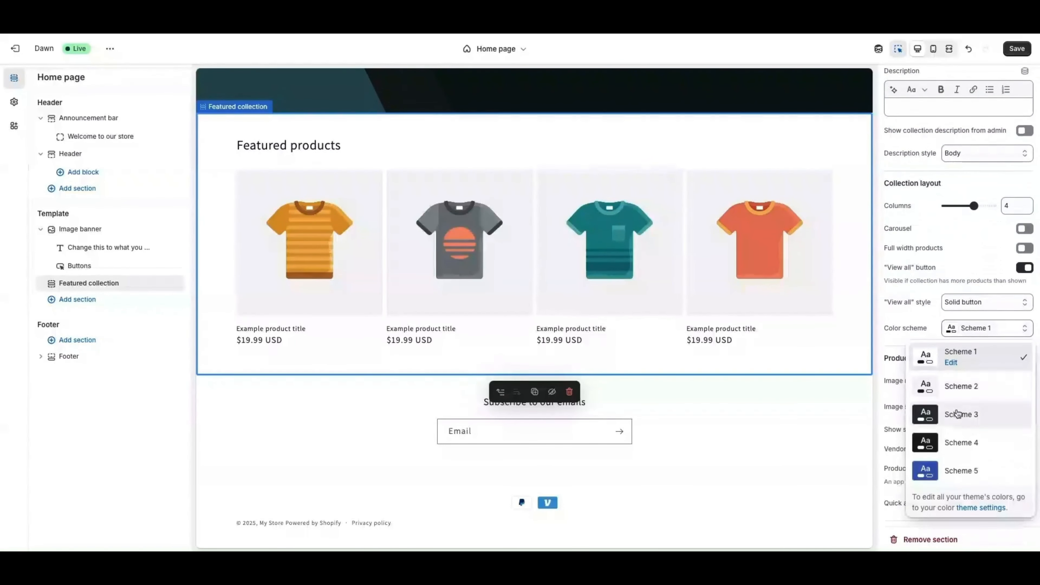
{"action": "left_click", "coordinate": [960, 443]}
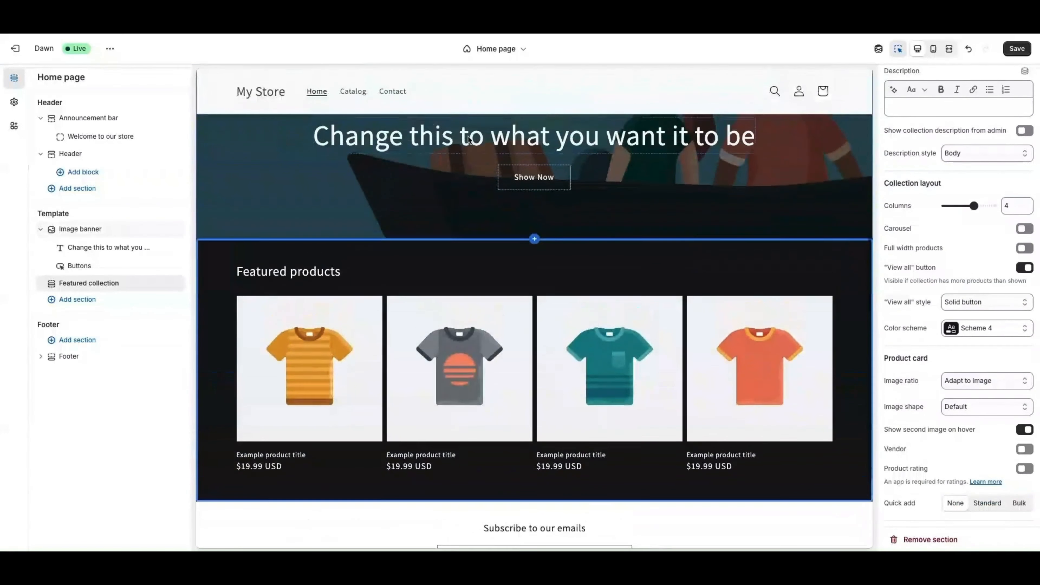
- Try one column for the featured collection's mobile layout and set it back to two columns
{"action": "scroll", "coordinate": [985, 349], "scroll_direction": "down", "scroll_amount": 5}
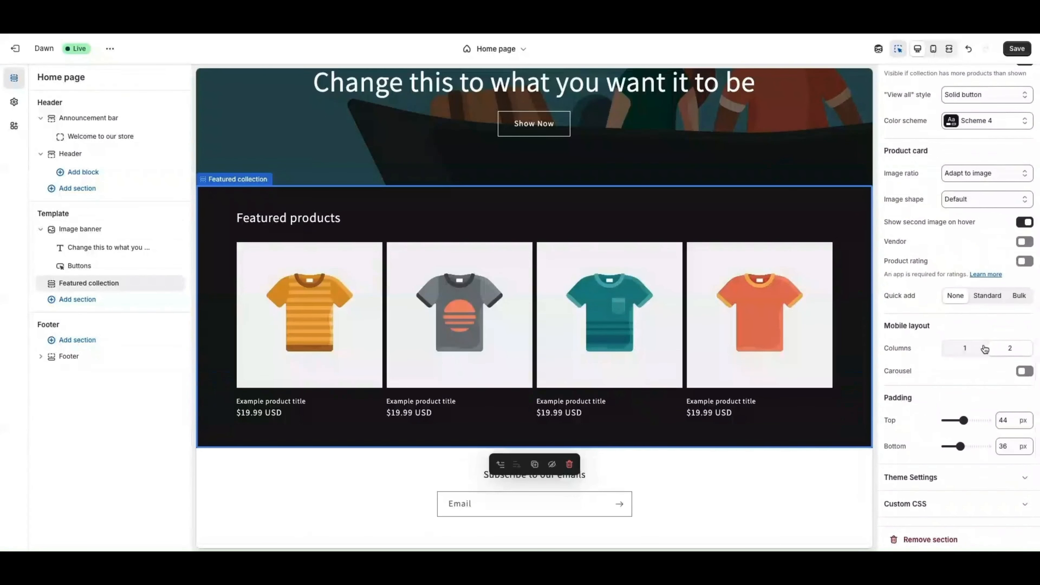
{"action": "left_click", "coordinate": [967, 353]}
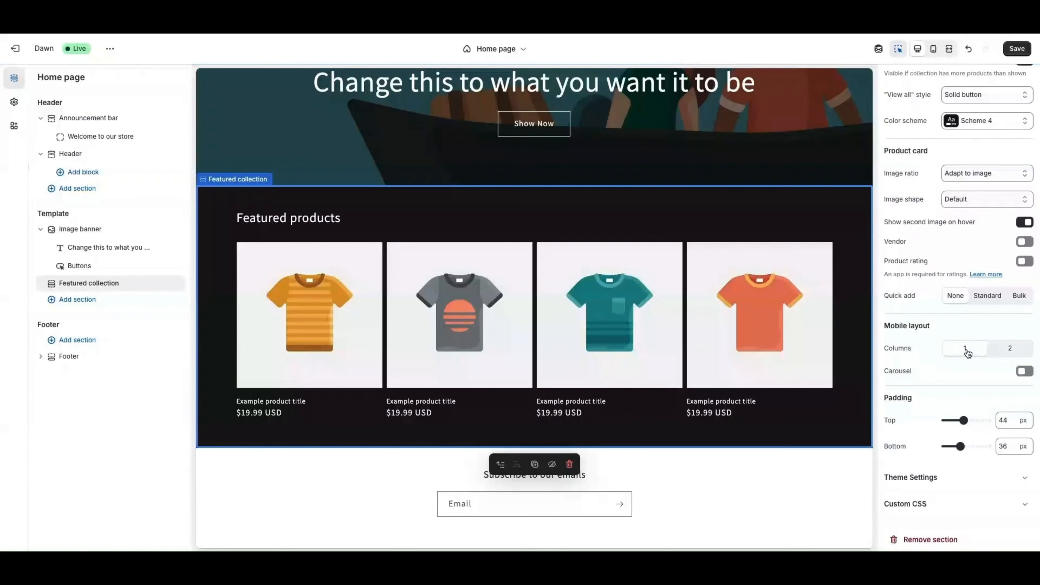
{"action": "left_click", "coordinate": [1010, 349]}
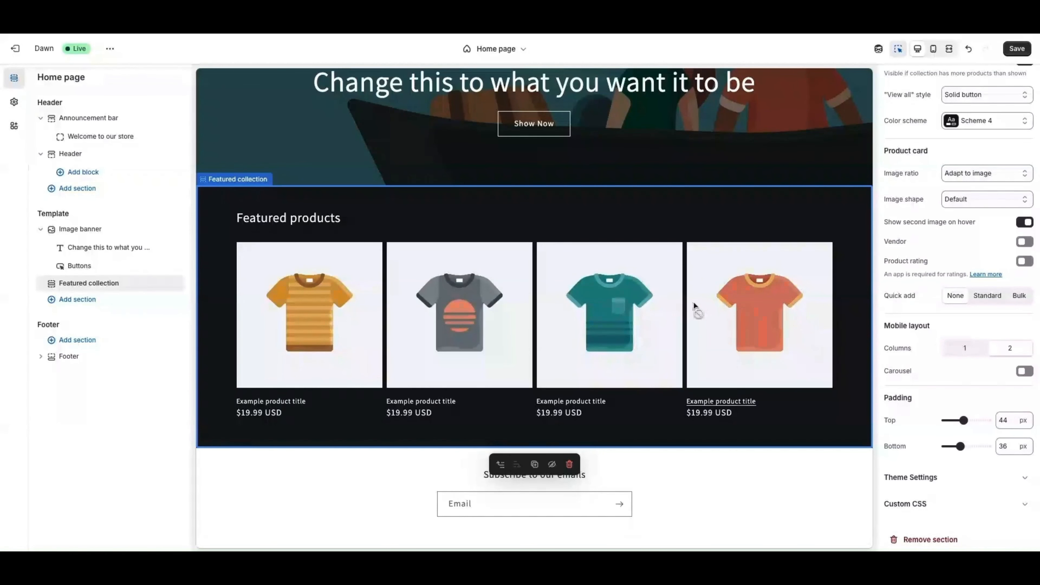
{"action": "scroll", "coordinate": [704, 317], "scroll_direction": "down", "scroll_amount": 1}
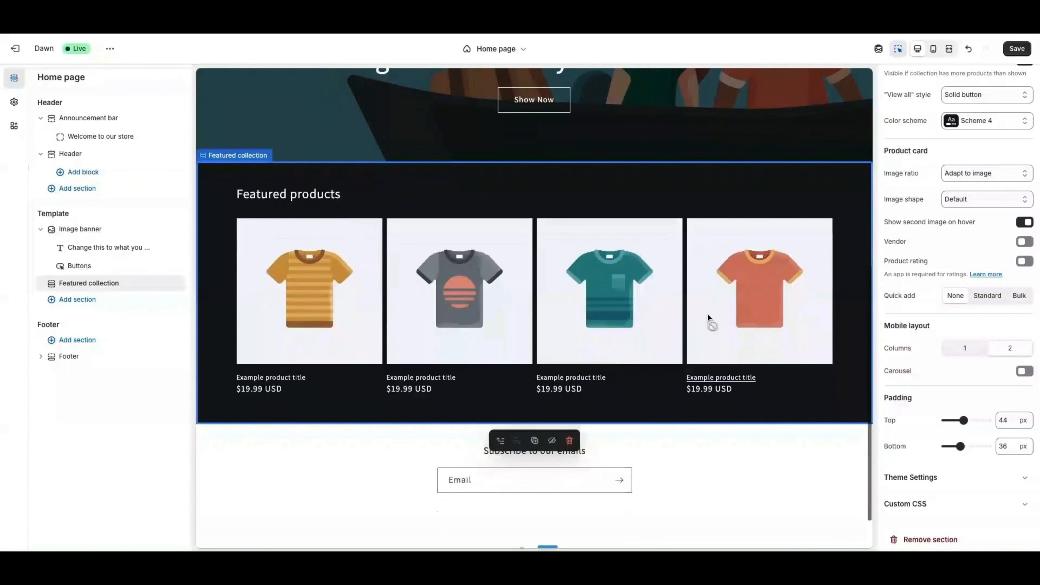
{"action": "scroll", "coordinate": [711, 320], "scroll_direction": "up", "scroll_amount": 1}
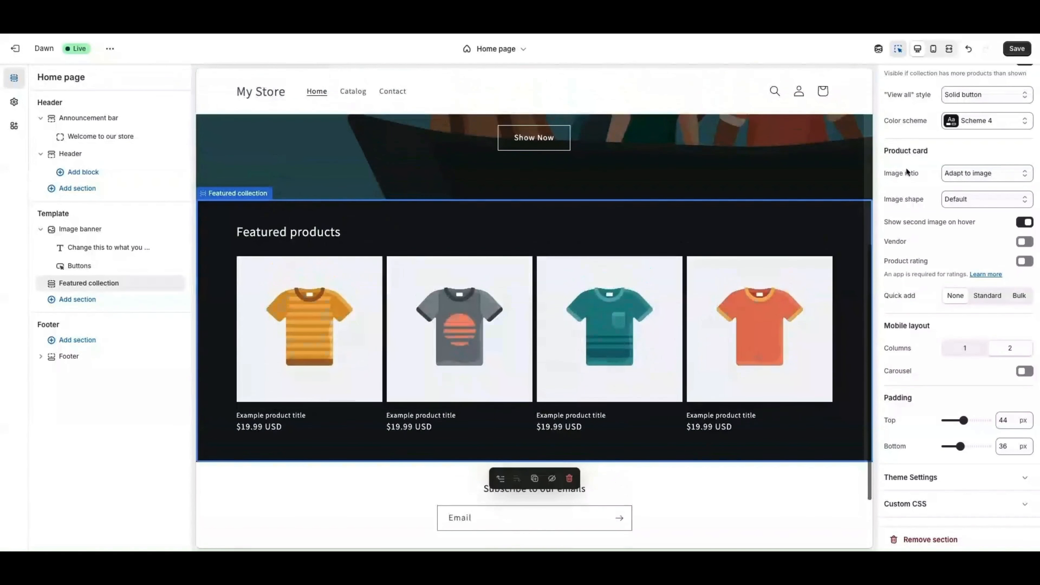
{"action": "left_click", "coordinate": [966, 95]}
{"action": "left_click", "coordinate": [966, 95]}
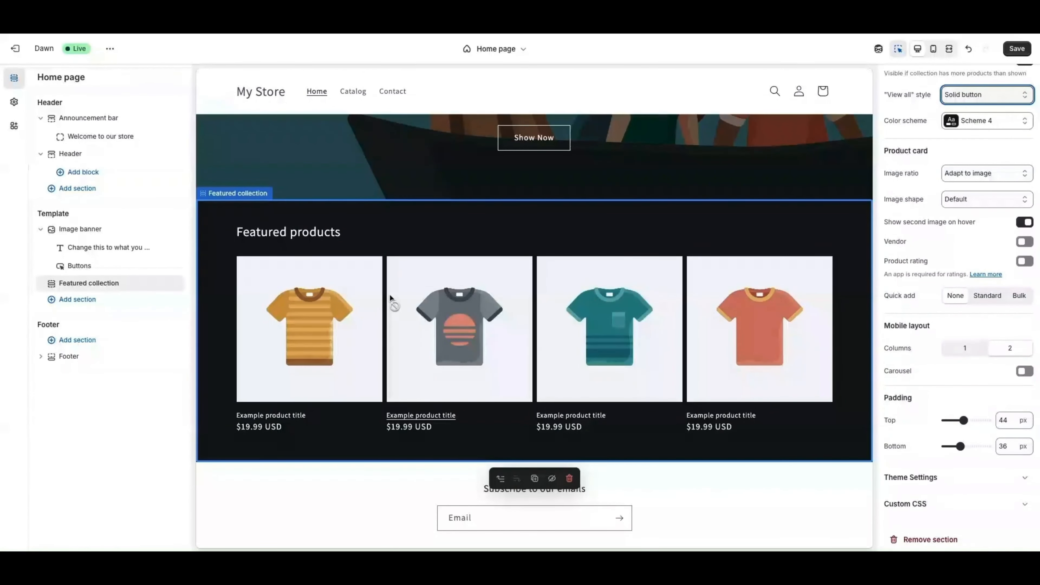
{"action": "scroll", "coordinate": [329, 294], "scroll_direction": "up", "scroll_amount": 2}
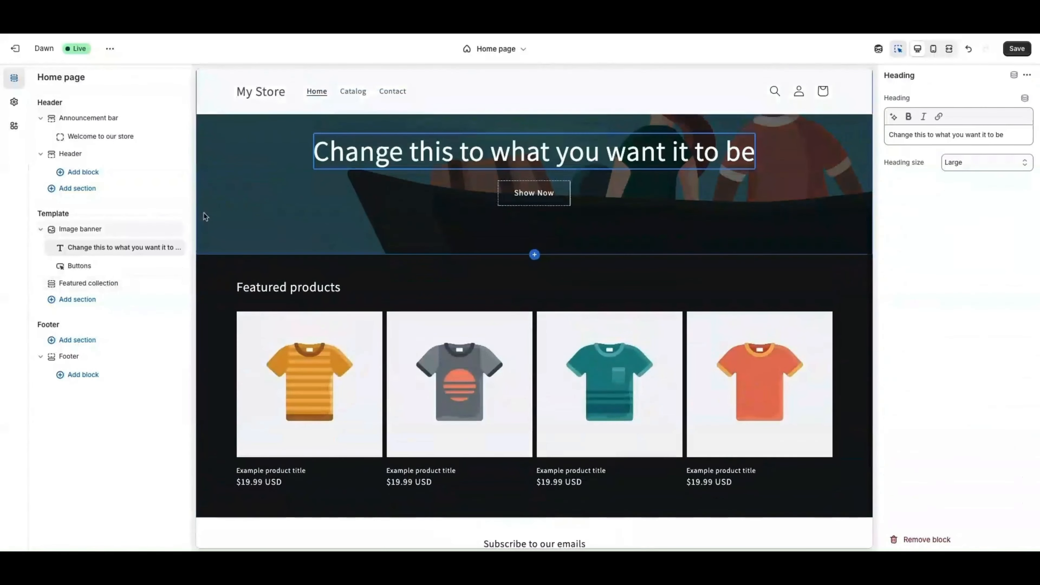
- Open the theme settings and expand the Logo options
{"action": "left_click", "coordinate": [15, 109]}
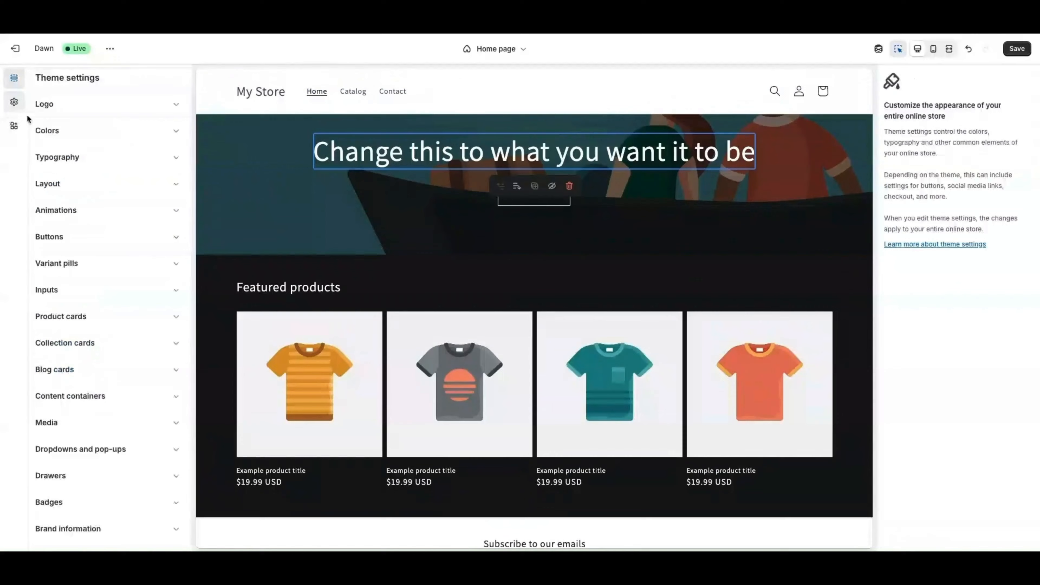
{"action": "left_click", "coordinate": [65, 159]}
{"action": "left_click", "coordinate": [60, 131]}
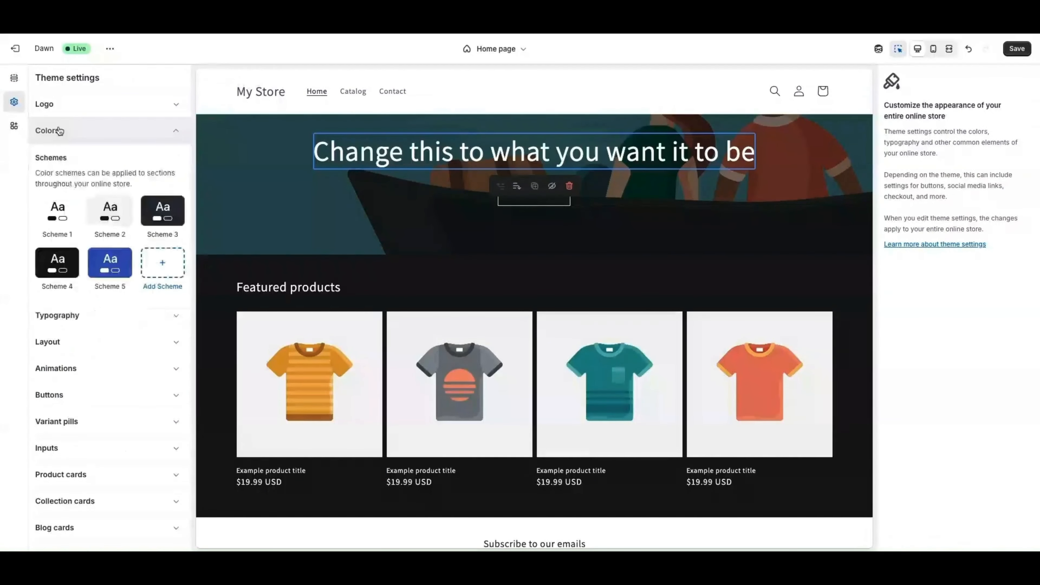
{"action": "left_click", "coordinate": [61, 105]}
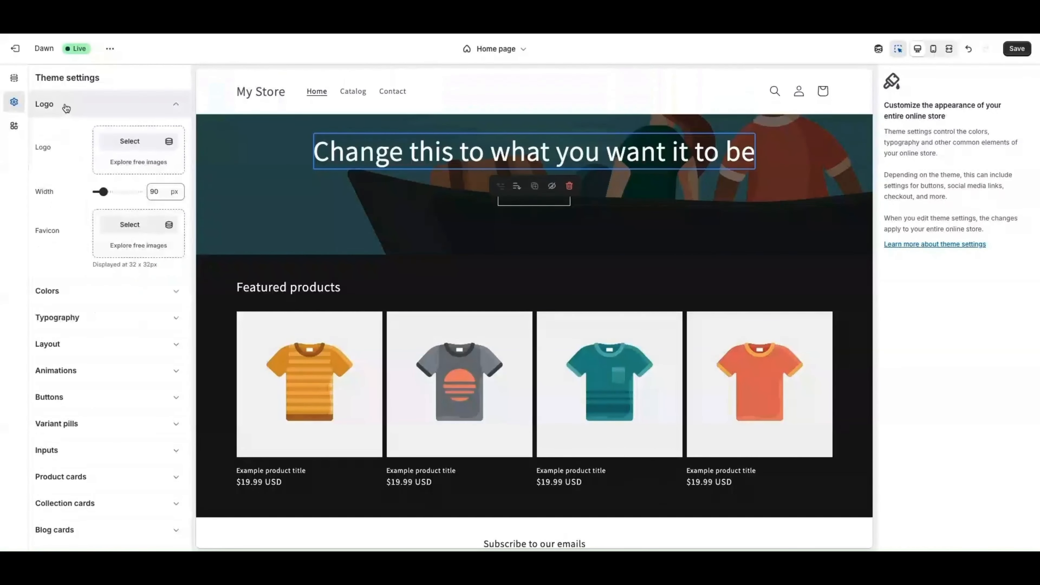
{"action": "left_click", "coordinate": [137, 153]}
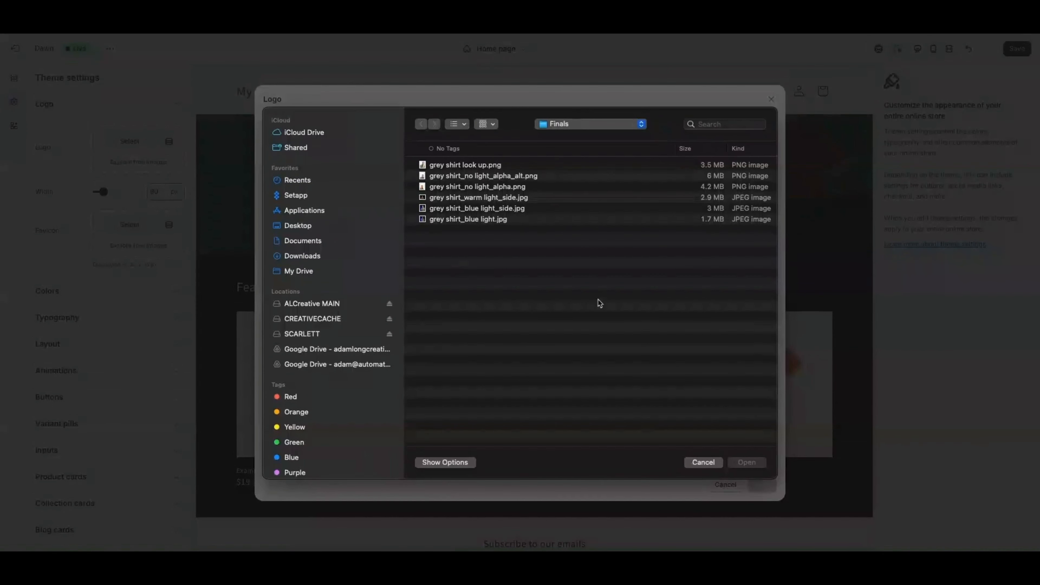
{"action": "left_click", "coordinate": [710, 462]}
{"action": "key", "text": "Escape"}
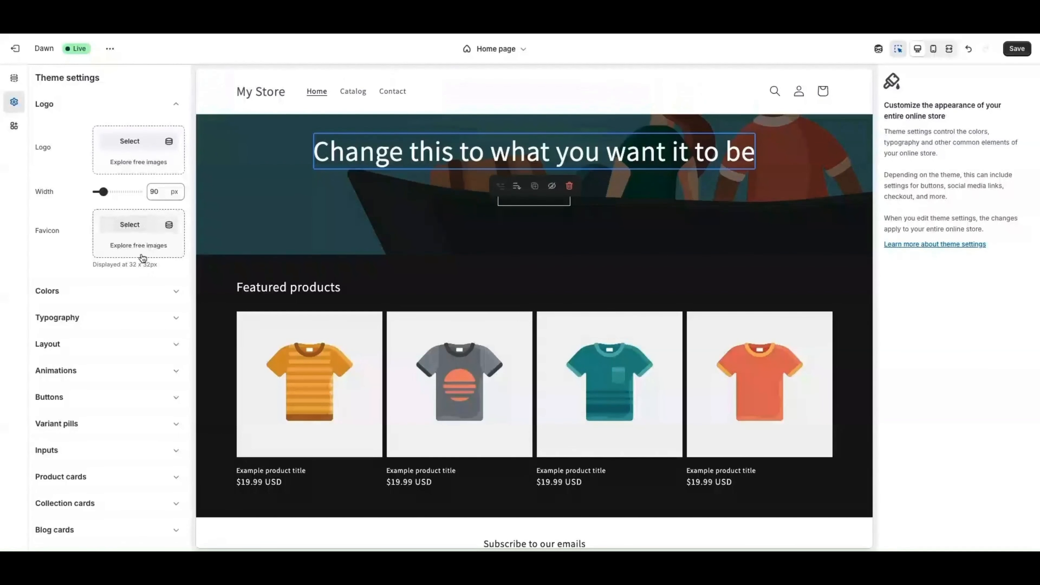
- Use the free Women's Fashion image of the model on a yellow background as the store logo
{"action": "left_click", "coordinate": [139, 163]}
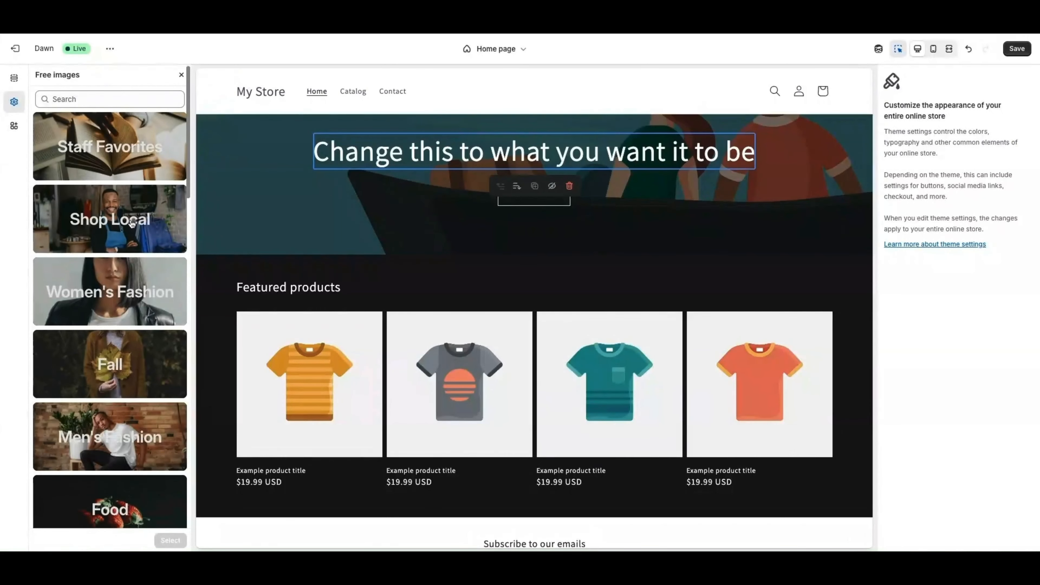
{"action": "left_click", "coordinate": [175, 538]}
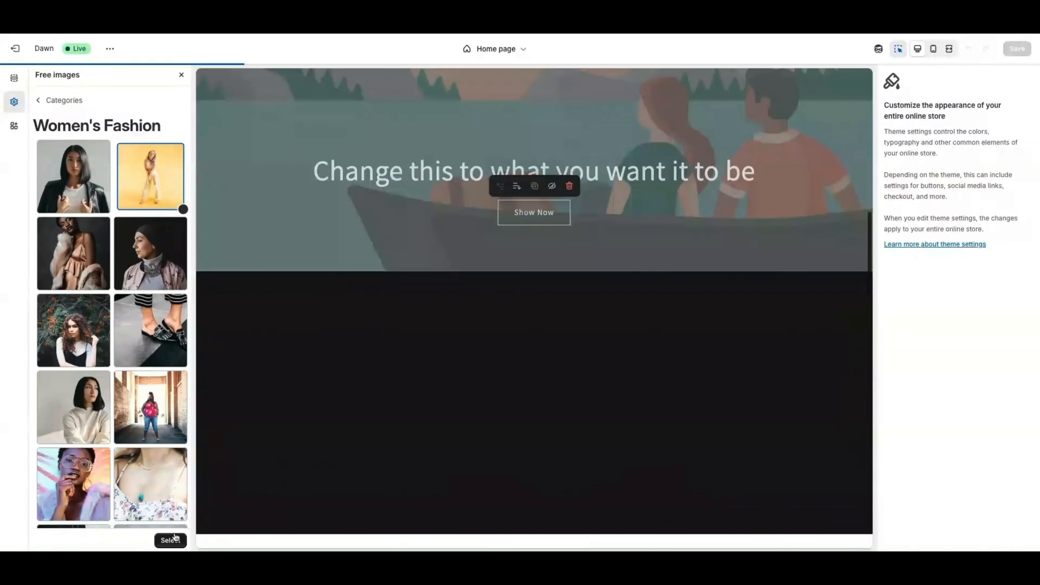
{"action": "left_click", "coordinate": [176, 538]}
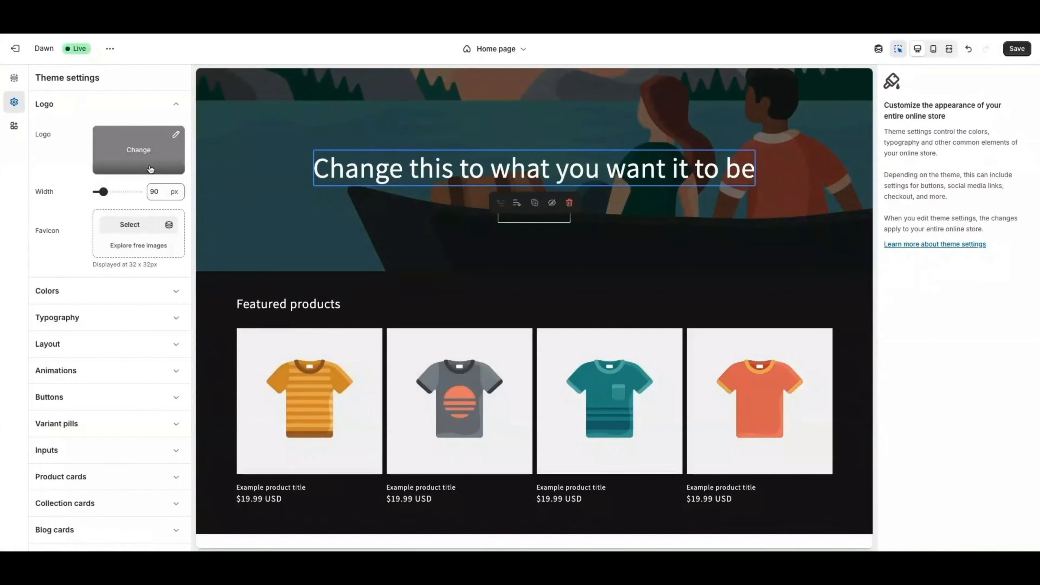
{"action": "scroll", "coordinate": [286, 129], "scroll_direction": "up", "scroll_amount": 5}
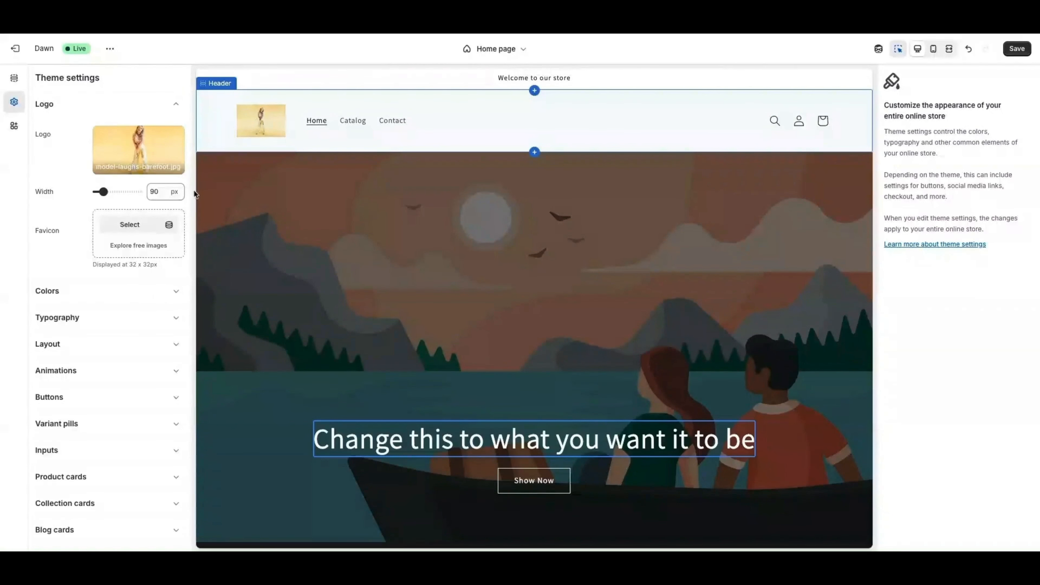
- Add a new color scheme to the theme and set its background color to #ACACAC
{"action": "left_click", "coordinate": [94, 290]}
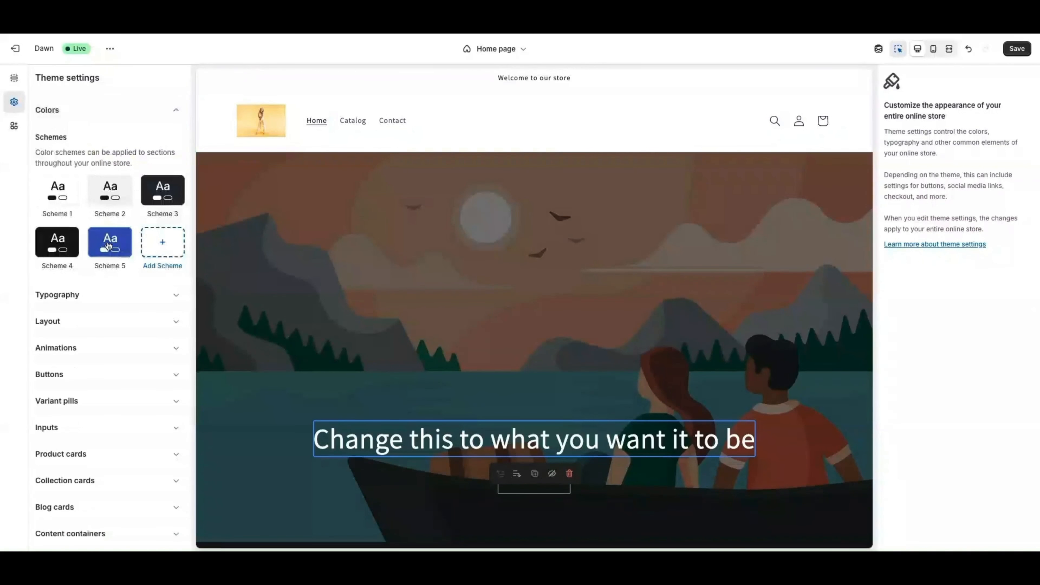
{"action": "left_click", "coordinate": [162, 245]}
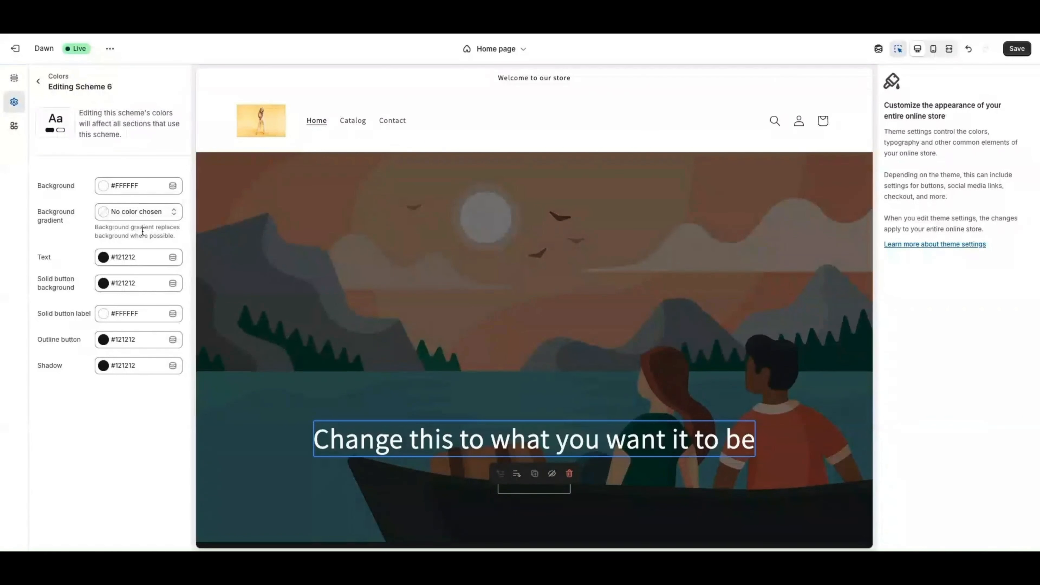
{"action": "left_click", "coordinate": [116, 188]}
{"action": "left_click_drag", "start_coordinate": [126, 220], "coordinate": [93, 228]}
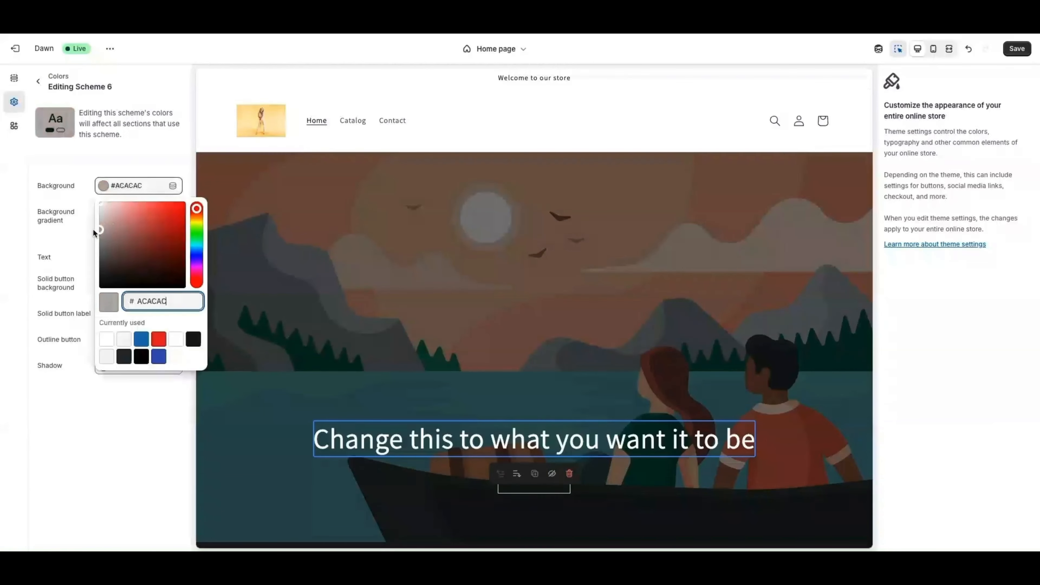
{"action": "left_click", "coordinate": [93, 229]}
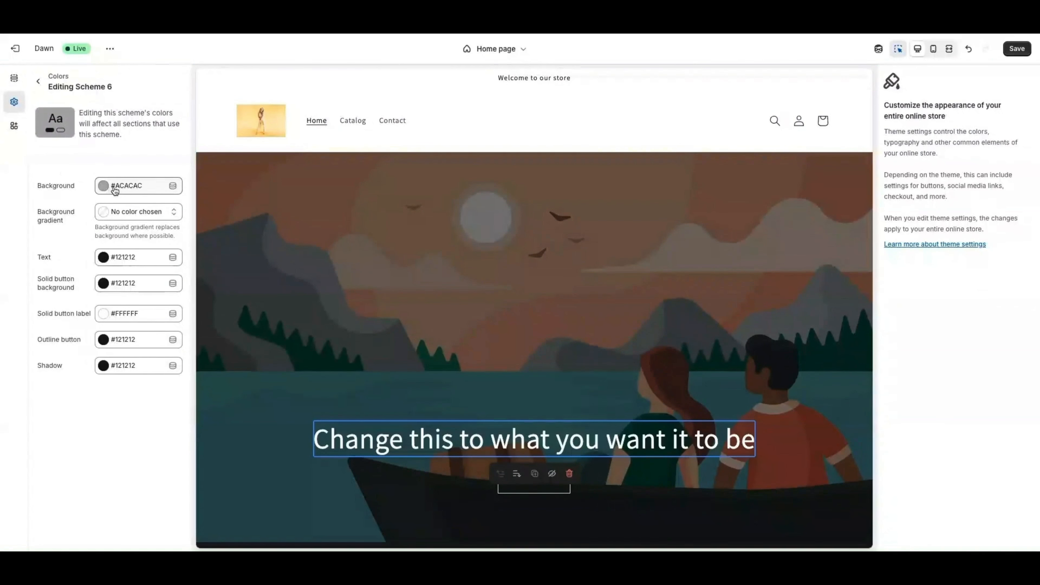
- Give the new color scheme the preset cyan-to-magenta linear gradient as its background gradient
{"action": "left_click", "coordinate": [135, 213]}
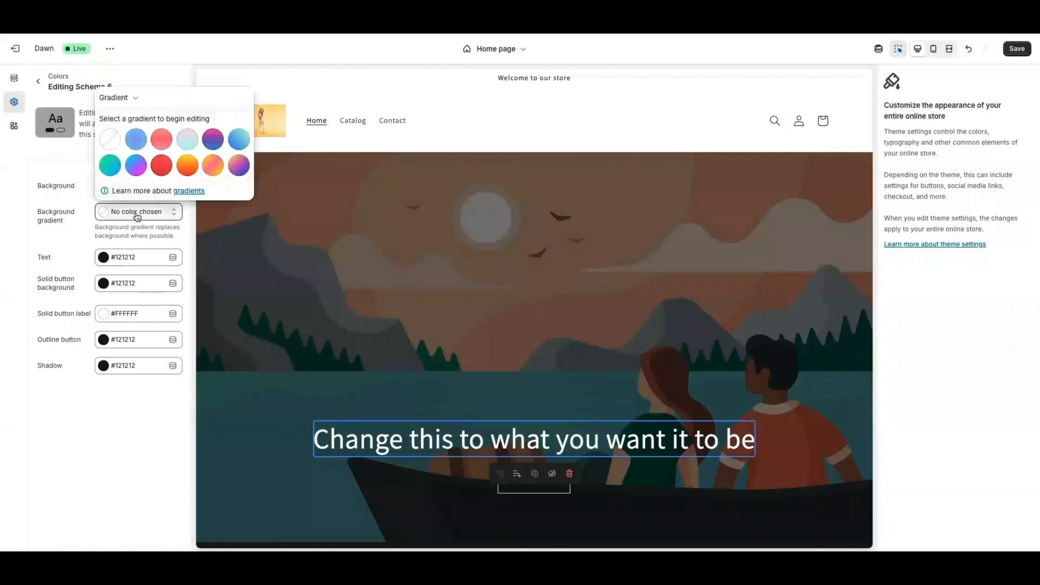
{"action": "left_click", "coordinate": [134, 172]}
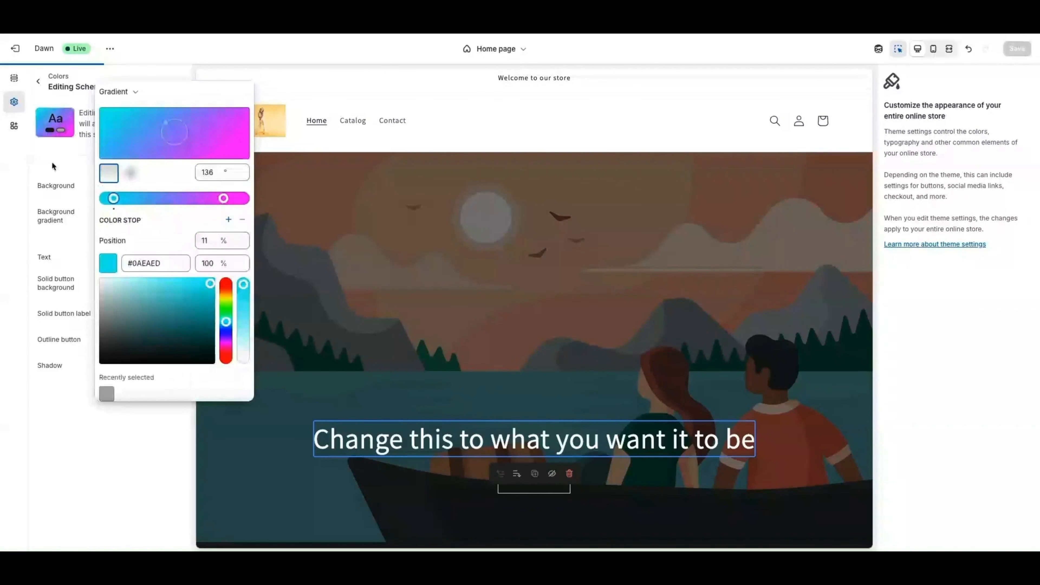
{"action": "scroll", "coordinate": [344, 324], "scroll_direction": "up", "scroll_amount": 5}
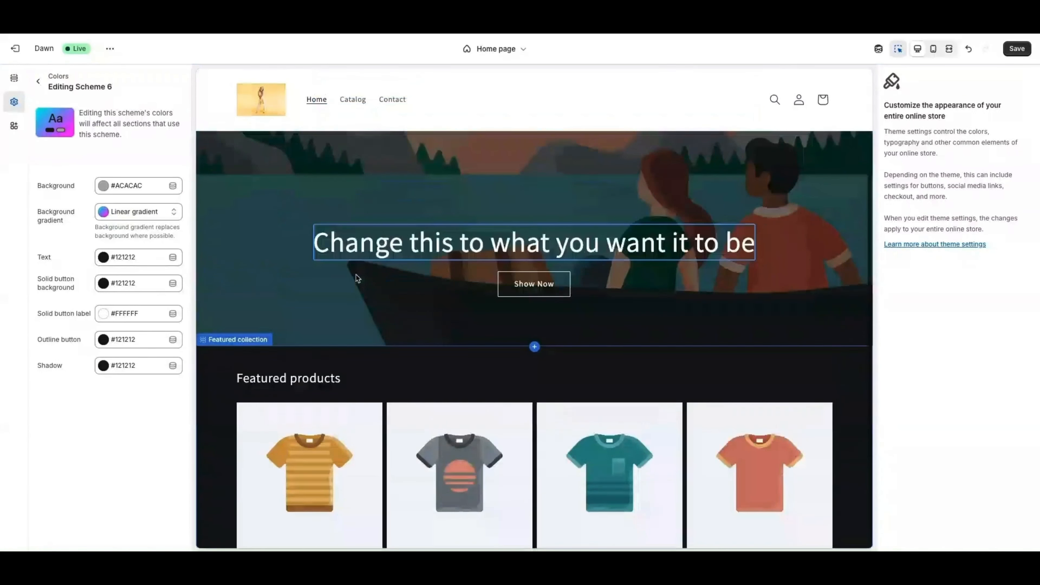
{"action": "scroll", "coordinate": [353, 279], "scroll_direction": "up", "scroll_amount": 4}
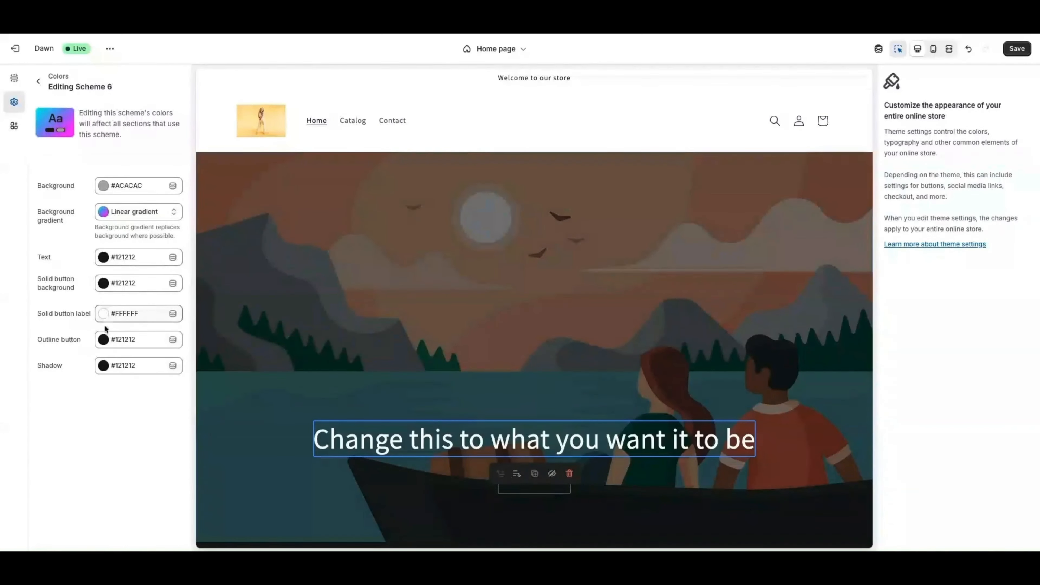
- Set the new color scheme's text color to yellow #E2FF02 and return to the theme settings list
{"action": "left_click", "coordinate": [102, 258]}
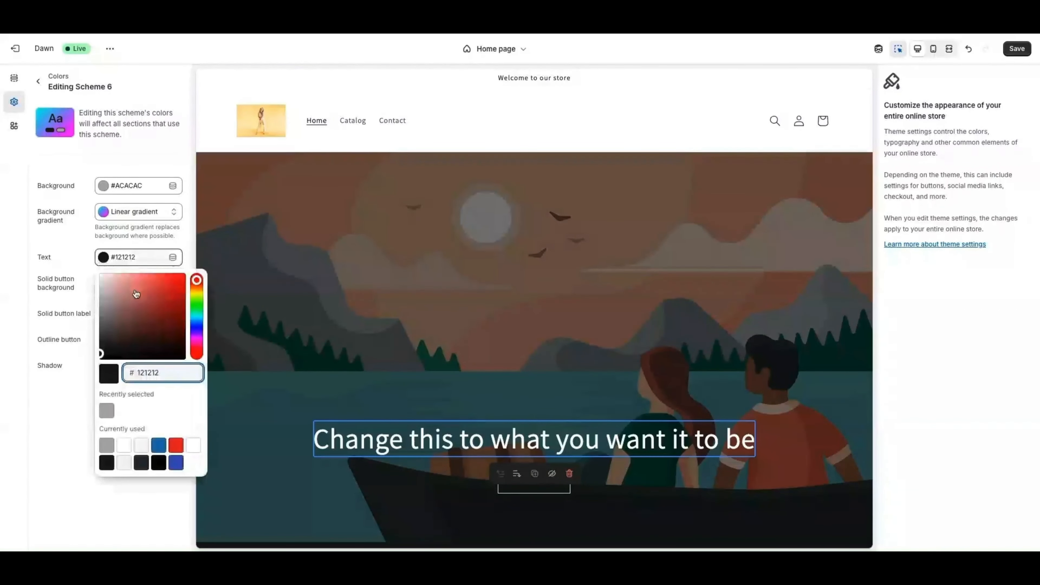
{"action": "left_click", "coordinate": [195, 299]}
{"action": "scroll", "coordinate": [353, 335], "scroll_direction": "down", "scroll_amount": 8}
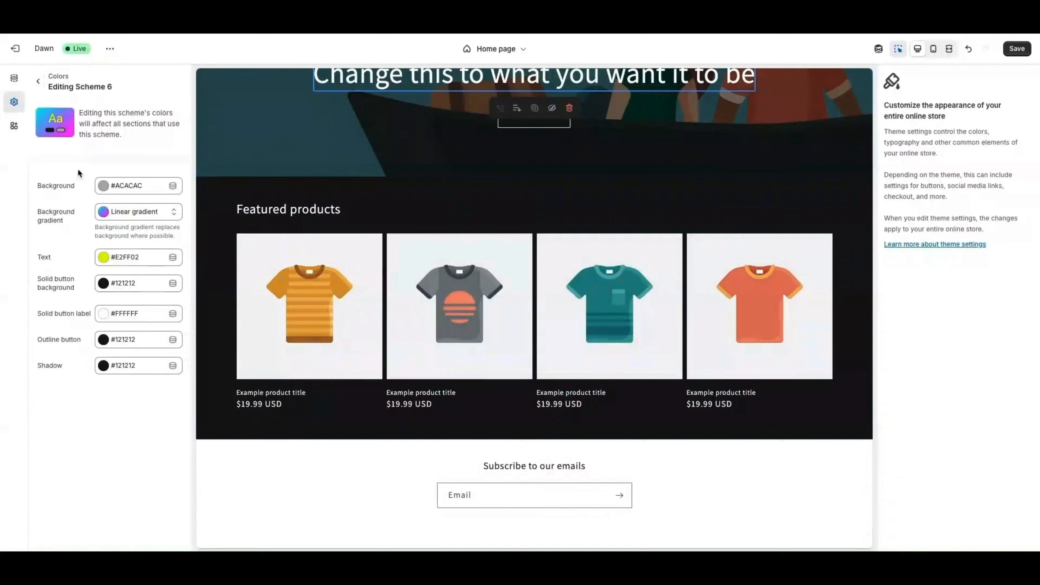
{"action": "left_click", "coordinate": [38, 80]}
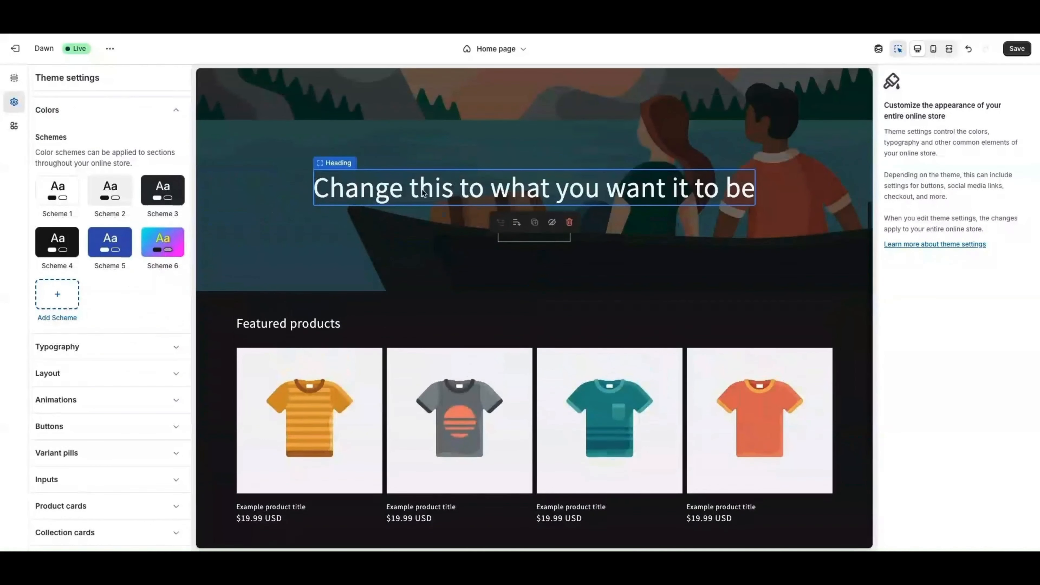
- Set the theme's heading font to Abril Fatface in the Typography settings
{"action": "scroll", "coordinate": [116, 273], "scroll_direction": "down", "scroll_amount": 1}
{"action": "left_click", "coordinate": [83, 310]}
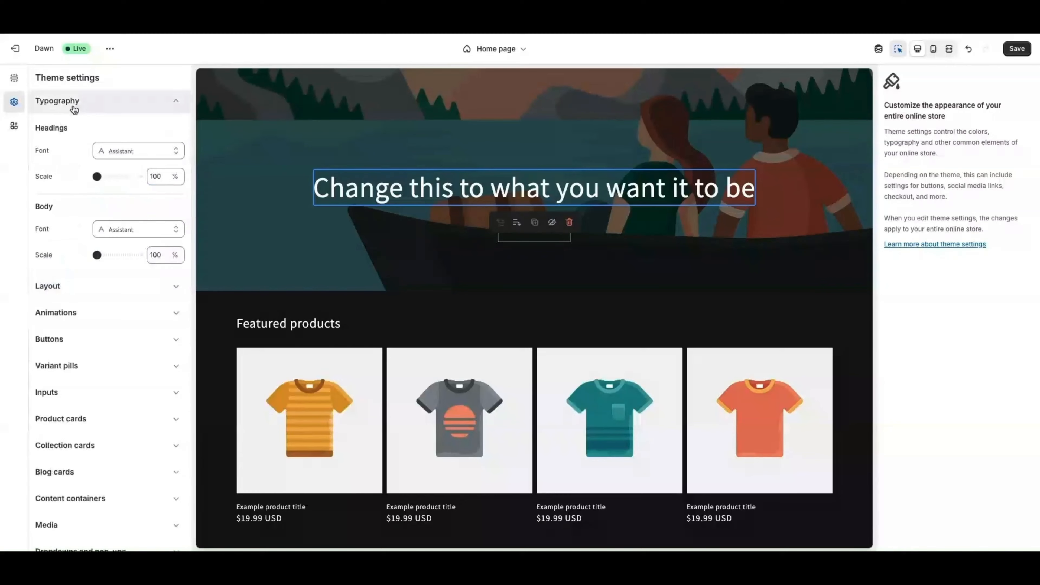
{"action": "left_click", "coordinate": [146, 152]}
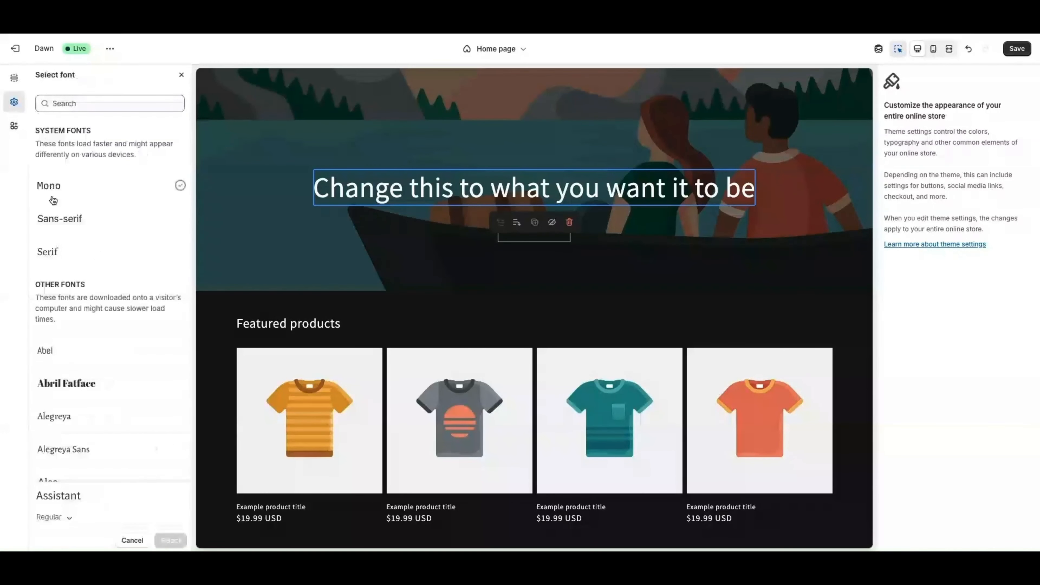
{"action": "scroll", "coordinate": [76, 293], "scroll_direction": "down", "scroll_amount": 1}
{"action": "scroll", "coordinate": [77, 293], "scroll_direction": "down", "scroll_amount": 3}
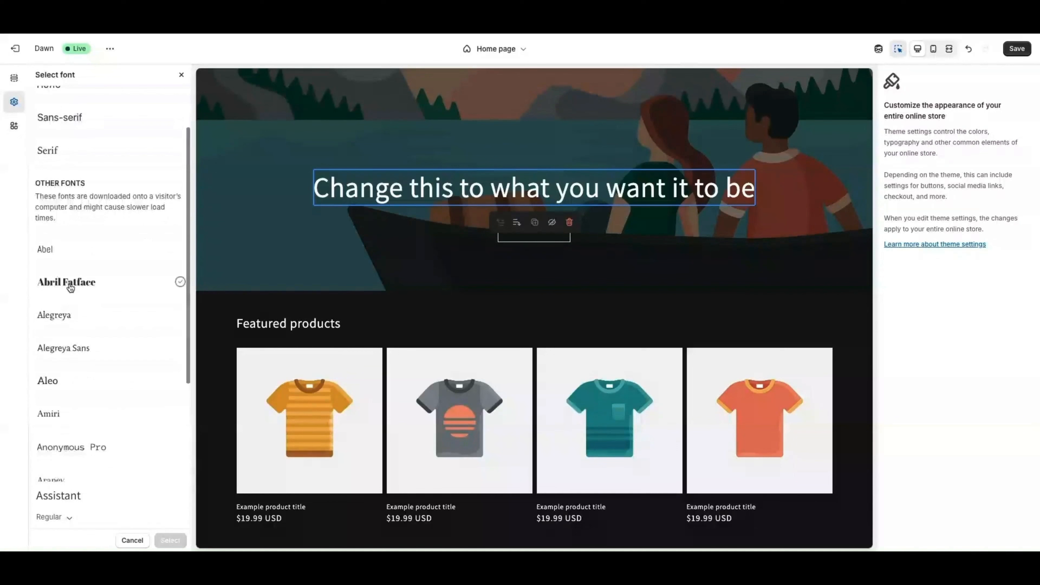
{"action": "left_click", "coordinate": [70, 286]}
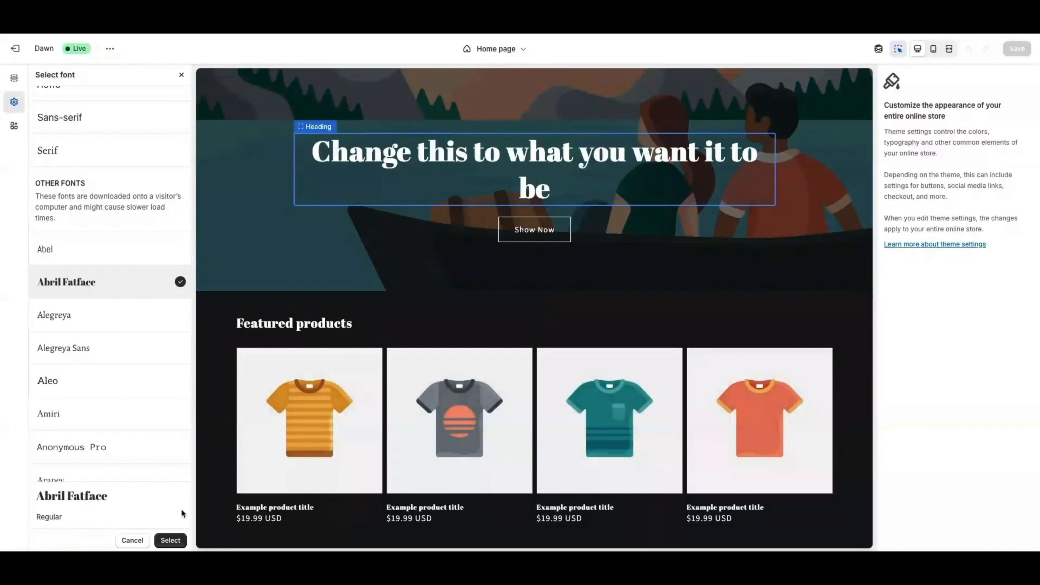
{"action": "left_click", "coordinate": [170, 540]}
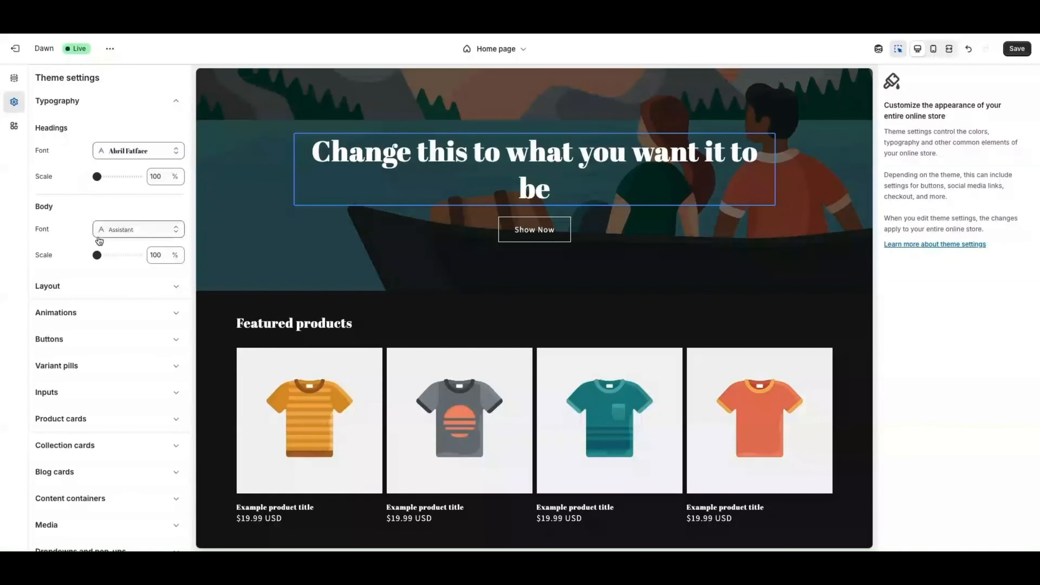
- Change the theme's body font to a serif typeface
{"action": "scroll", "coordinate": [394, 262], "scroll_direction": "down", "scroll_amount": 2}
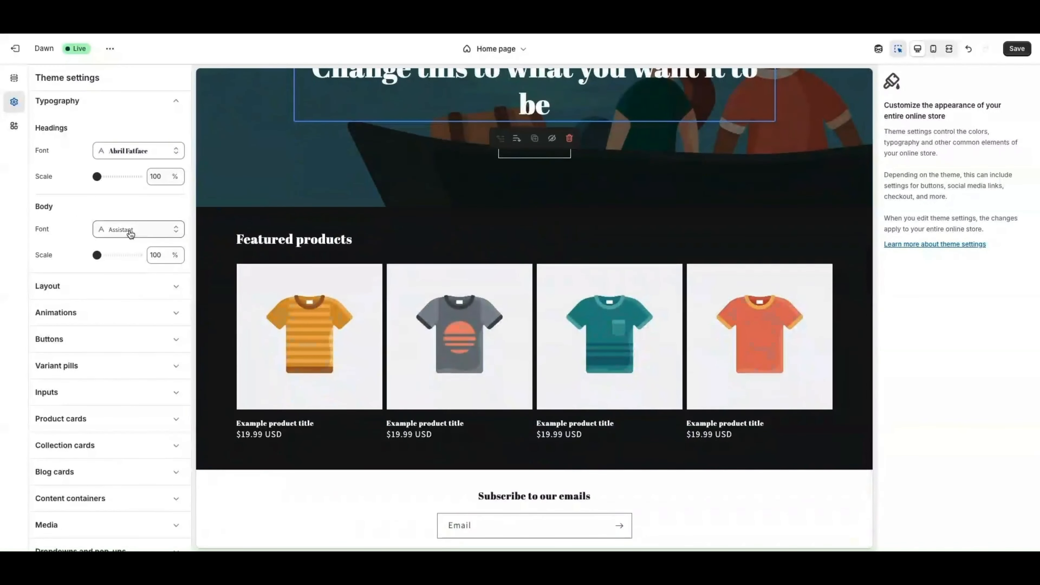
{"action": "left_click", "coordinate": [126, 231]}
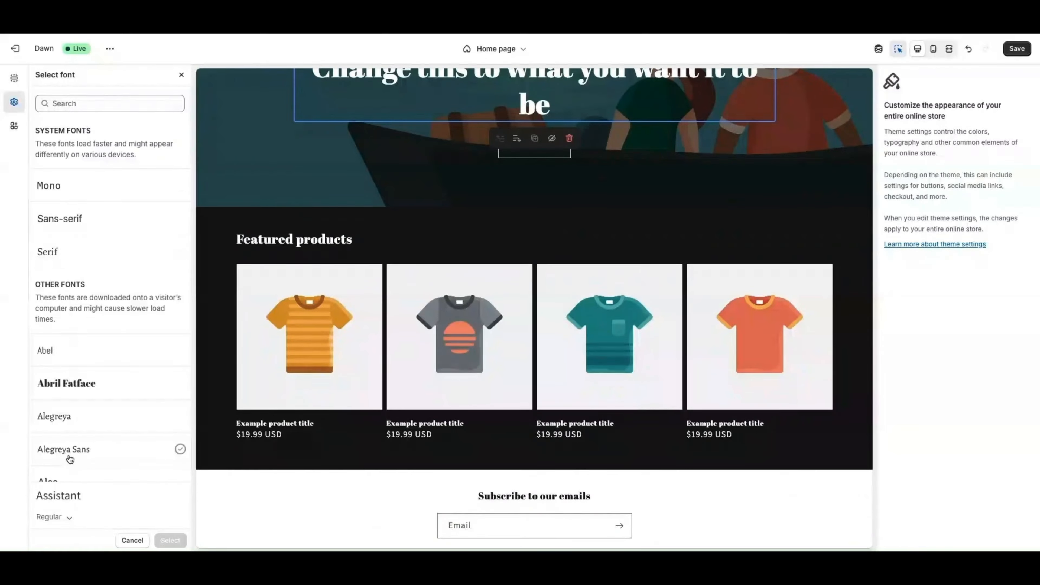
{"action": "scroll", "coordinate": [70, 459], "scroll_direction": "down", "scroll_amount": 2}
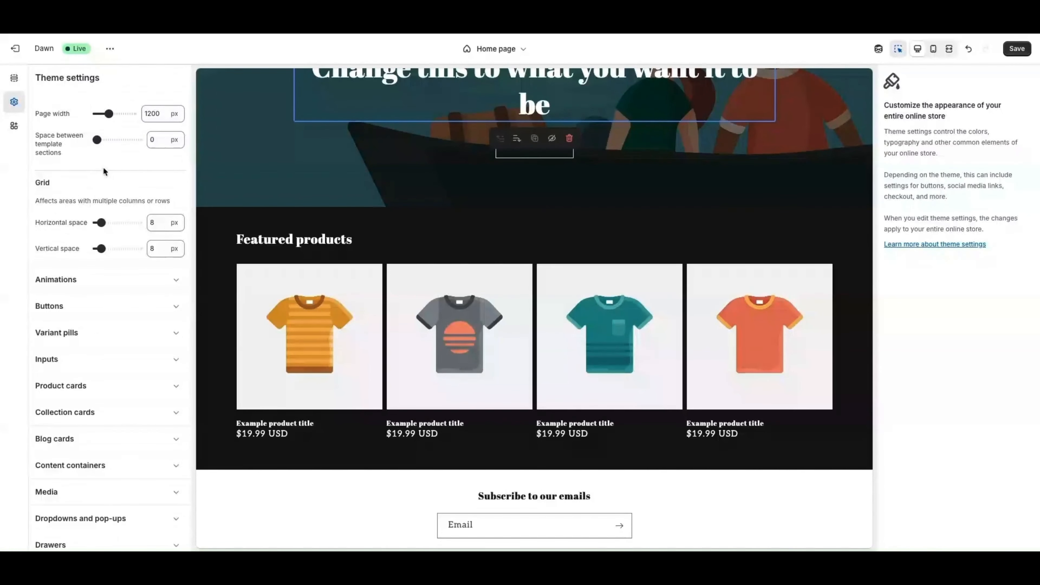
- Look through the Layout and Animations options and the remaining theme settings categories
{"action": "scroll", "coordinate": [87, 127], "scroll_direction": "up", "scroll_amount": 1}
{"action": "scroll", "coordinate": [74, 254], "scroll_direction": "down", "scroll_amount": 5}
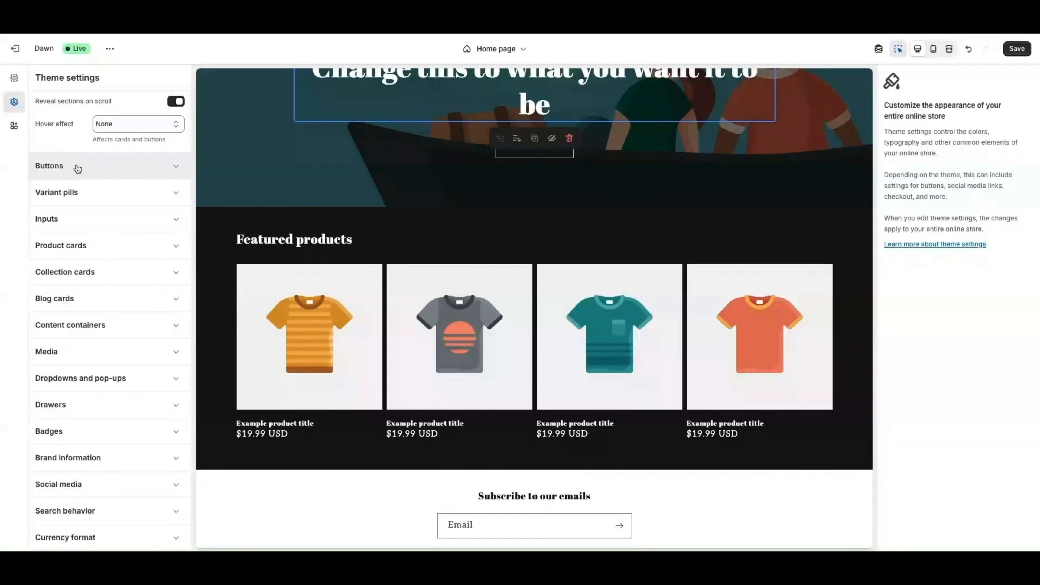
{"action": "scroll", "coordinate": [70, 213], "scroll_direction": "down", "scroll_amount": 3}
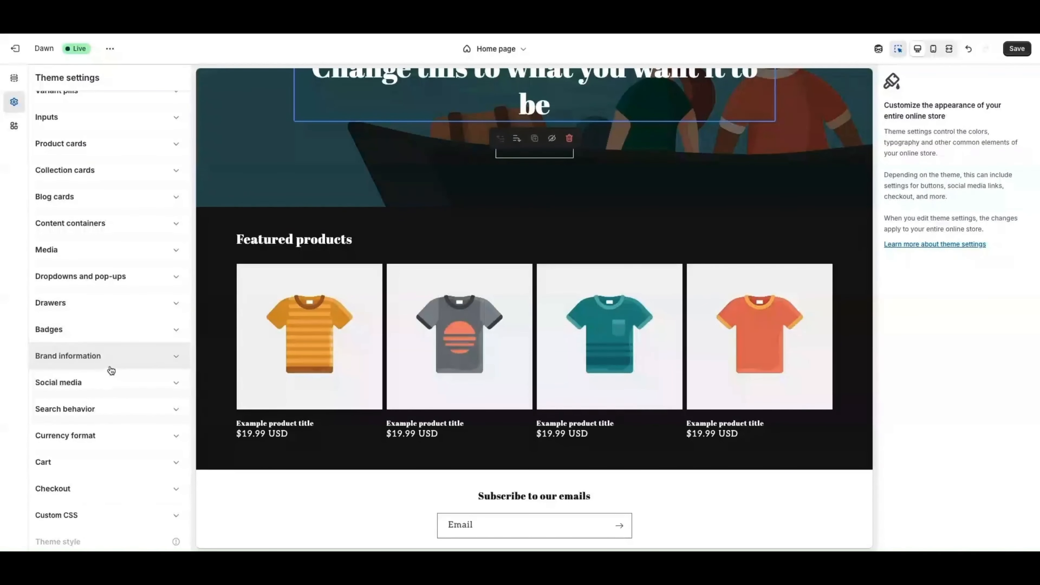
- Open the Featured collection section's settings and start creating a new collection to replace its current one
{"action": "left_click", "coordinate": [415, 231]}
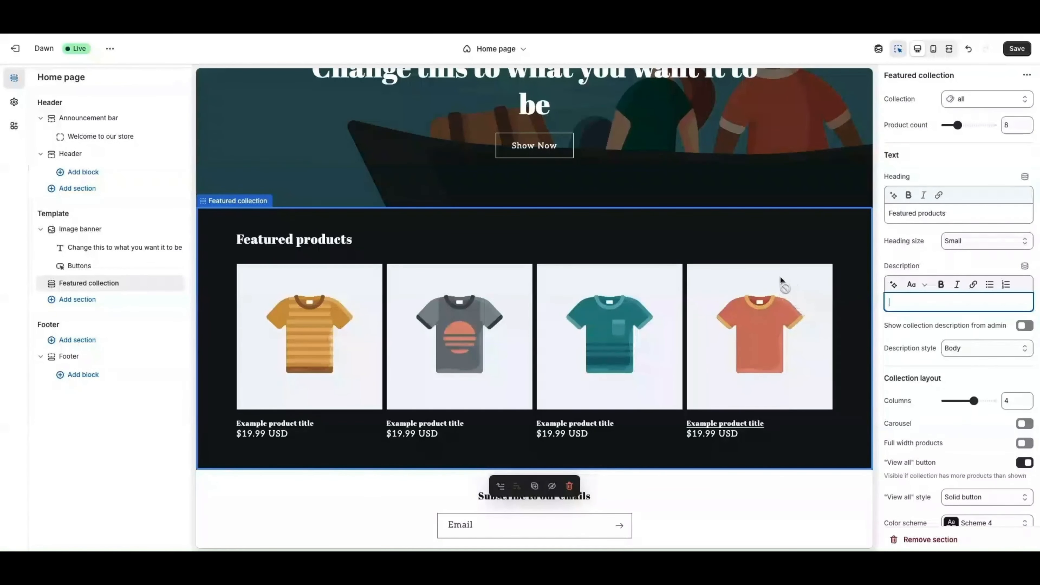
{"action": "left_click", "coordinate": [224, 205]}
{"action": "left_click", "coordinate": [216, 228]}
{"action": "left_click", "coordinate": [90, 286]}
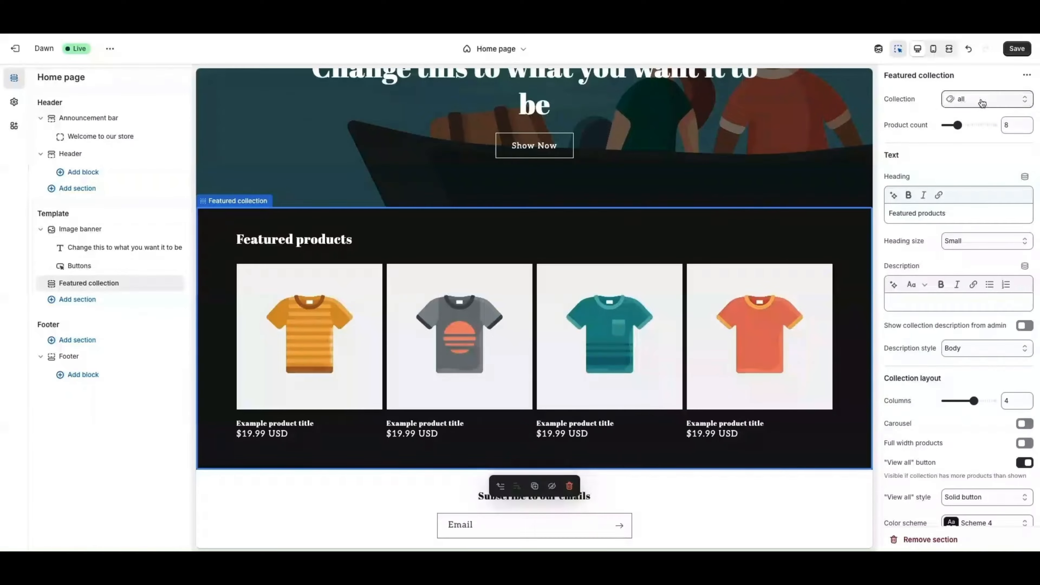
{"action": "left_click", "coordinate": [968, 106]}
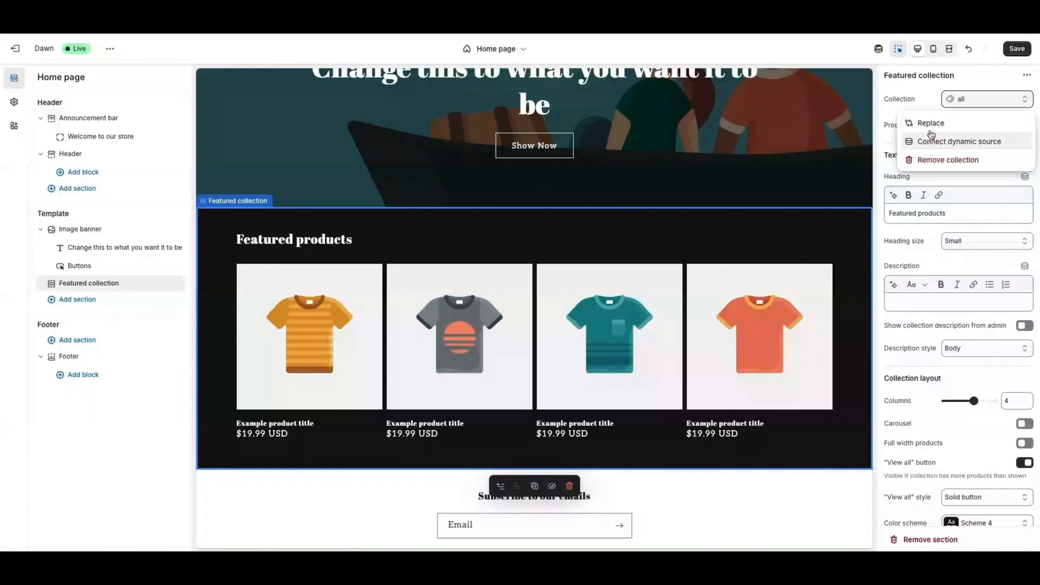
{"action": "left_click", "coordinate": [925, 124]}
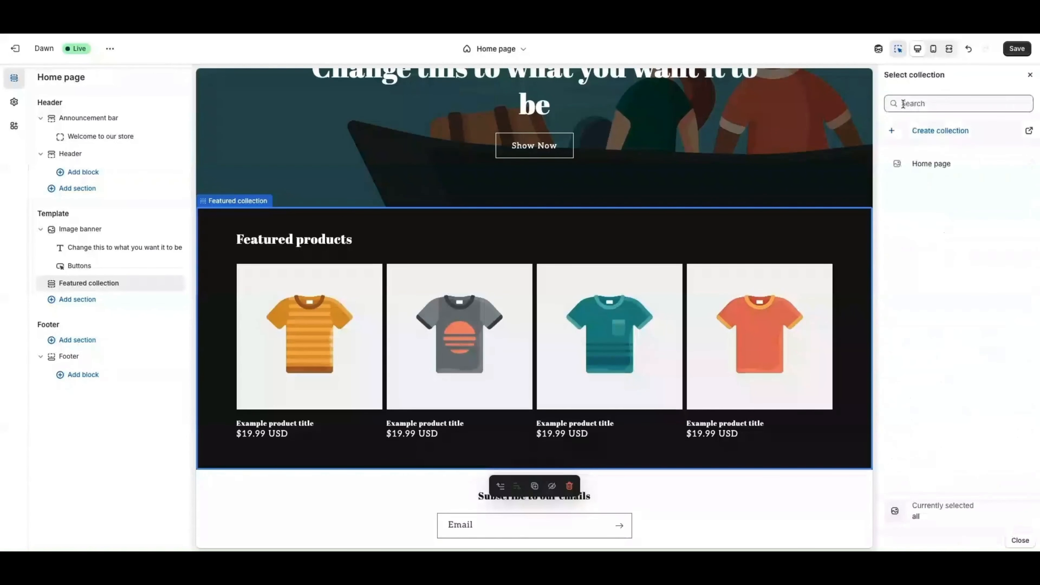
{"action": "left_click", "coordinate": [917, 106]}
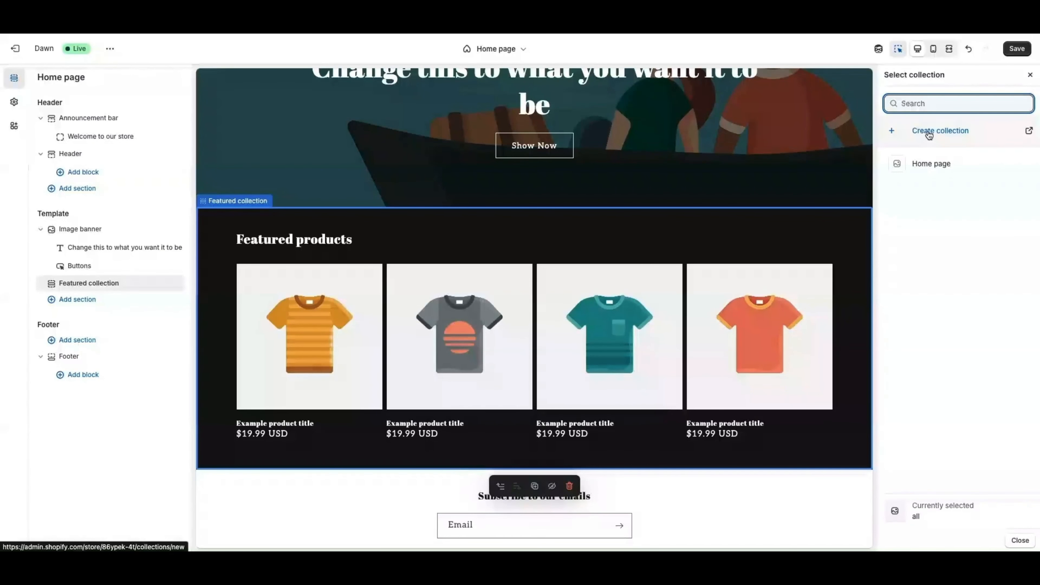
{"action": "left_click", "coordinate": [929, 132]}
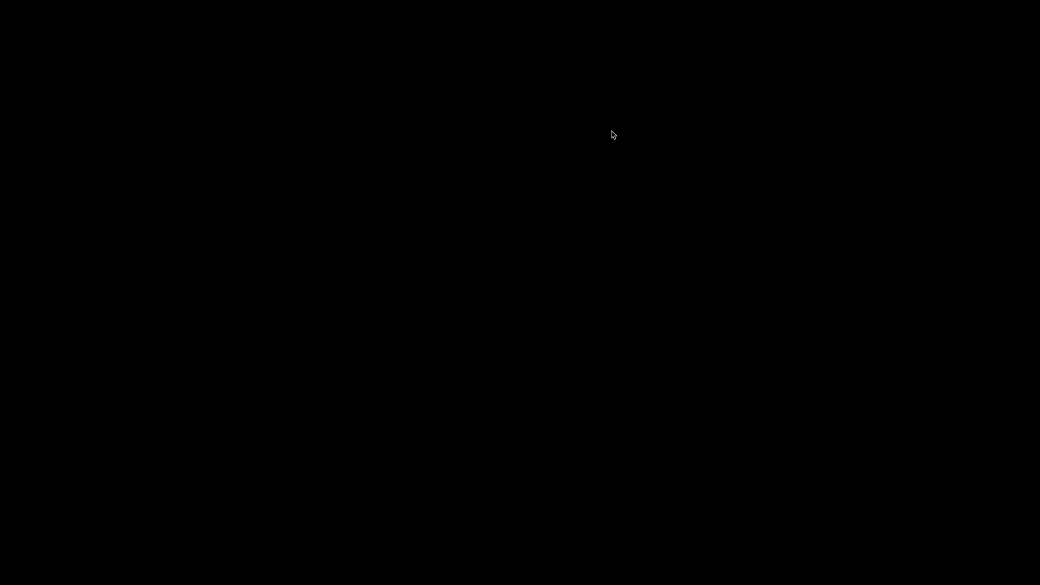
- Look over the blank Create collection form and go back to the collections list without creating one
{"action": "scroll", "coordinate": [400, 247], "scroll_direction": "down", "scroll_amount": 1}
{"action": "scroll", "coordinate": [382, 108], "scroll_direction": "up", "scroll_amount": 1}
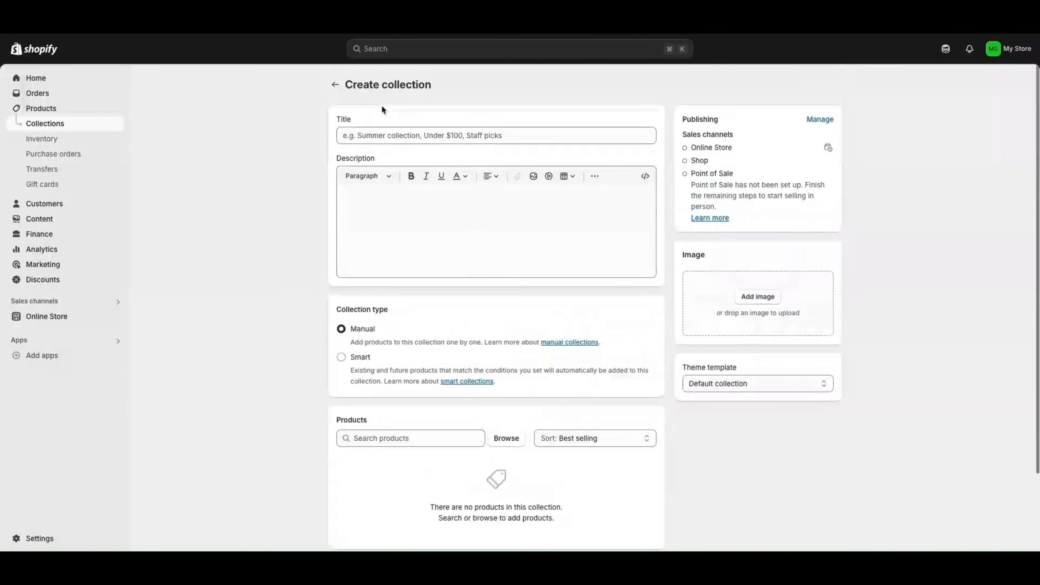
{"action": "left_click", "coordinate": [358, 137]}
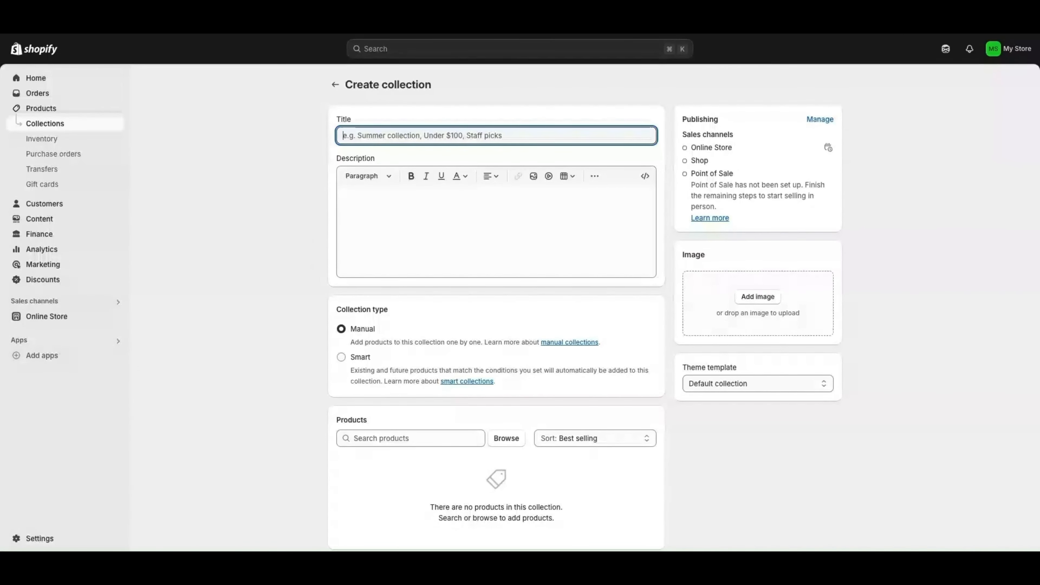
{"action": "left_click", "coordinate": [335, 84]}
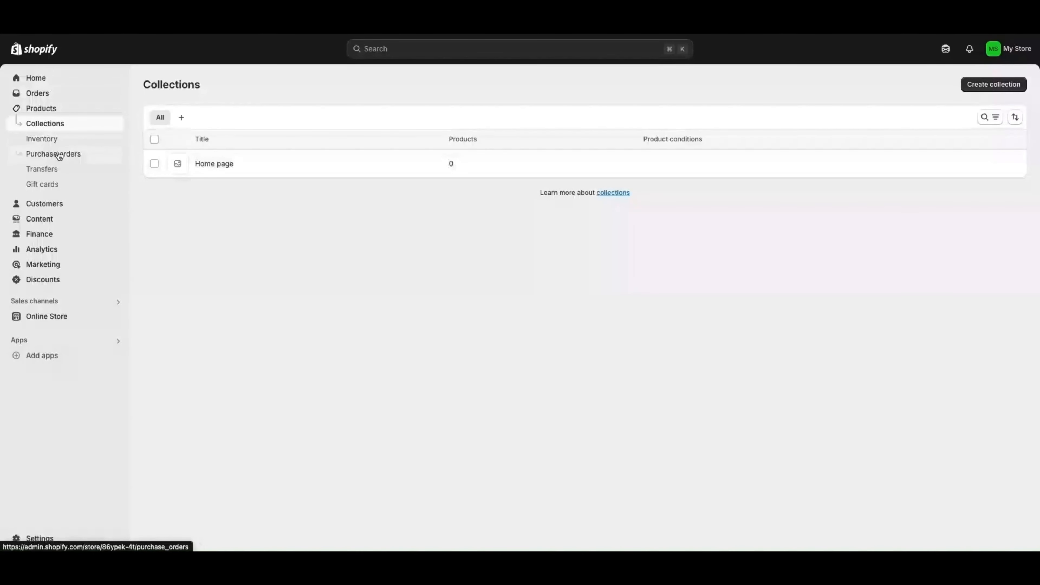
- Go to the online store's themes and open the live Dawn theme for customizing
{"action": "left_click", "coordinate": [35, 79]}
{"action": "left_click", "coordinate": [54, 242]}
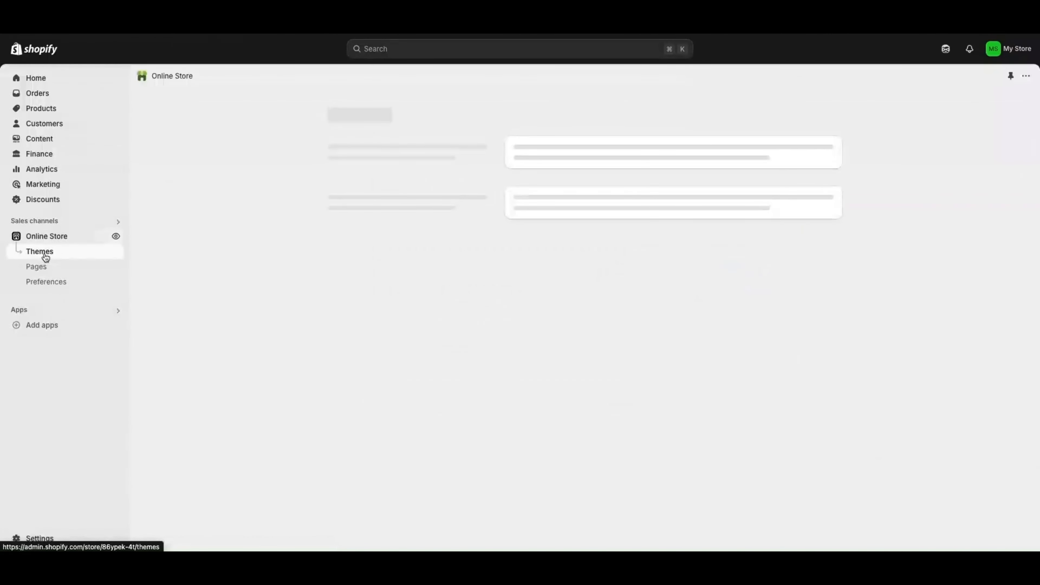
{"action": "left_click", "coordinate": [815, 353]}
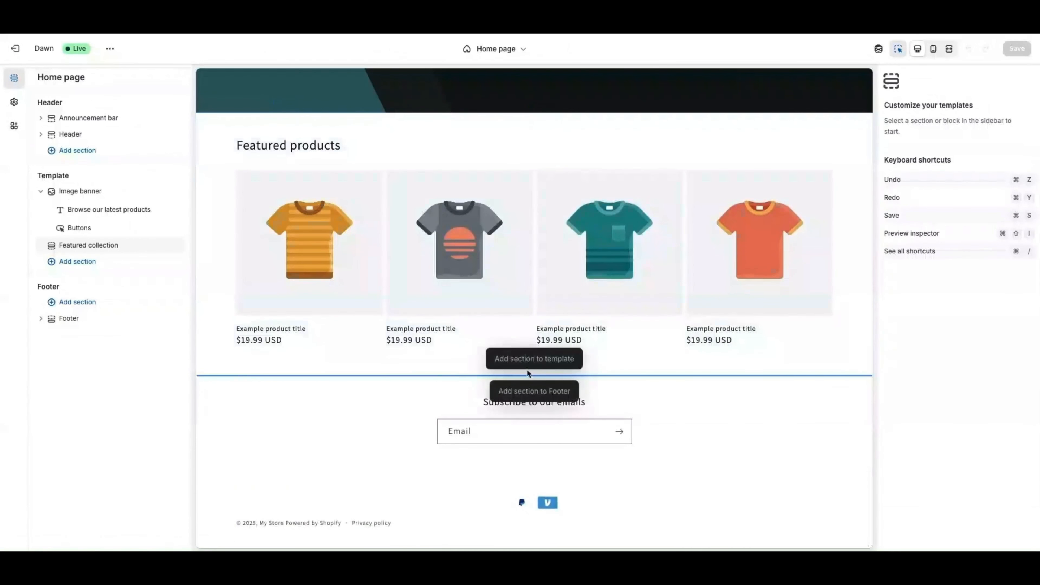
- Collapse the Image banner's blocks, view the app embeds and return to the home page sections
{"action": "scroll", "coordinate": [530, 172], "scroll_direction": "up", "scroll_amount": 1}
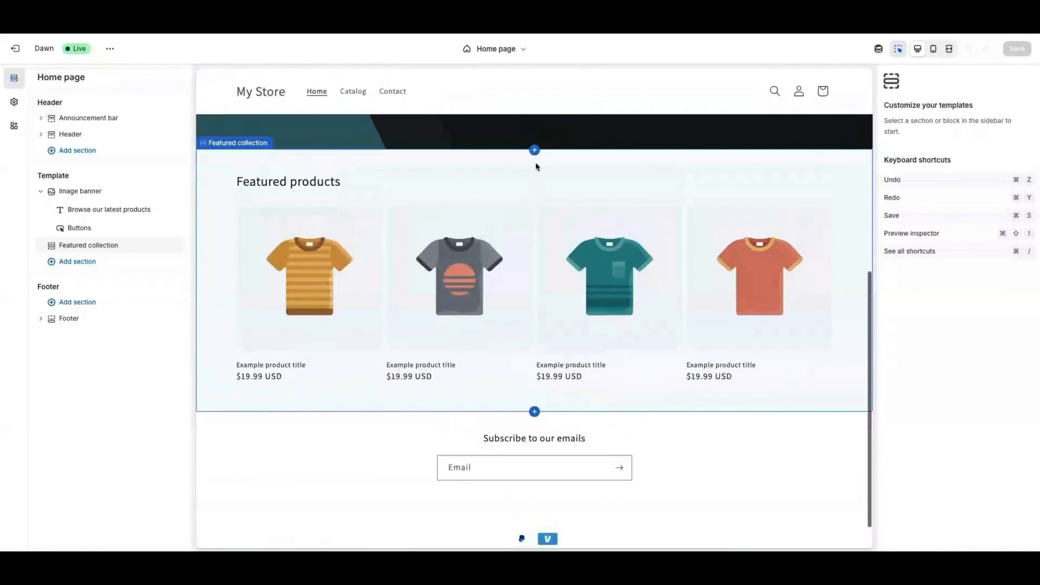
{"action": "scroll", "coordinate": [205, 168], "scroll_direction": "up", "scroll_amount": 1}
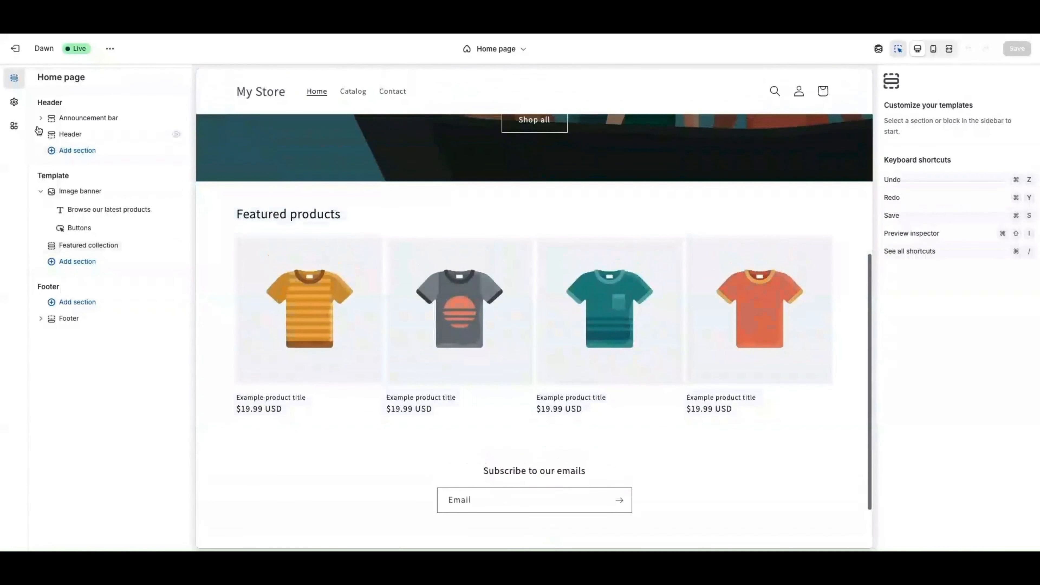
{"action": "left_click", "coordinate": [41, 191]}
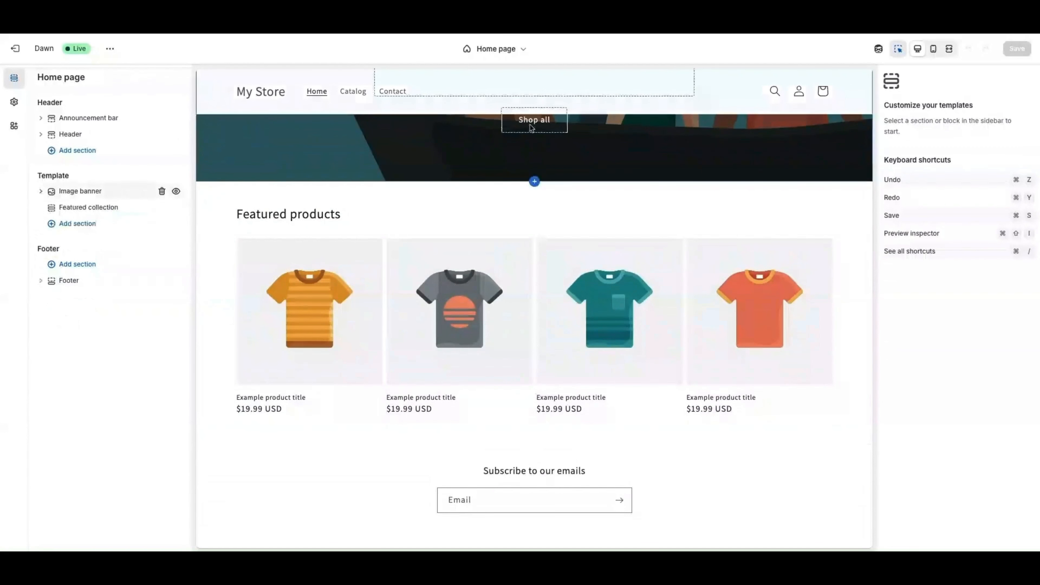
{"action": "left_click", "coordinate": [535, 184]}
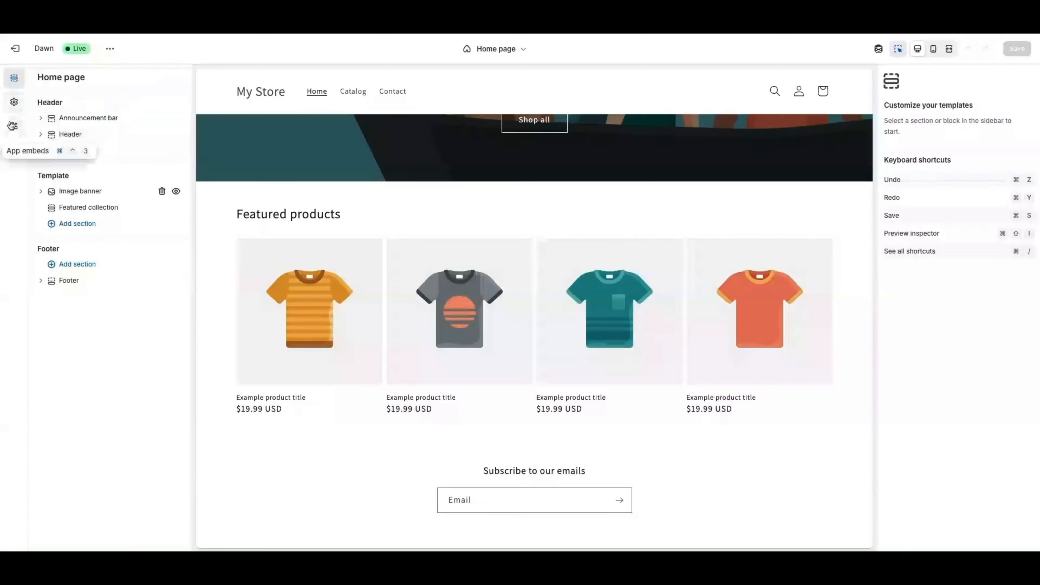
{"action": "left_click", "coordinate": [14, 128]}
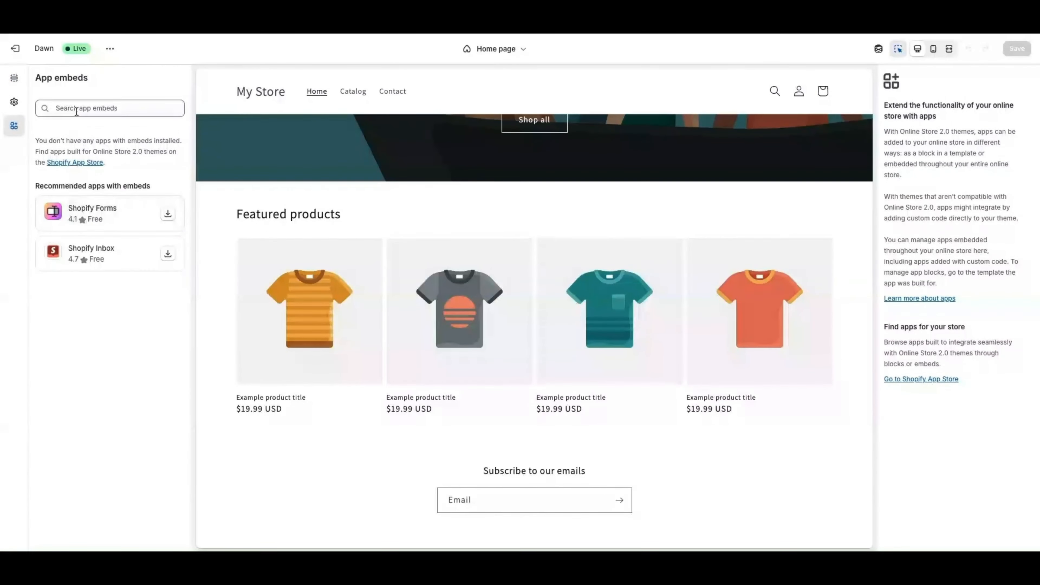
{"action": "left_click", "coordinate": [14, 83]}
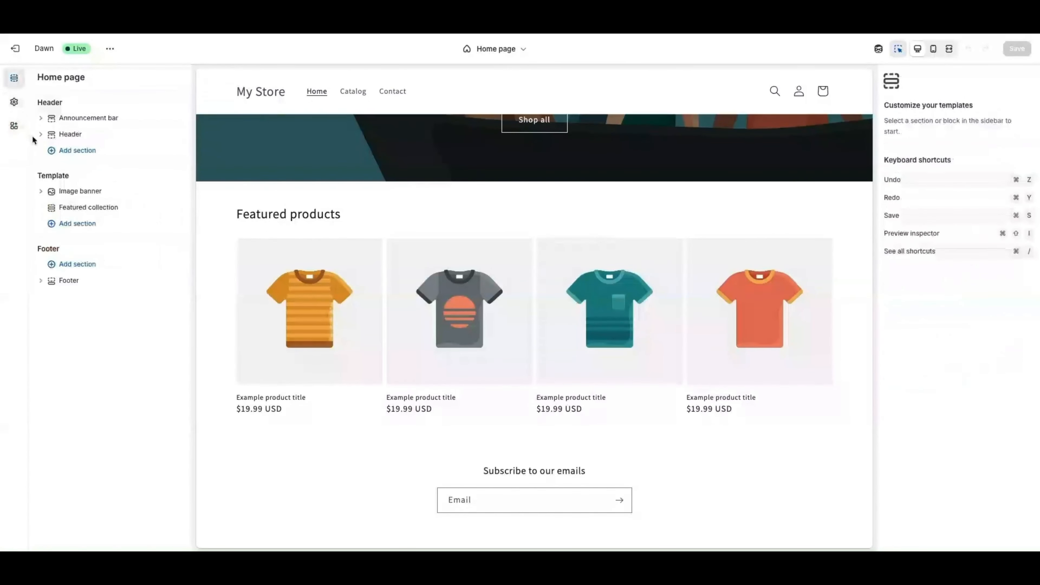
- Add an Image banner section between the existing banner and the featured collection, and open its heading for editing
{"action": "scroll", "coordinate": [453, 177], "scroll_direction": "up", "scroll_amount": 3}
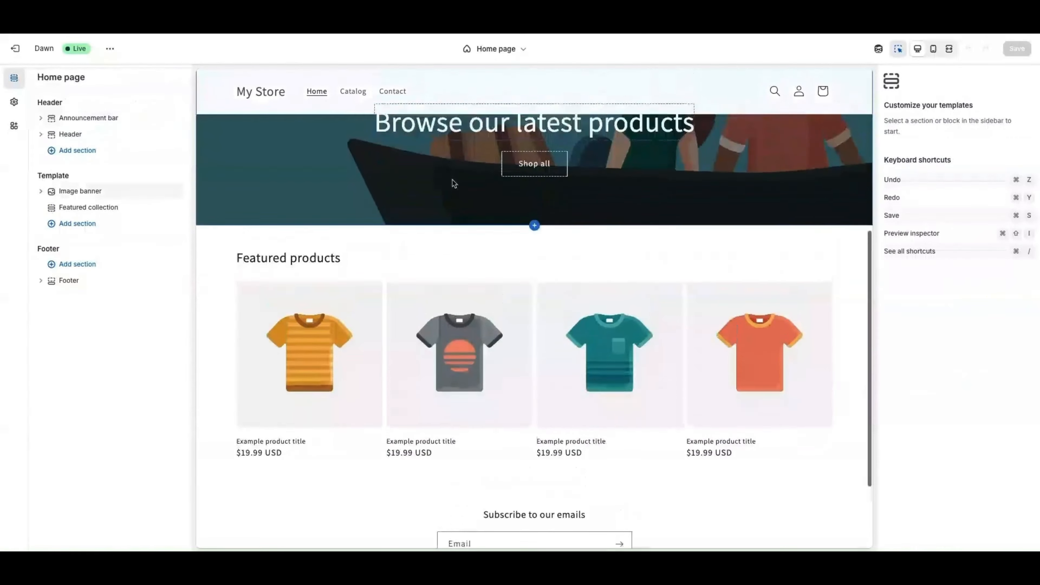
{"action": "left_click", "coordinate": [544, 257]}
{"action": "scroll", "coordinate": [629, 323], "scroll_direction": "down", "scroll_amount": 1}
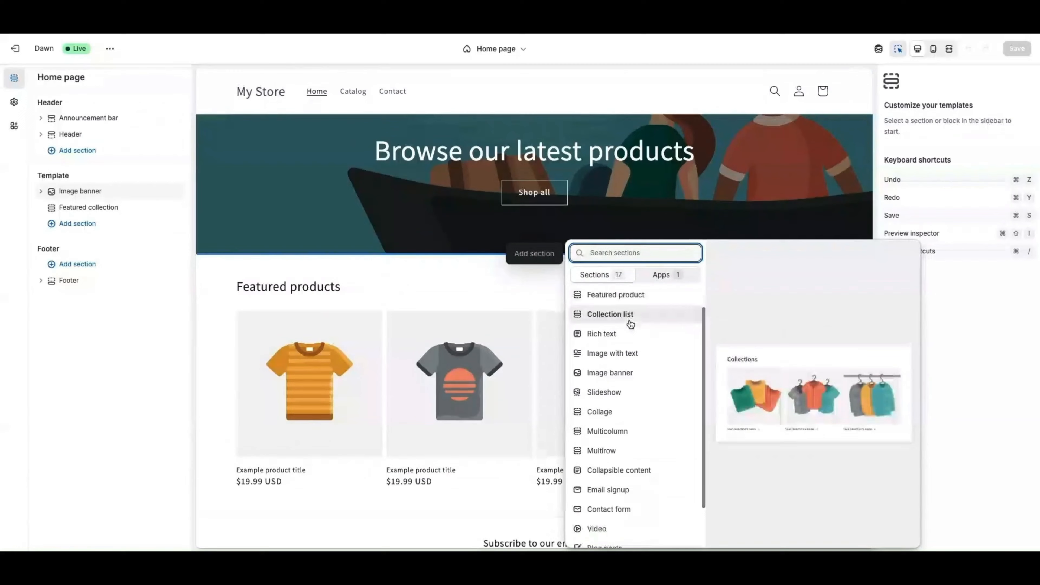
{"action": "scroll", "coordinate": [628, 359], "scroll_direction": "down", "scroll_amount": 1}
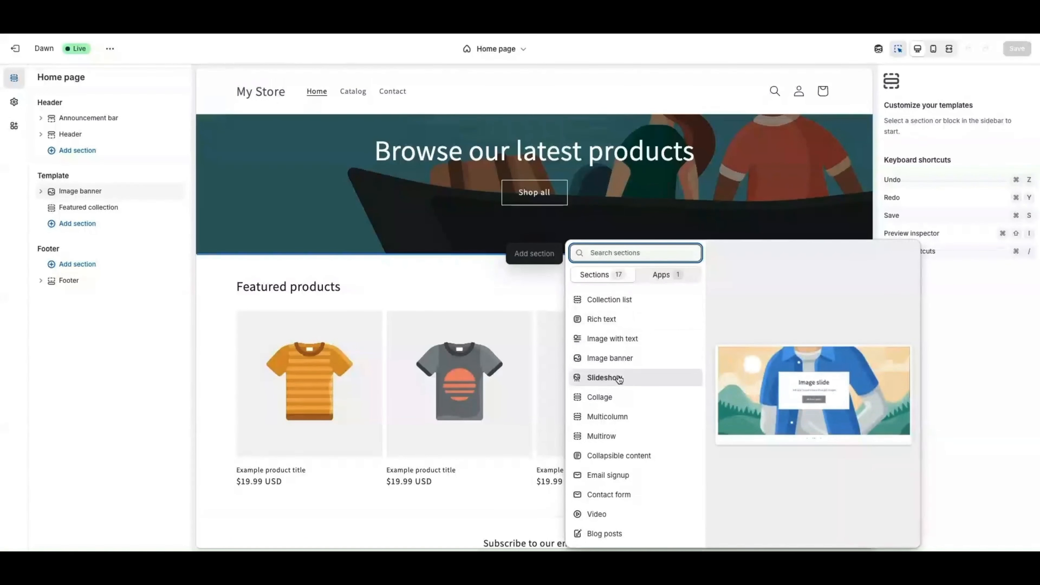
{"action": "left_click", "coordinate": [611, 359]}
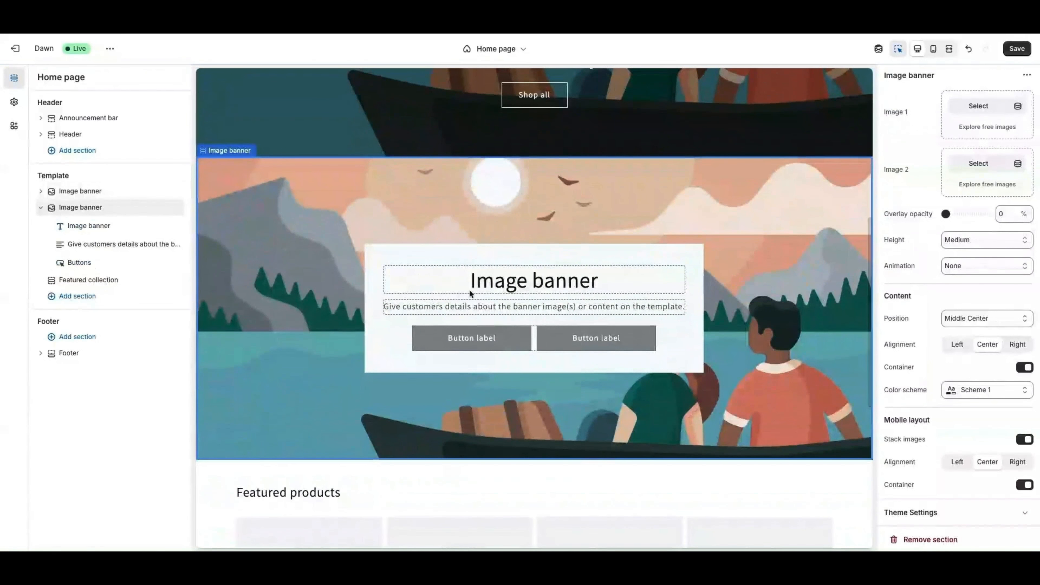
{"action": "left_click", "coordinate": [524, 287]}
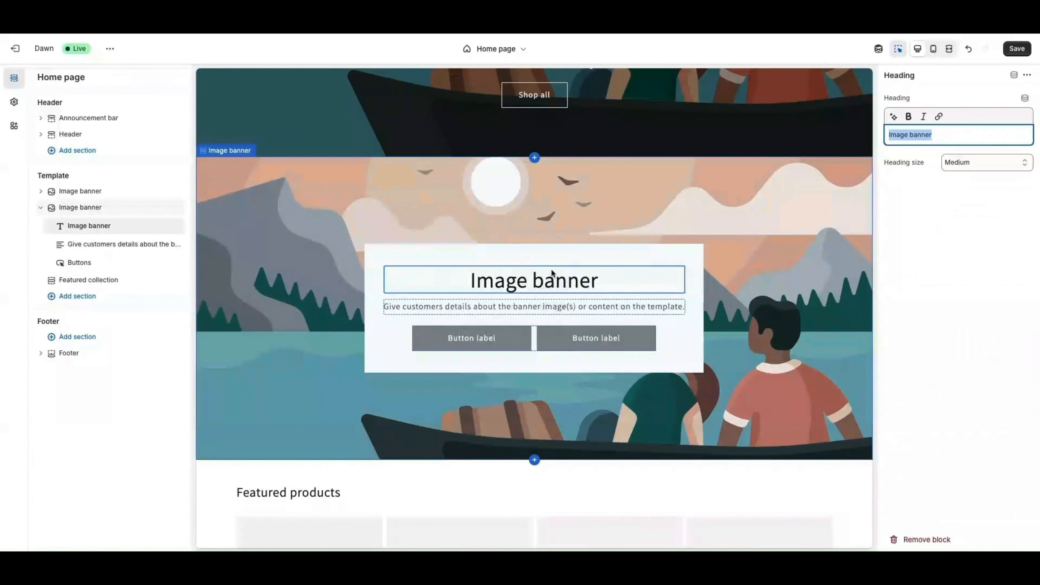
- View the settings of the new Image banner's text and button blocks, and open the banner section's own settings
{"action": "left_click", "coordinate": [462, 308]}
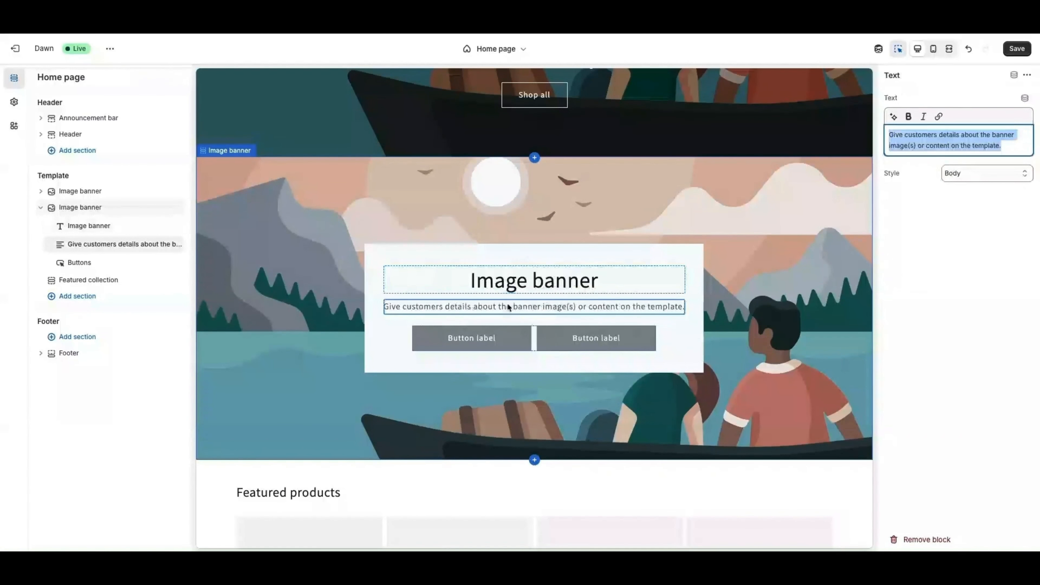
{"action": "left_click", "coordinate": [490, 339]}
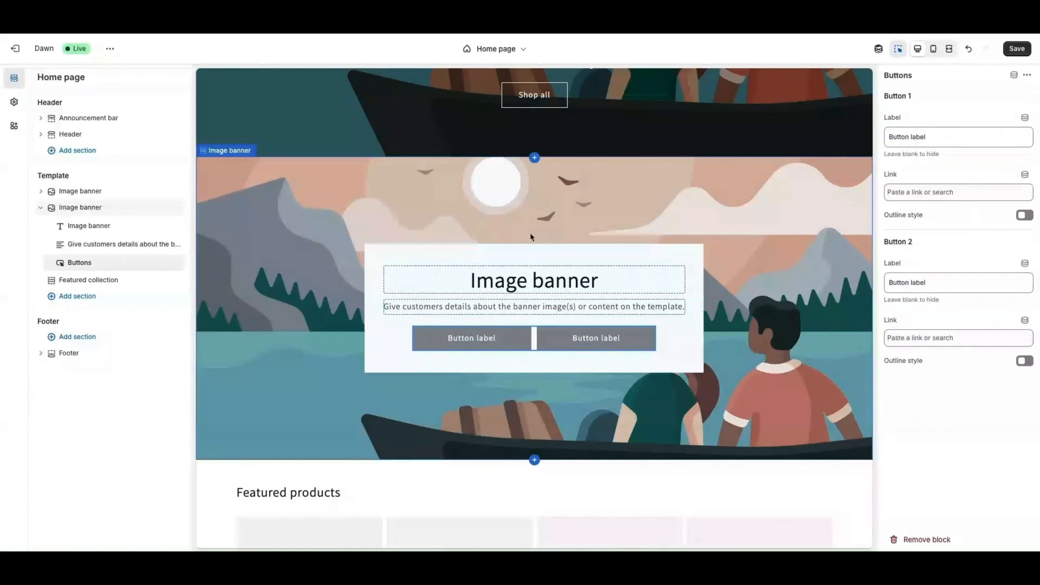
{"action": "scroll", "coordinate": [587, 205], "scroll_direction": "down", "scroll_amount": 1}
{"action": "left_click", "coordinate": [587, 173]}
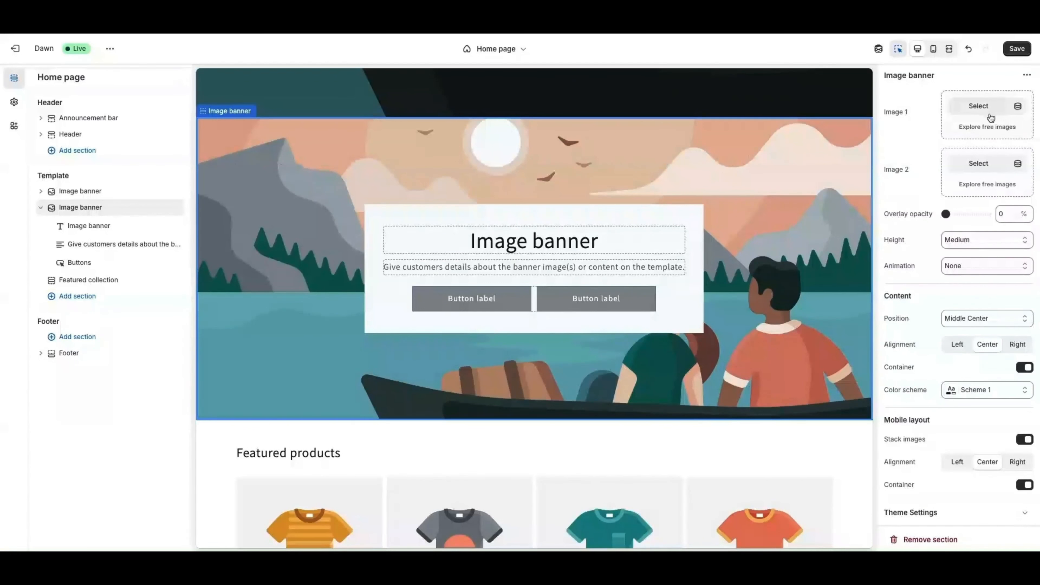
- Set the new banner's first image to fashion-model-in-pink.jpg, its height to Large and its overlay opacity to 40%
{"action": "left_click", "coordinate": [983, 127]}
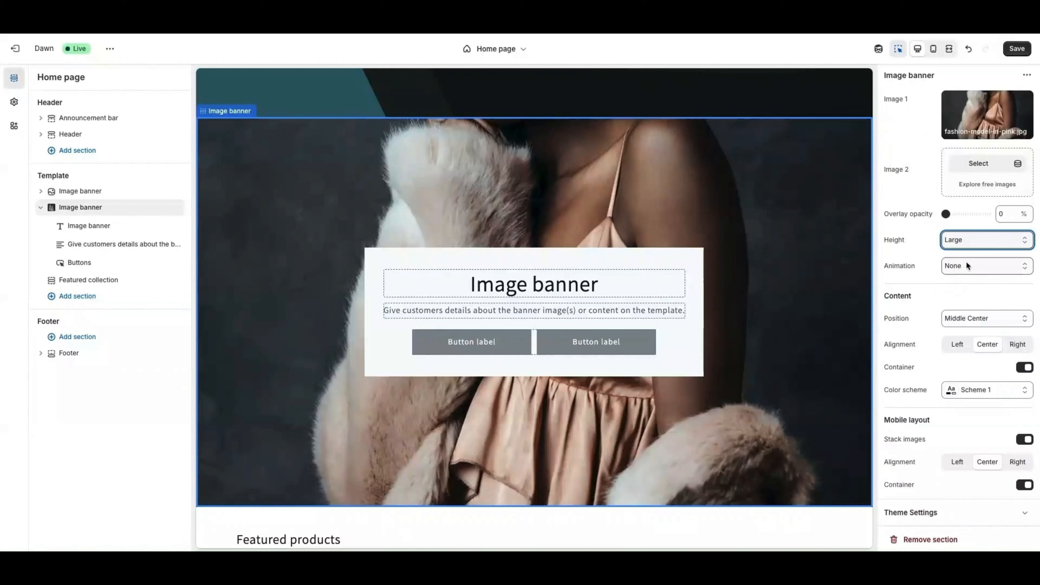
{"action": "left_click_drag", "start_coordinate": [946, 213], "coordinate": [960, 217]}
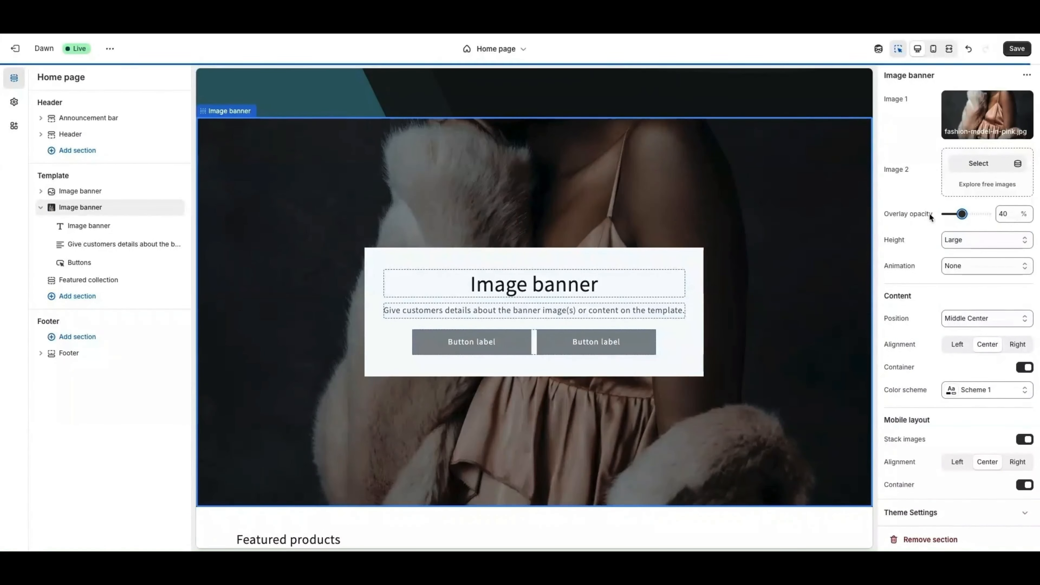
{"action": "scroll", "coordinate": [731, 191], "scroll_direction": "up", "scroll_amount": 1}
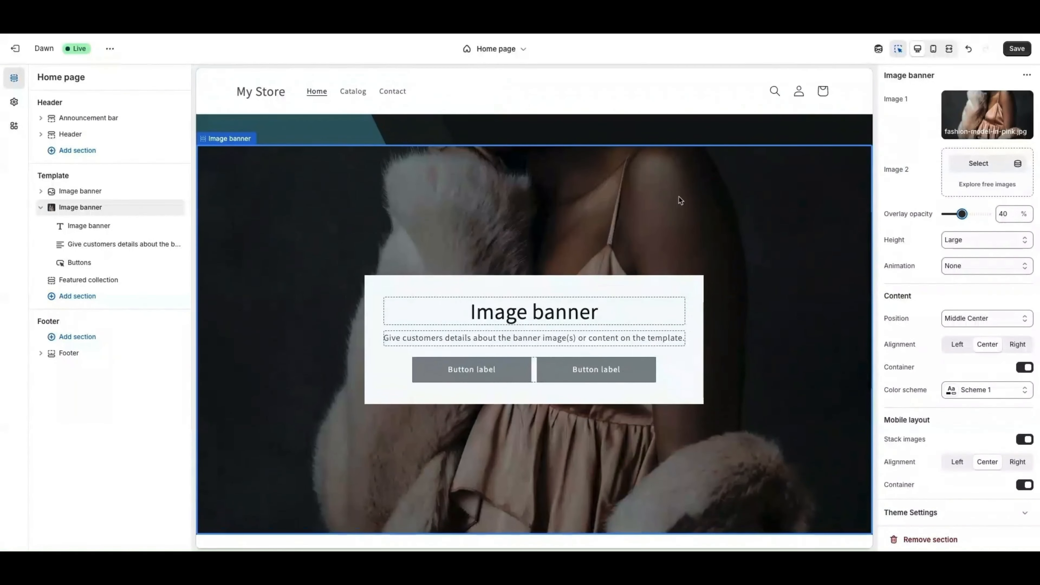
{"action": "scroll", "coordinate": [553, 224], "scroll_direction": "down", "scroll_amount": 2}
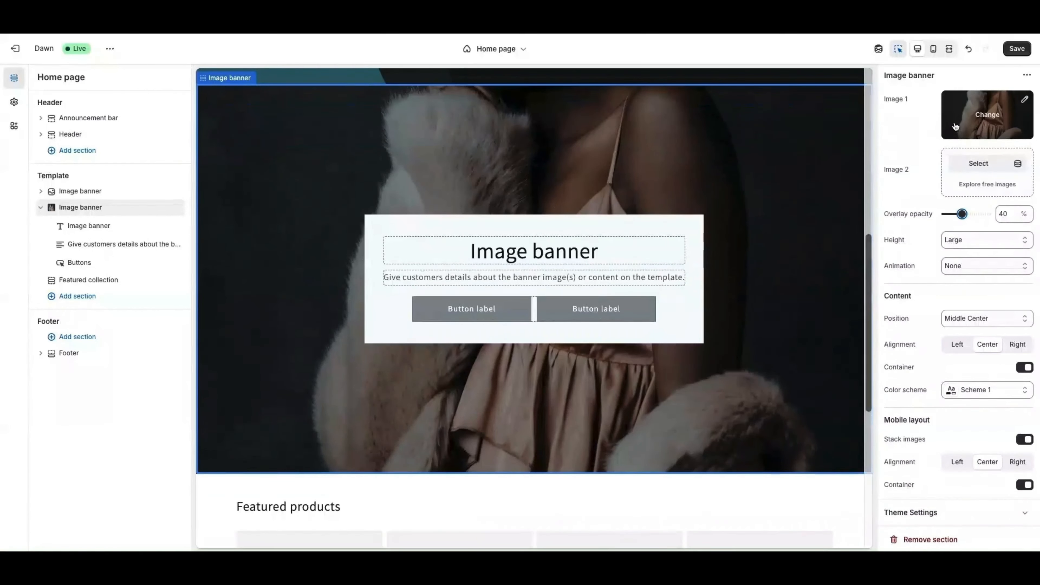
- Add model-laughs-barefoot.jpg as the second image of the new Image banner section
{"action": "left_click", "coordinate": [978, 163]}
{"action": "left_click", "coordinate": [385, 272]}
{"action": "left_click", "coordinate": [762, 485]}
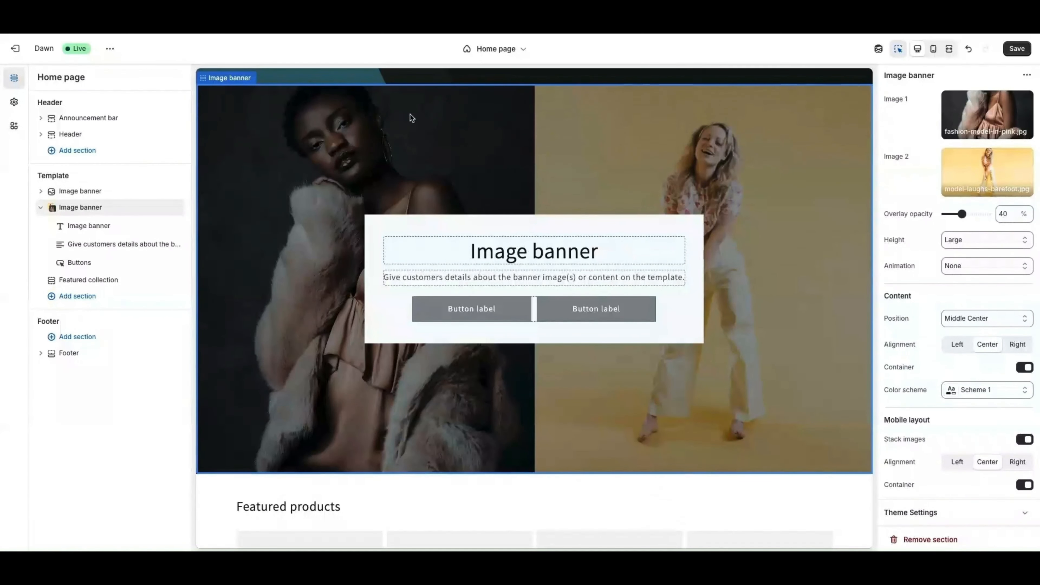
- Preview the two-image banner in the mobile view and compare its layout with Stack images off and on
{"action": "left_click", "coordinate": [933, 49]}
{"action": "scroll", "coordinate": [503, 303], "scroll_direction": "down", "scroll_amount": 7}
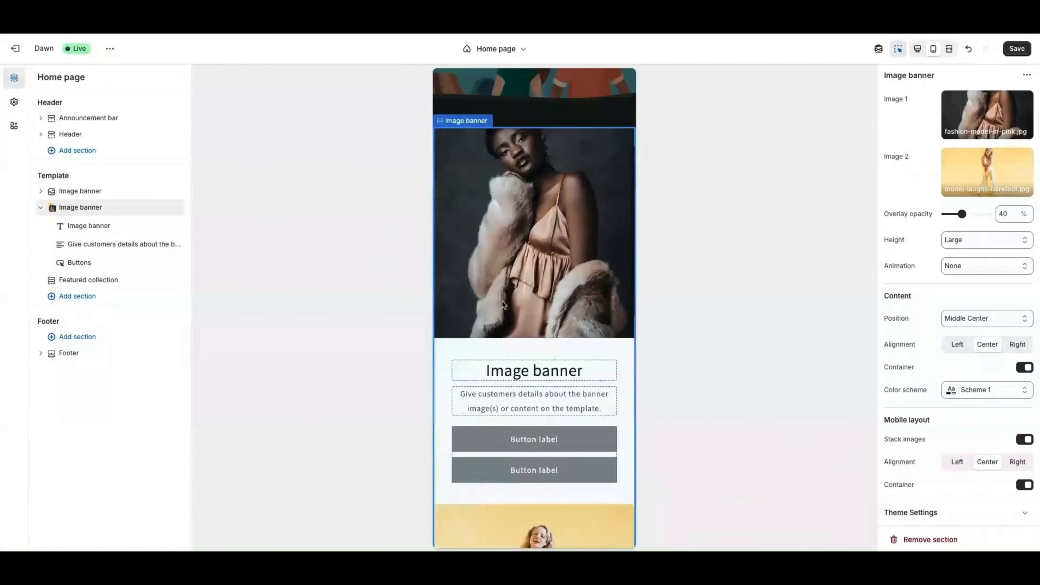
{"action": "scroll", "coordinate": [533, 317], "scroll_direction": "up", "scroll_amount": 5}
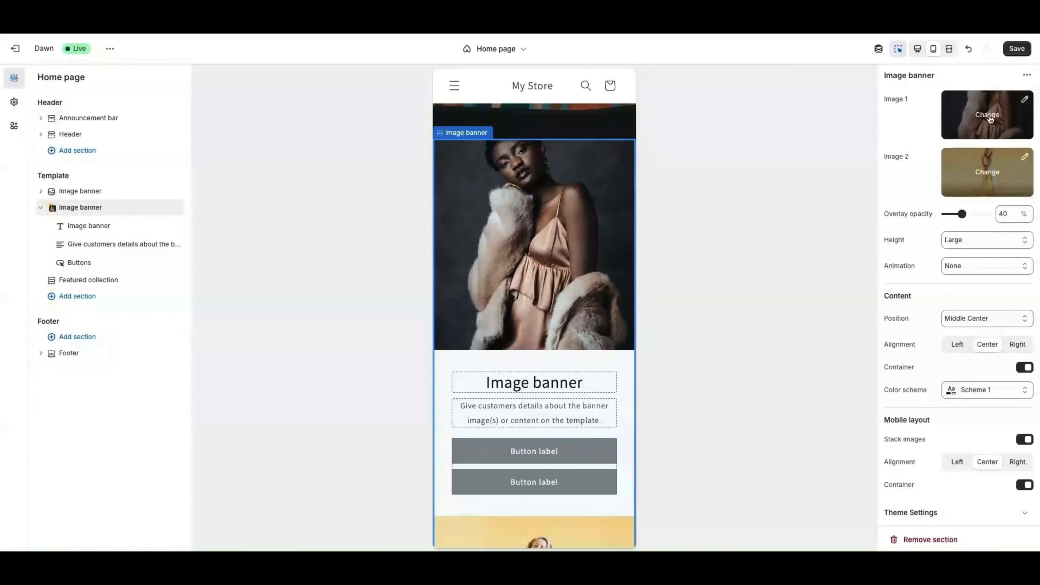
{"action": "scroll", "coordinate": [947, 326], "scroll_direction": "down", "scroll_amount": 2}
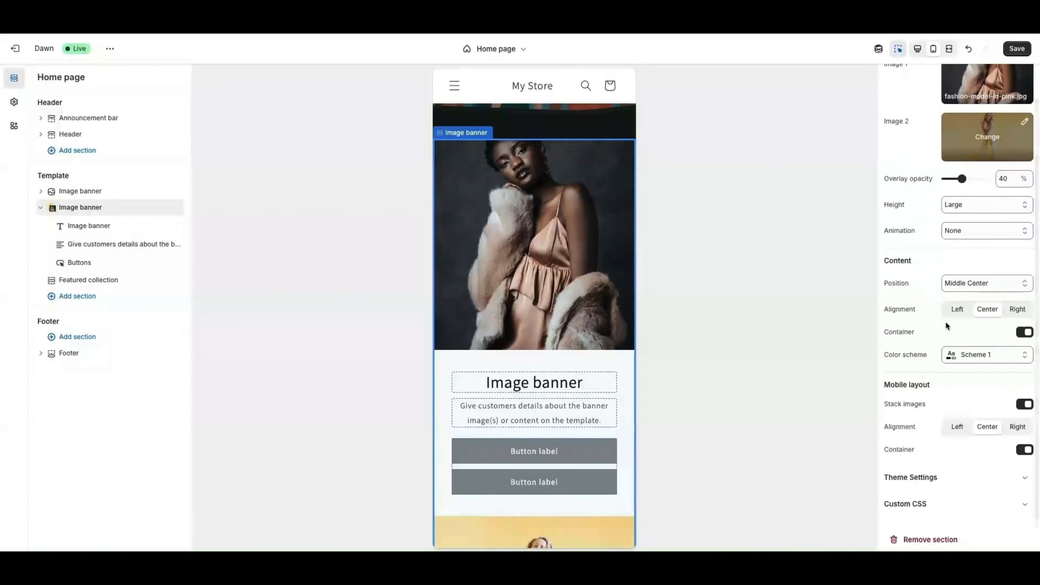
{"action": "left_click", "coordinate": [1024, 404]}
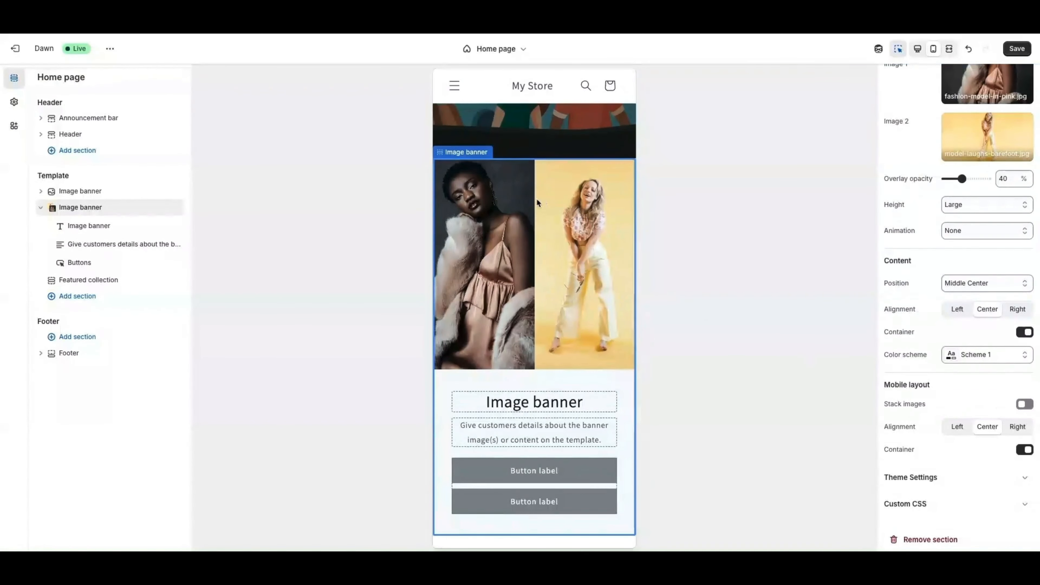
{"action": "left_click", "coordinate": [1022, 405]}
- Return to the desktop preview and save the theme changes
{"action": "left_click", "coordinate": [917, 48]}
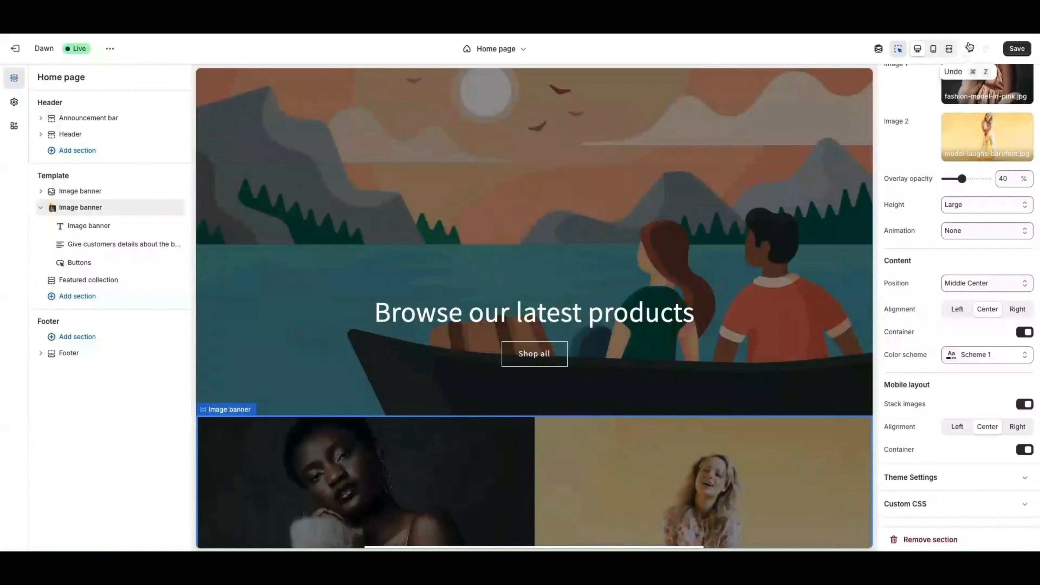
{"action": "left_click", "coordinate": [1016, 49]}
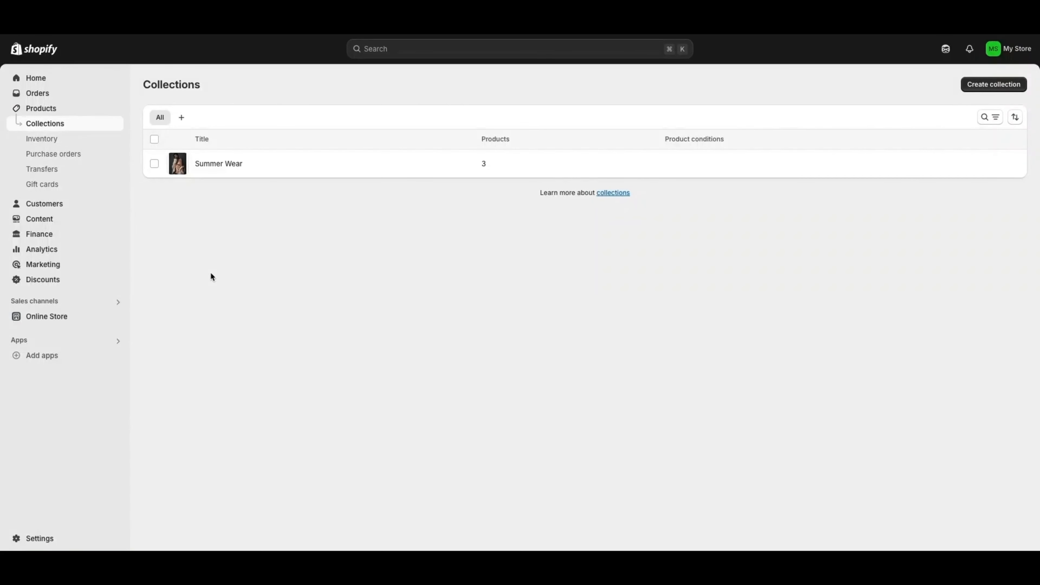
- Go to the store content's menus and open the Main menu for editing
{"action": "left_click", "coordinate": [37, 222]}
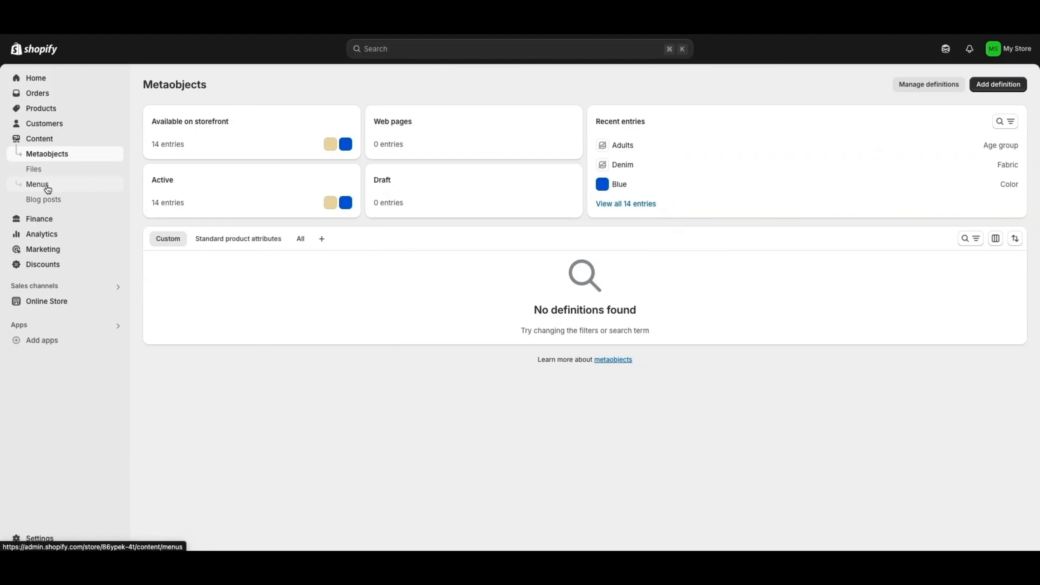
{"action": "left_click", "coordinate": [46, 188]}
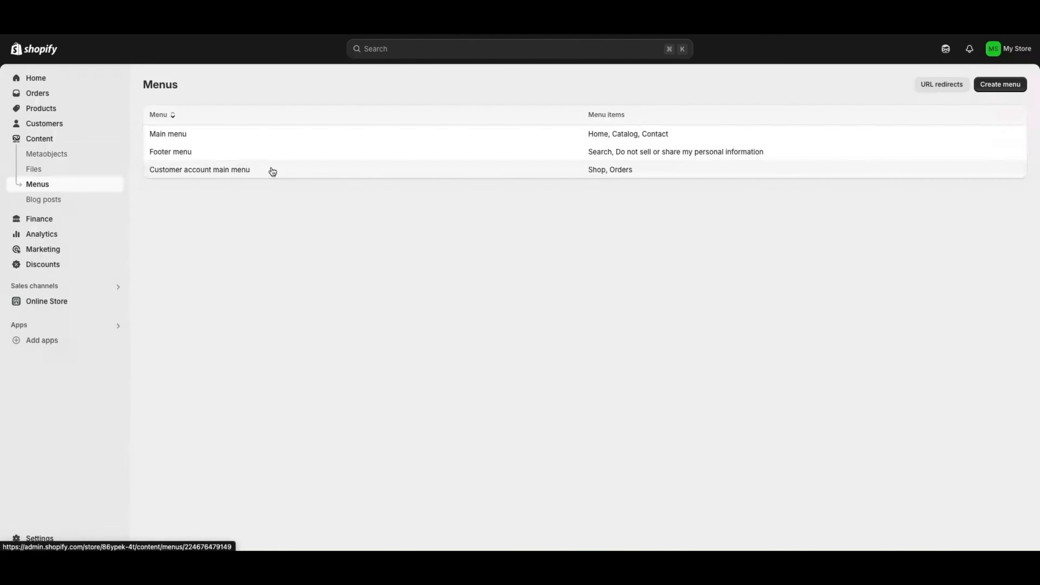
{"action": "left_click", "coordinate": [170, 139]}
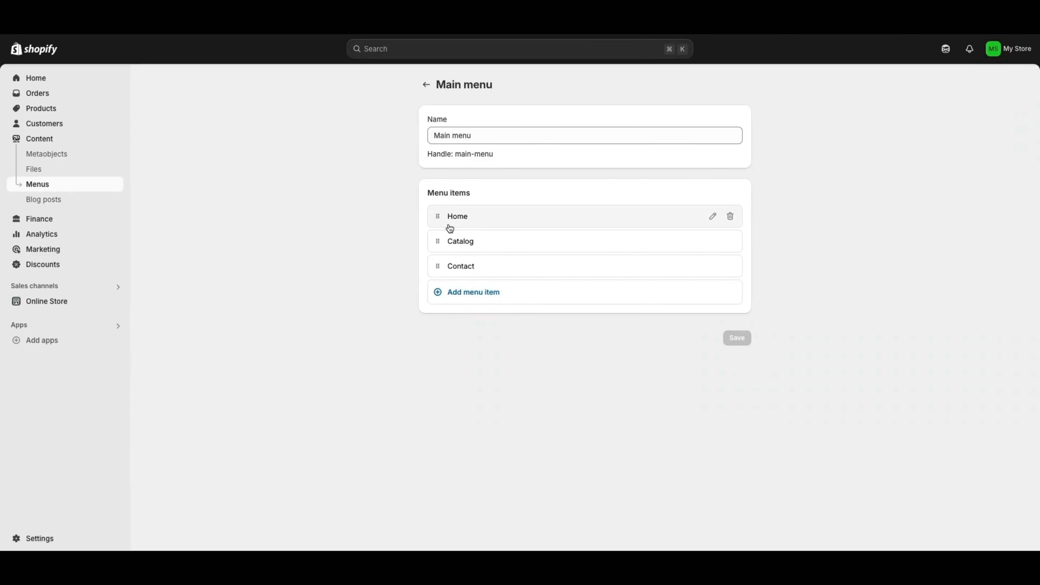
- Reorder the menu items to Catalog, Contact, Home, and check the Catalog item's label and link
{"action": "left_click_drag", "start_coordinate": [438, 241], "coordinate": [442, 216]}
{"action": "left_click_drag", "start_coordinate": [434, 267], "coordinate": [438, 245]}
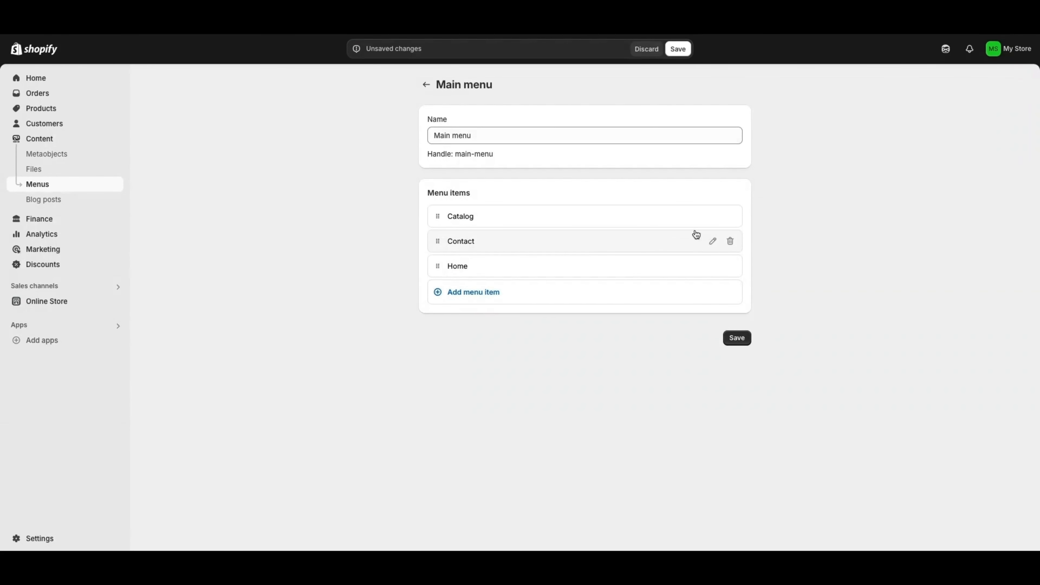
{"action": "left_click", "coordinate": [713, 216]}
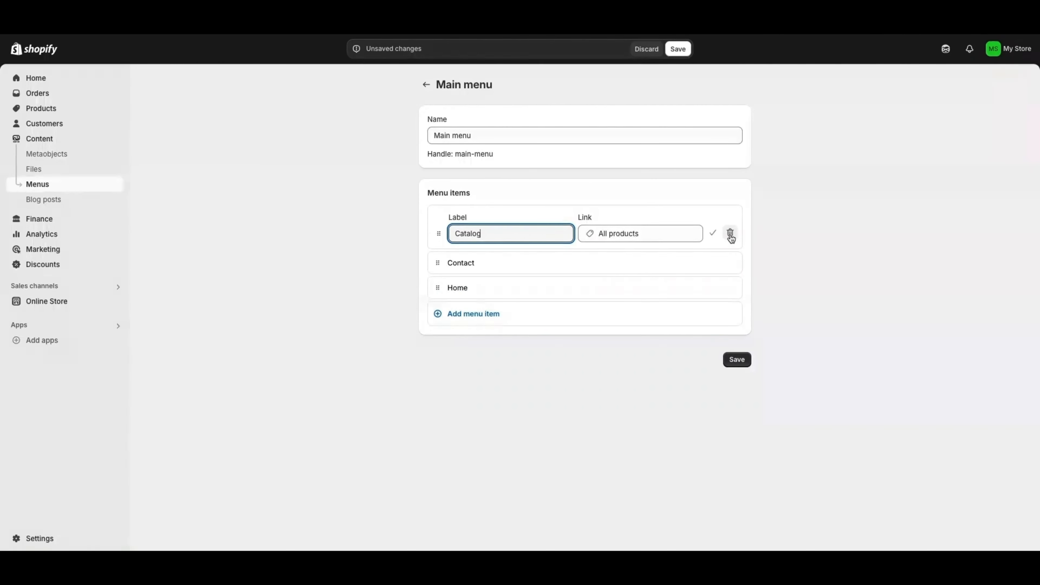
{"action": "left_click", "coordinate": [713, 234]}
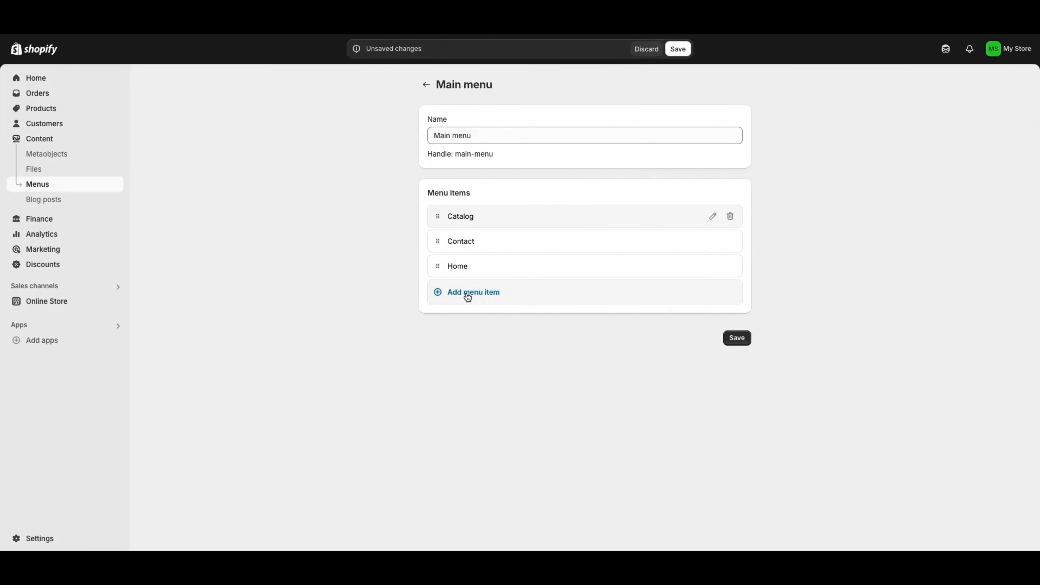
- Add a menu item labelled "Summer Sale" that links to the Summer Wear collection
{"action": "left_click", "coordinate": [467, 297]}
{"action": "type", "text": "Summer Sale"}
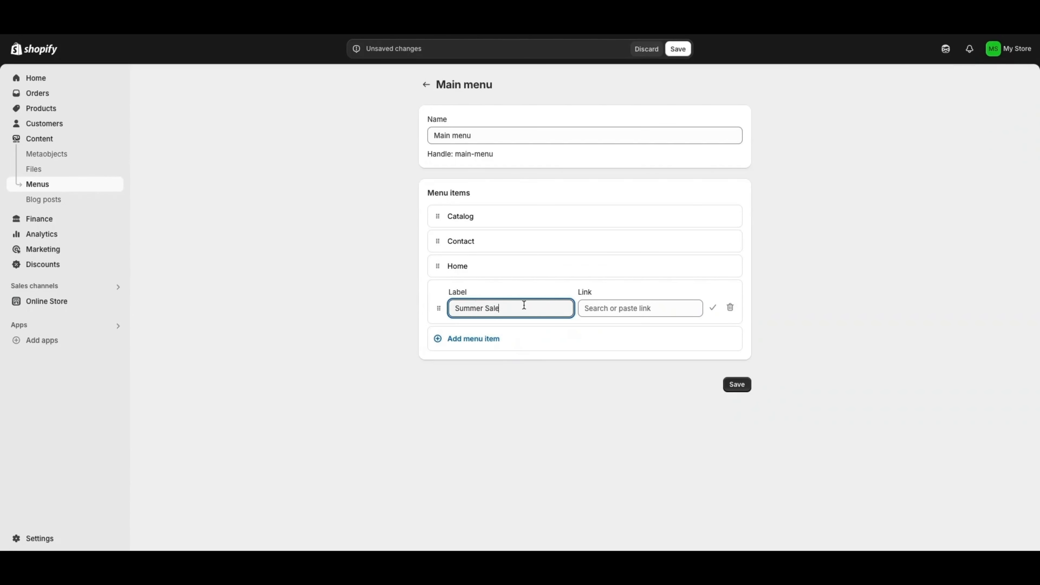
{"action": "left_click", "coordinate": [605, 309]}
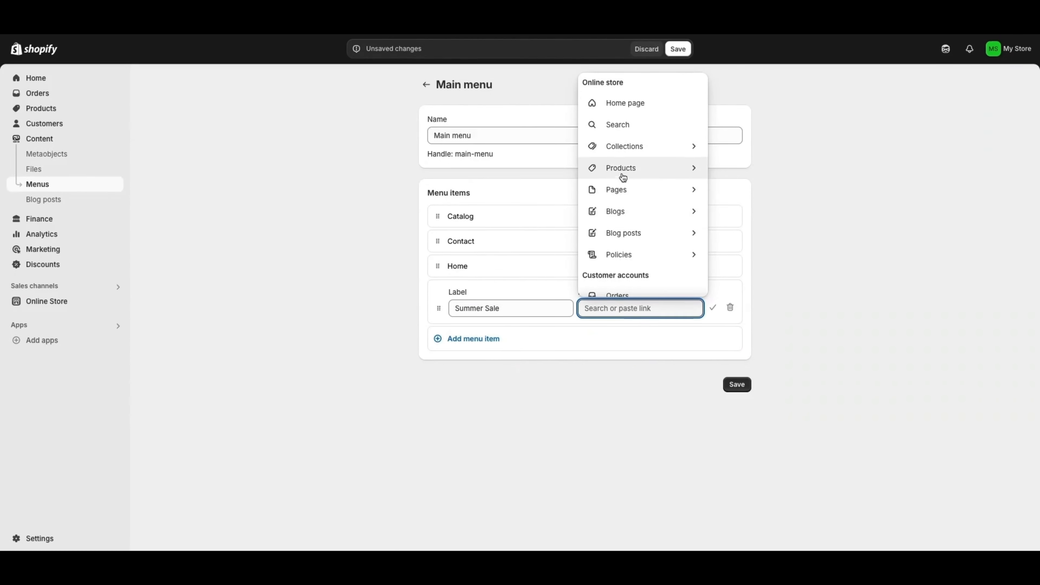
{"action": "left_click", "coordinate": [619, 146]}
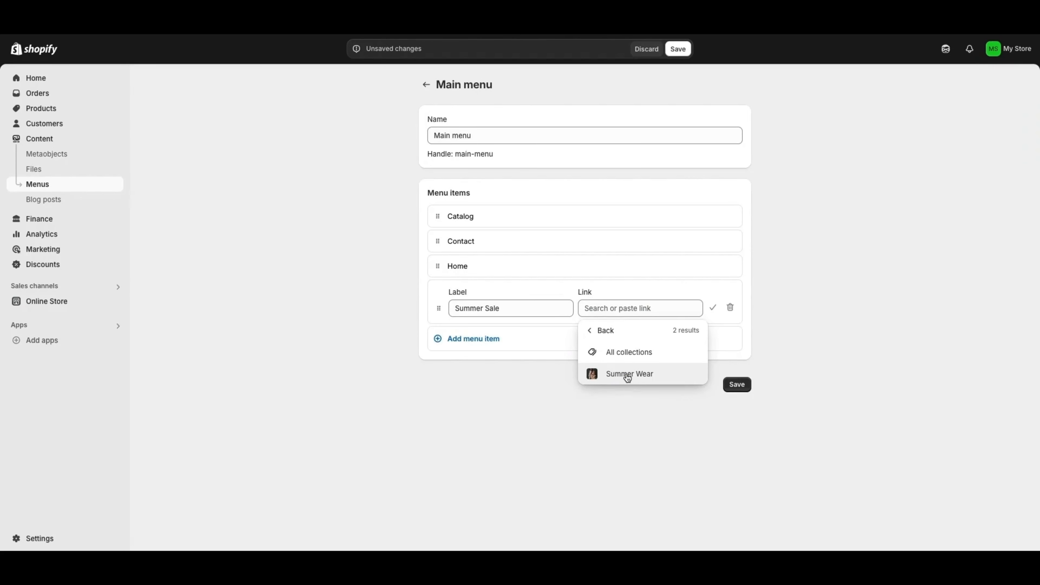
{"action": "left_click", "coordinate": [627, 376]}
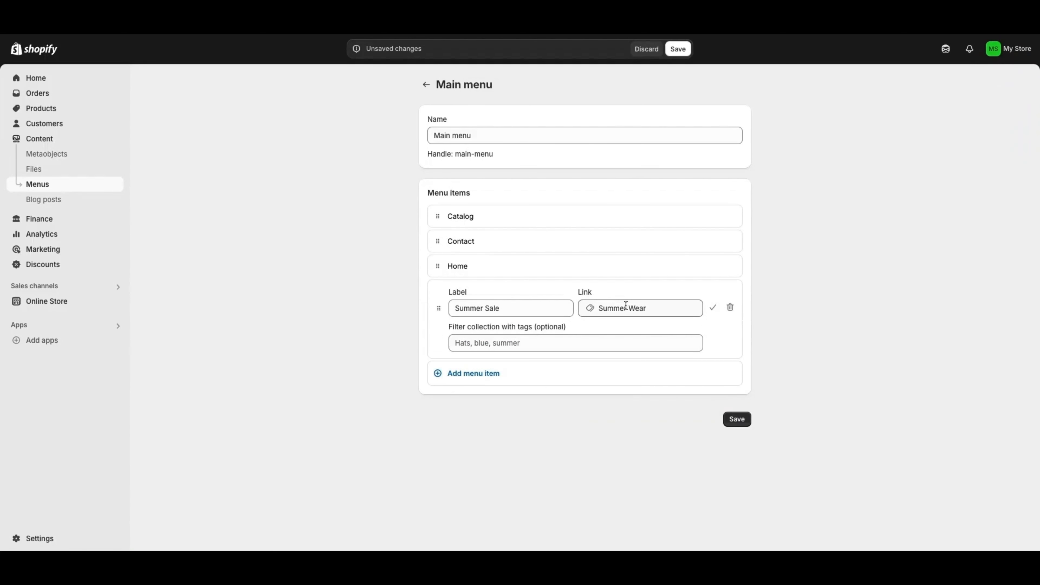
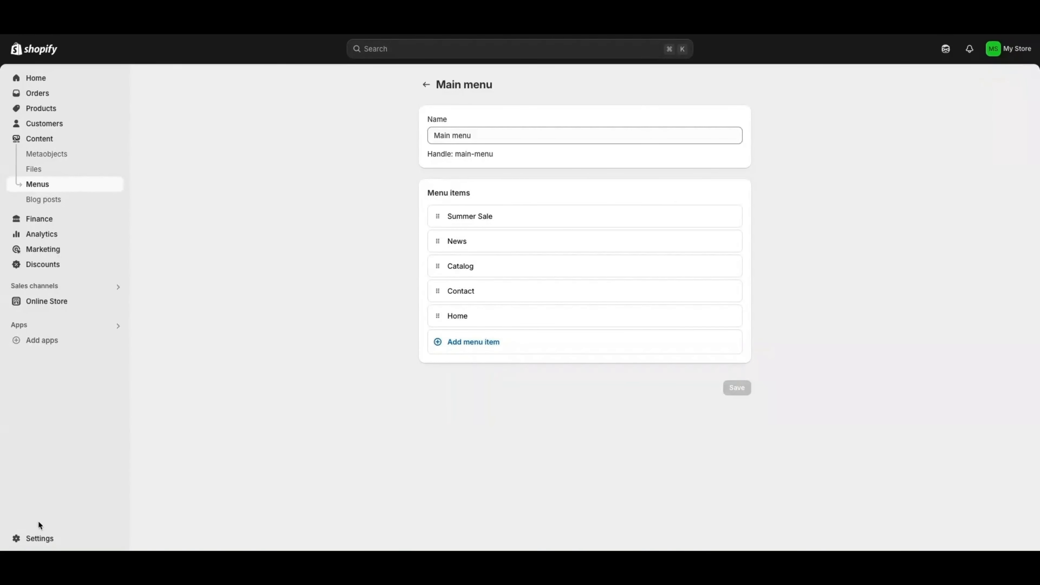
- Open the store's Payments settings, look over the third-party payment providers and return to the payments overview
{"action": "left_click", "coordinate": [37, 539]}
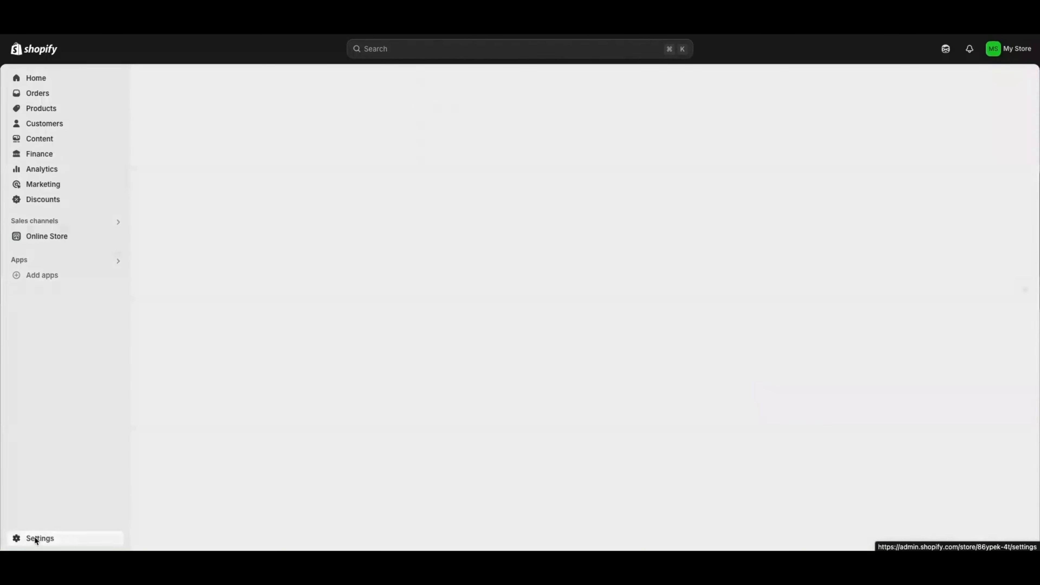
{"action": "left_click", "coordinate": [281, 207]}
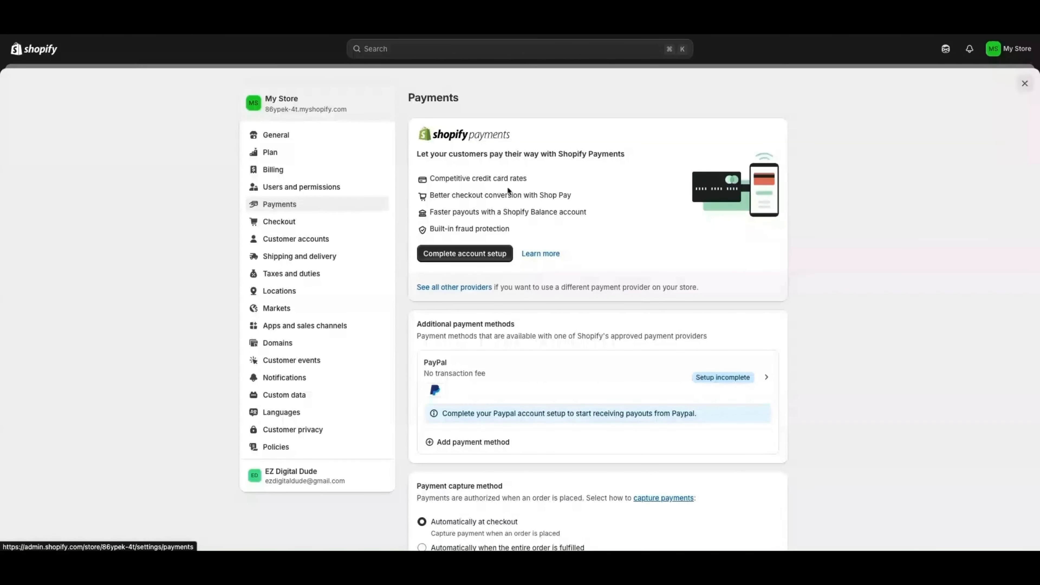
{"action": "scroll", "coordinate": [620, 223], "scroll_direction": "down", "scroll_amount": 1}
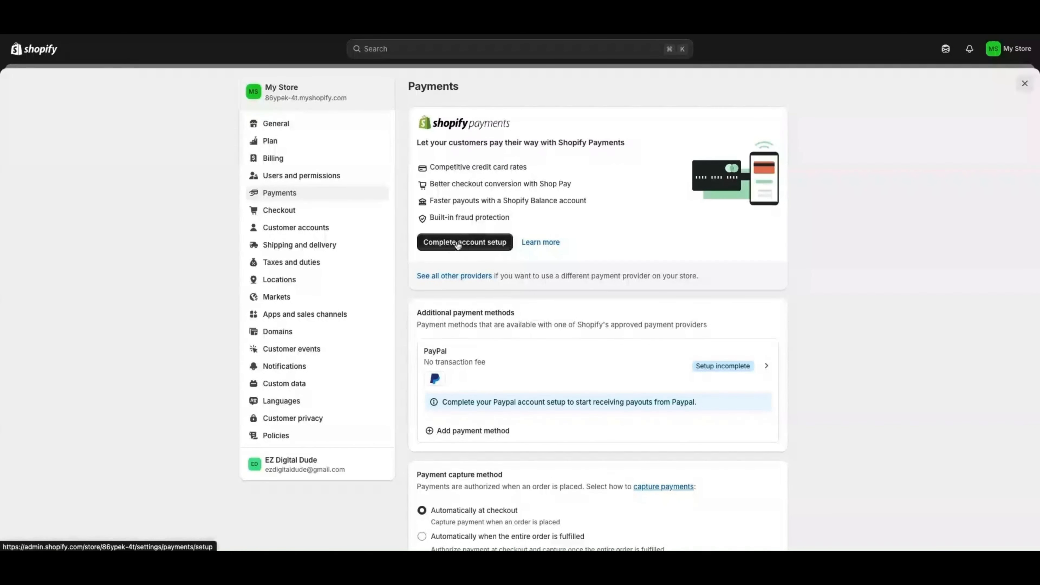
{"action": "scroll", "coordinate": [476, 362], "scroll_direction": "down", "scroll_amount": 2}
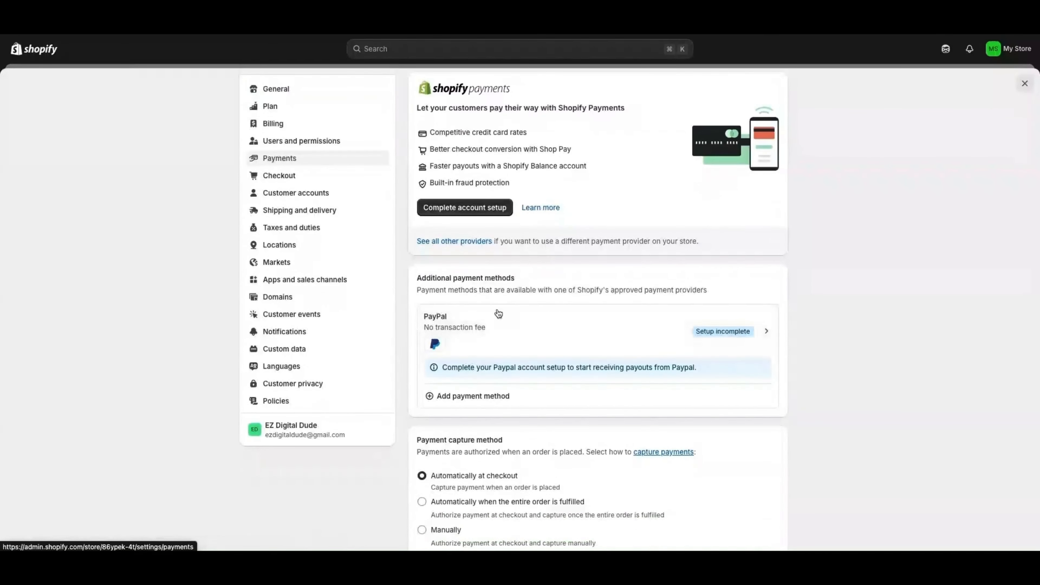
{"action": "left_click", "coordinate": [451, 243]}
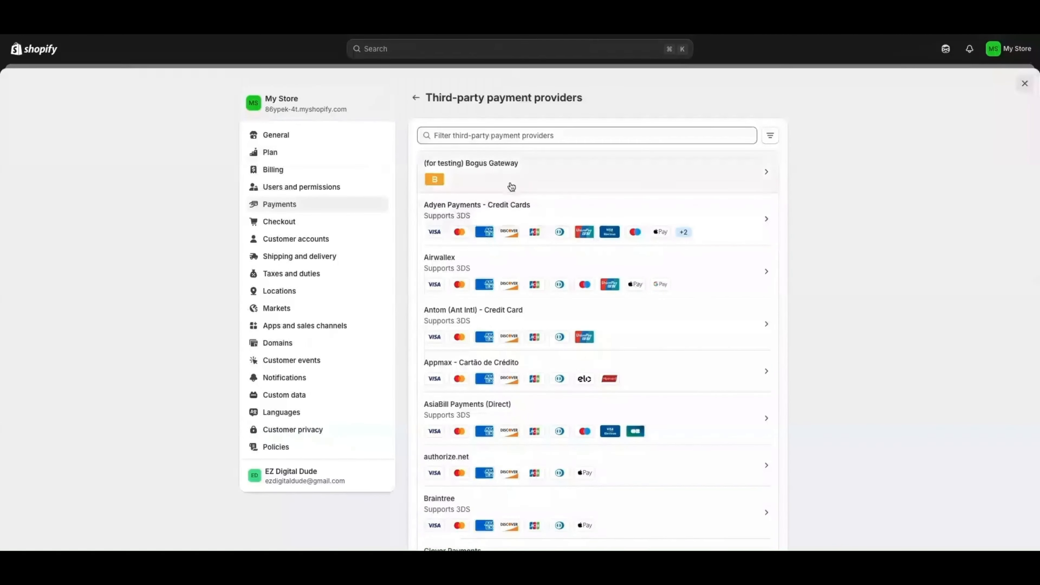
{"action": "key", "text": "alt+Left"}
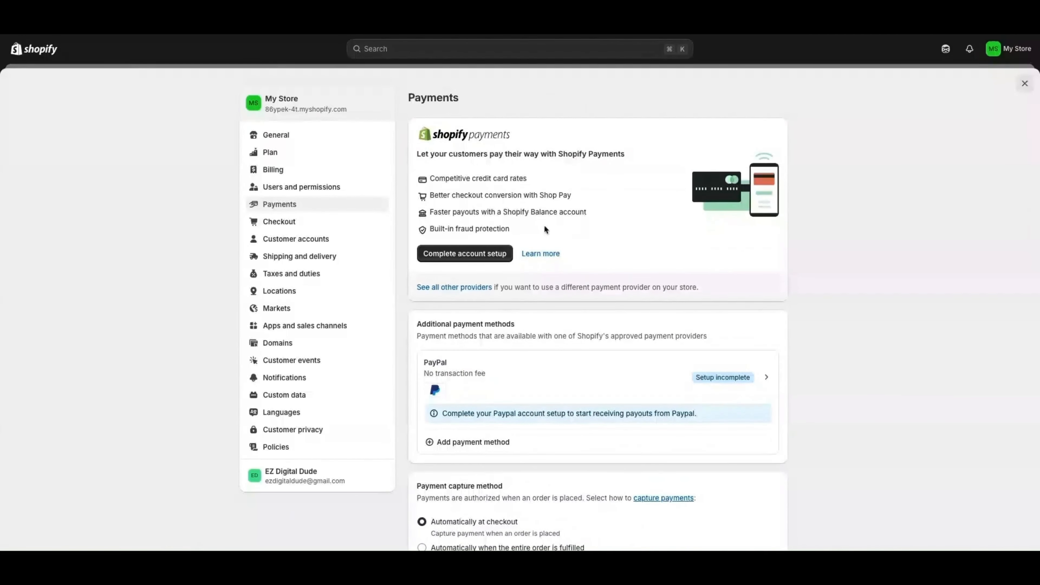
- Look through the payment settings, from additional payment methods and capture method to gift card expiration and Apple wallet passes
{"action": "scroll", "coordinate": [544, 229], "scroll_direction": "down", "scroll_amount": 3}
{"action": "scroll", "coordinate": [532, 337], "scroll_direction": "down", "scroll_amount": 3}
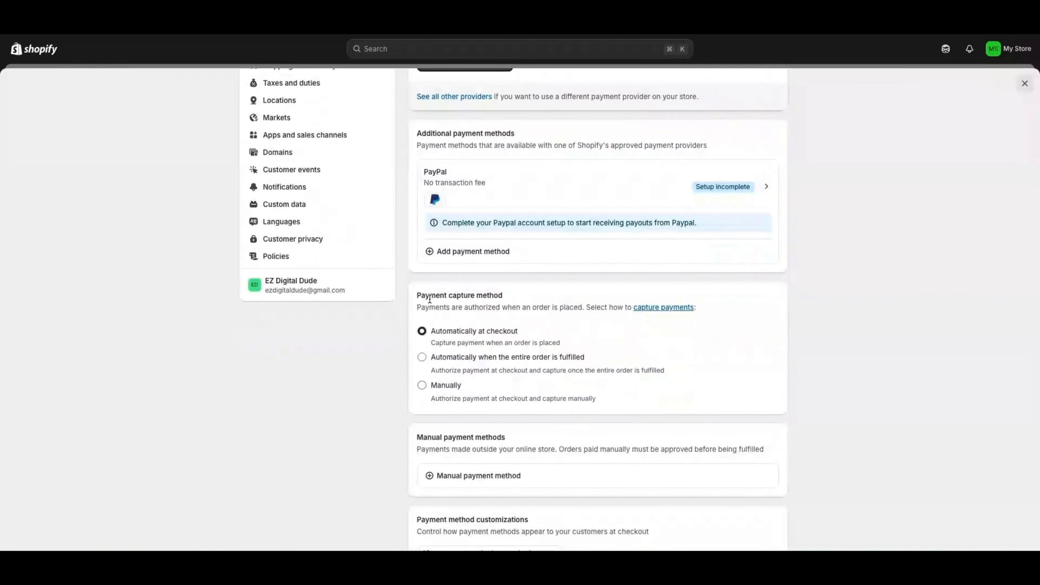
{"action": "scroll", "coordinate": [451, 310], "scroll_direction": "down", "scroll_amount": 2}
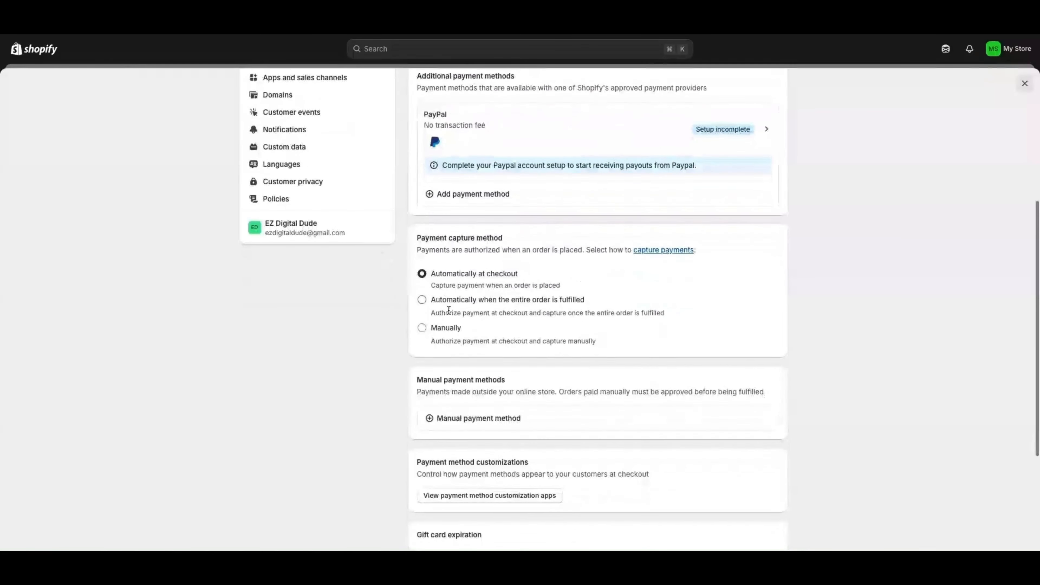
{"action": "scroll", "coordinate": [512, 368], "scroll_direction": "down", "scroll_amount": 1}
{"action": "scroll", "coordinate": [505, 377], "scroll_direction": "down", "scroll_amount": 2}
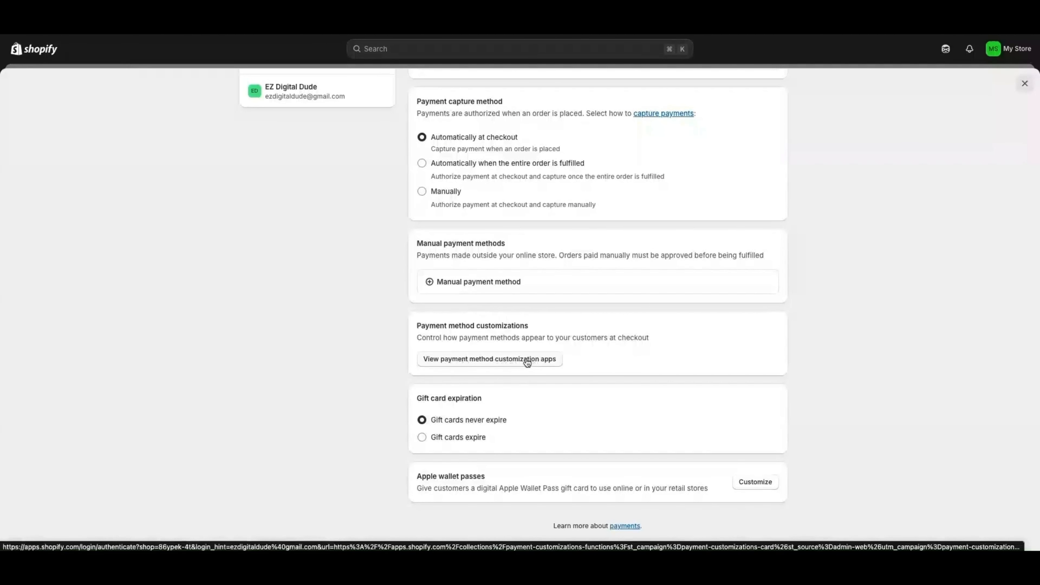
{"action": "scroll", "coordinate": [458, 405], "scroll_direction": "down", "scroll_amount": 1}
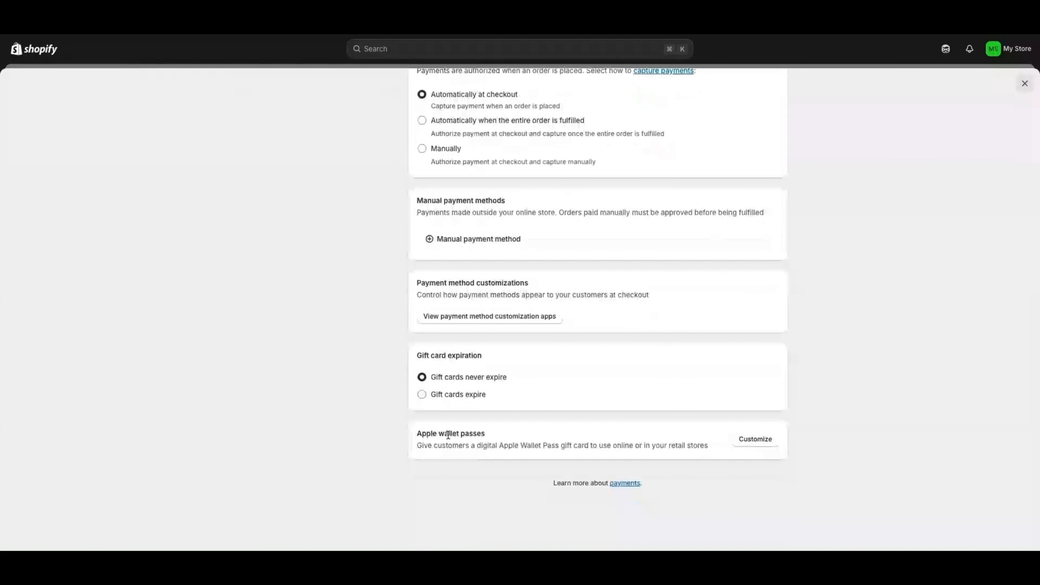
- Create a custom shipping profile named "Domestic Local- Flat Rate" and add the products Boys Pants, Girls Dress and Ladies Jean Shorts
{"action": "scroll", "coordinate": [773, 408], "scroll_direction": "up", "scroll_amount": 10}
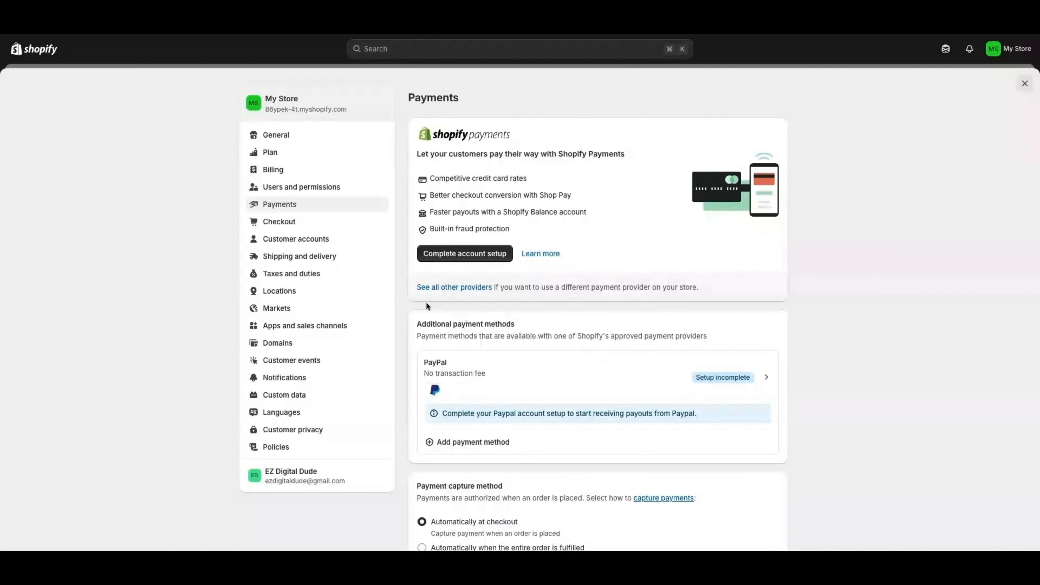
{"action": "left_click", "coordinate": [299, 262]}
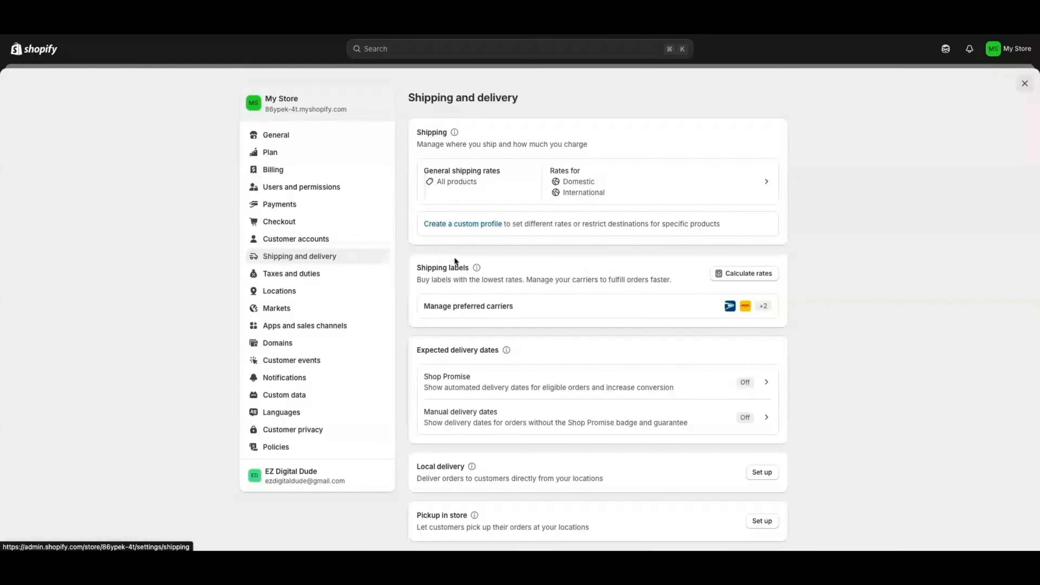
{"action": "left_click", "coordinate": [456, 225]}
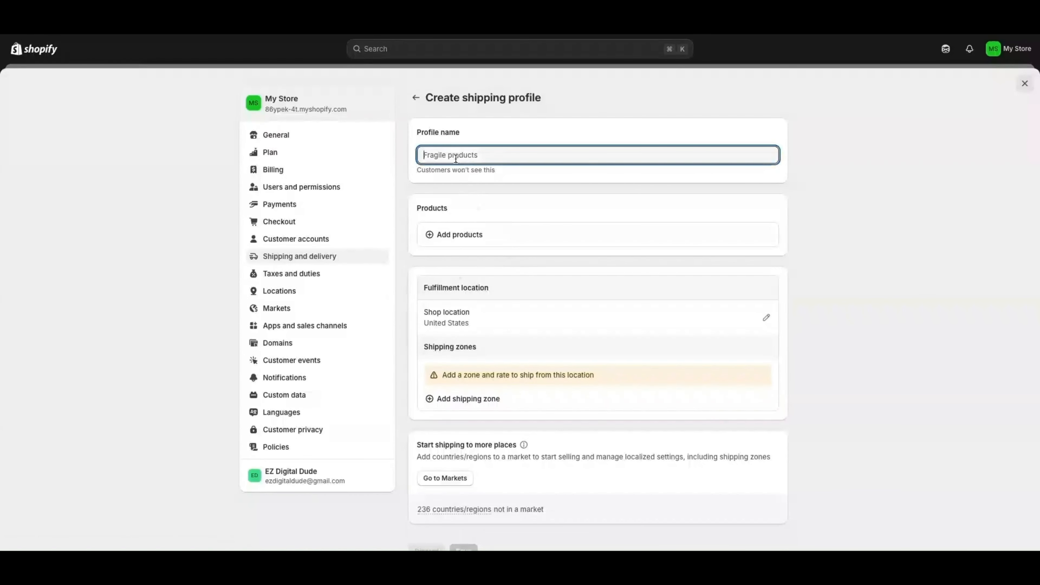
{"action": "type", "text": "Domestic Local Pick Ups"}
{"action": "left_click", "coordinate": [472, 237]}
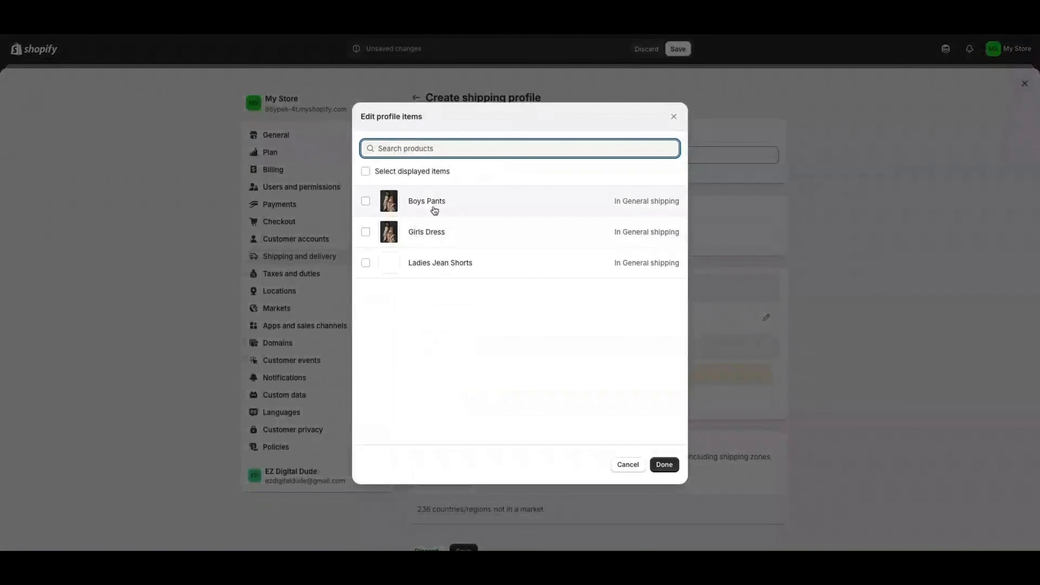
{"action": "left_click", "coordinate": [365, 200]}
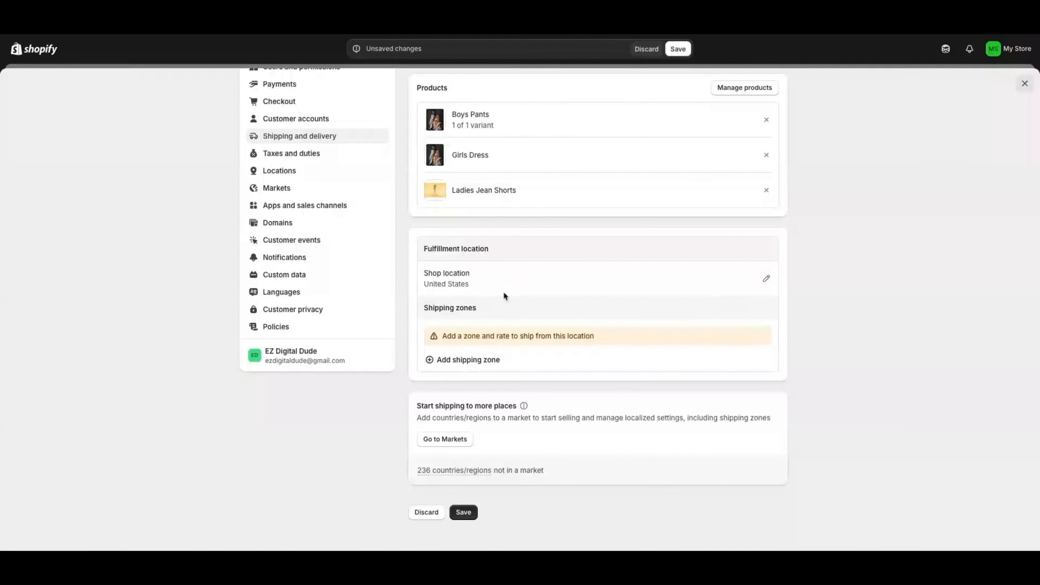
- Add a shipping zone named North America that covers the United States to the shipping profile
{"action": "left_click", "coordinate": [455, 361]}
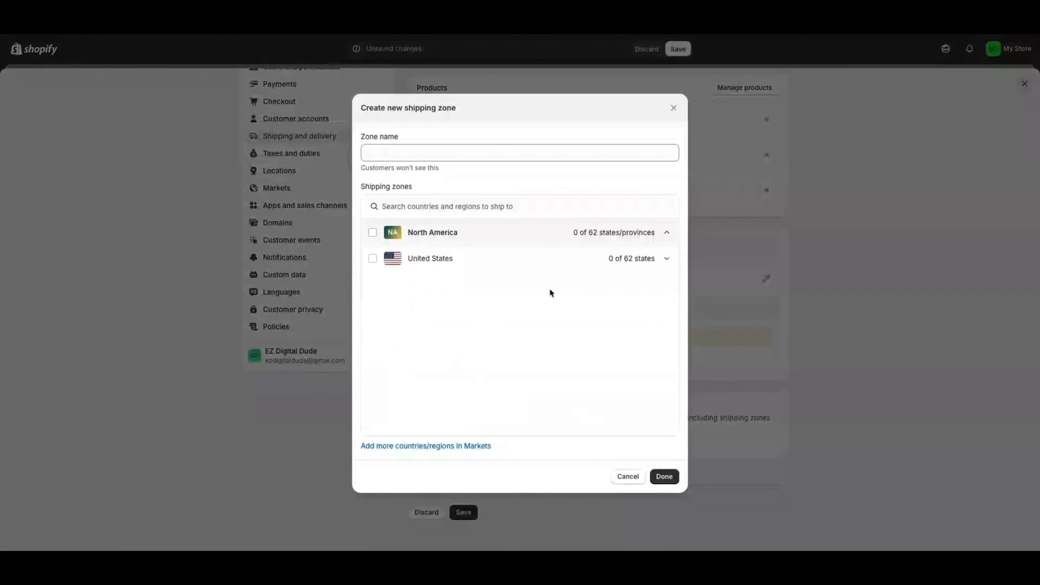
{"action": "left_click", "coordinate": [373, 233]}
{"action": "left_click", "coordinate": [663, 476]}
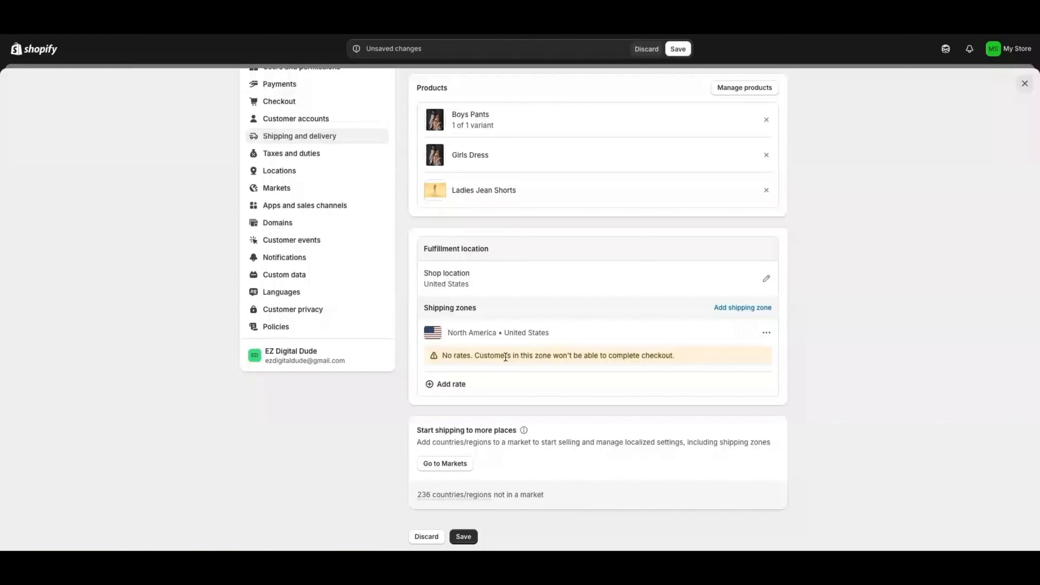
- Add a free Standard (3 to 4 business days) flat rate to the North America zone, with conditional pricing based on order price
{"action": "scroll", "coordinate": [469, 342], "scroll_direction": "down", "scroll_amount": 1}
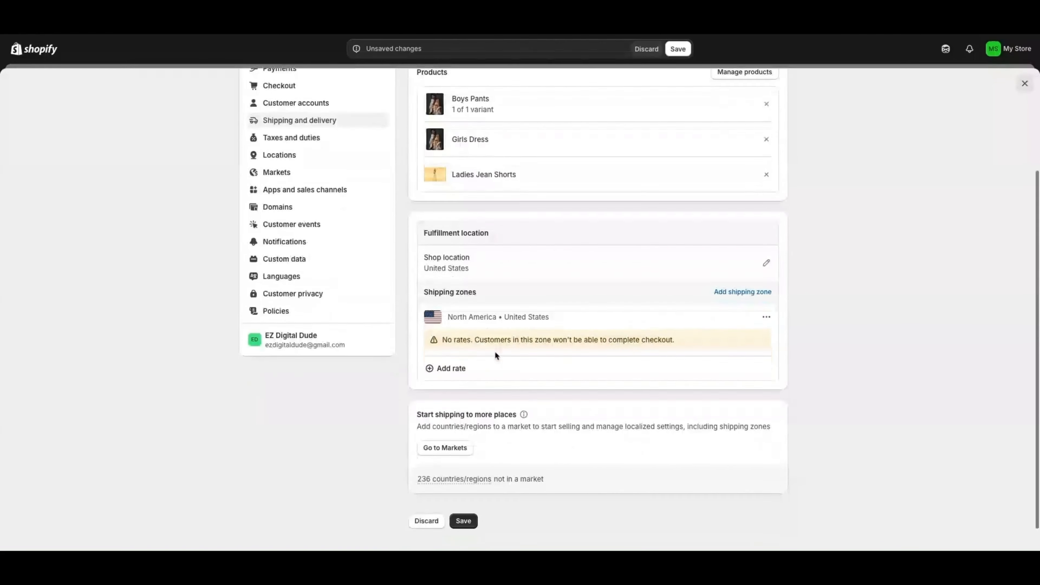
{"action": "left_click", "coordinate": [450, 366]}
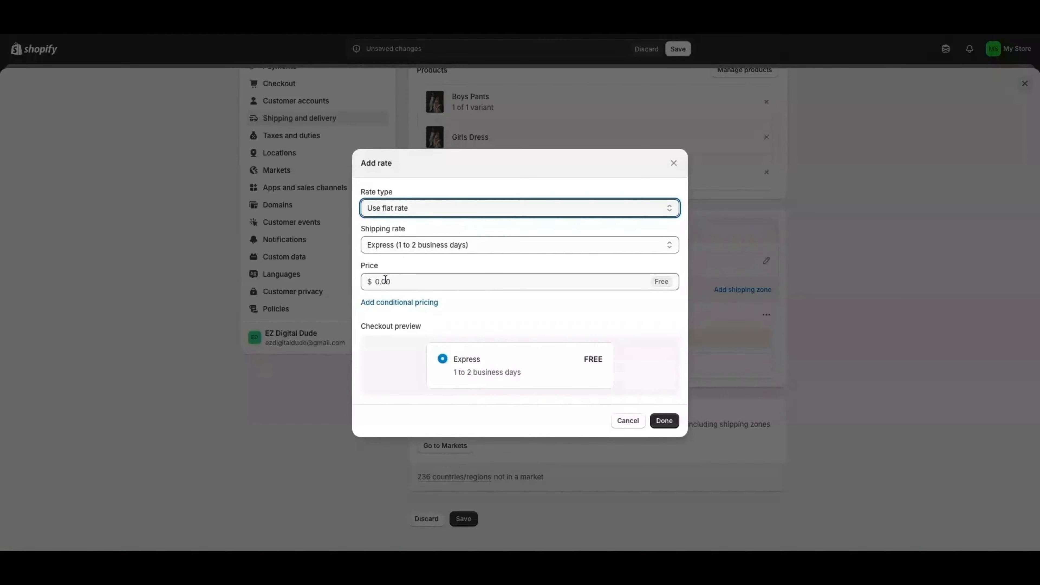
{"action": "left_click", "coordinate": [380, 247]}
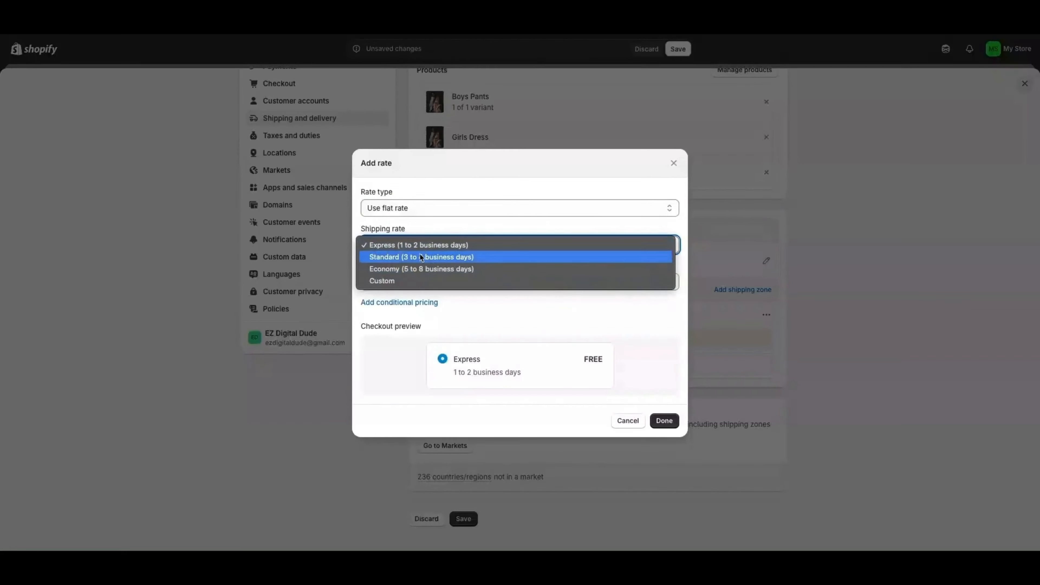
{"action": "left_click", "coordinate": [391, 257]}
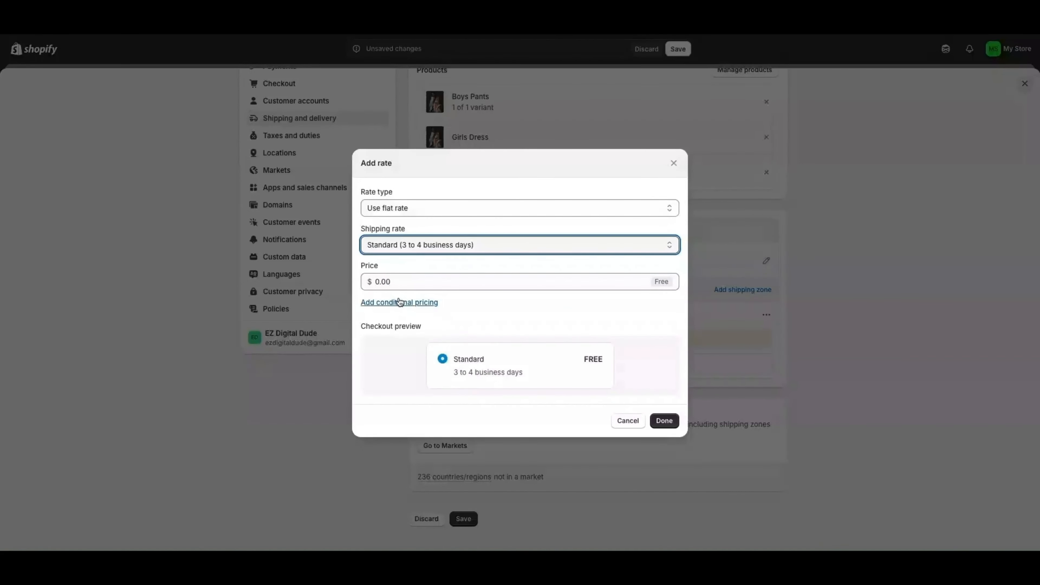
{"action": "left_click", "coordinate": [400, 303]}
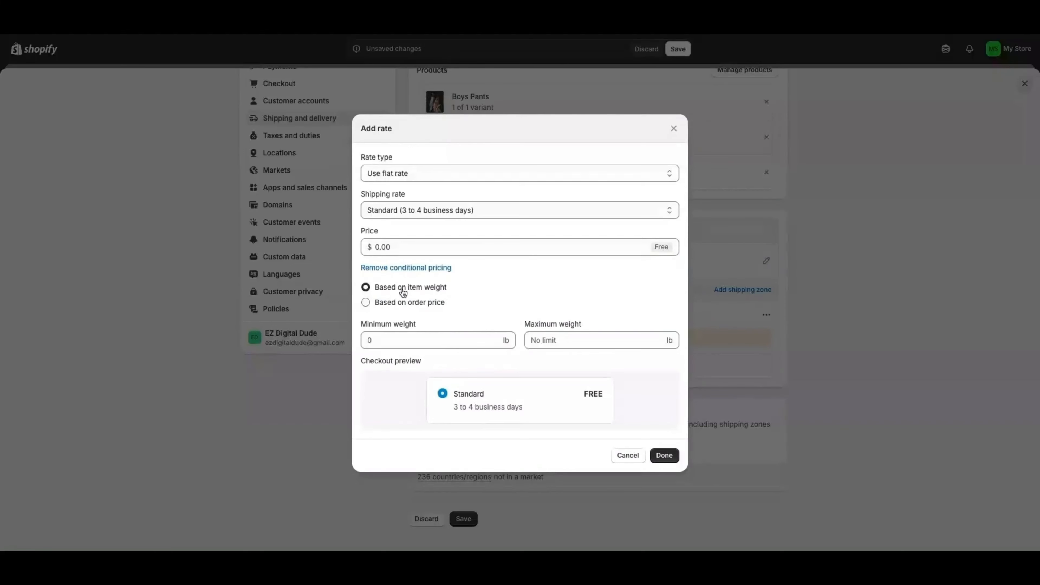
{"action": "left_click", "coordinate": [400, 303]}
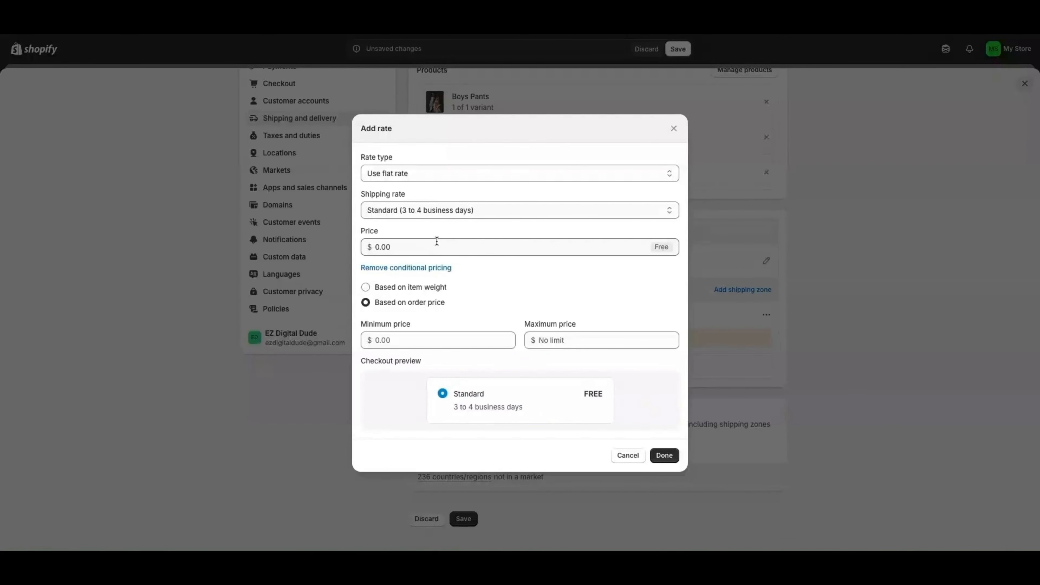
{"action": "left_click", "coordinate": [663, 455]}
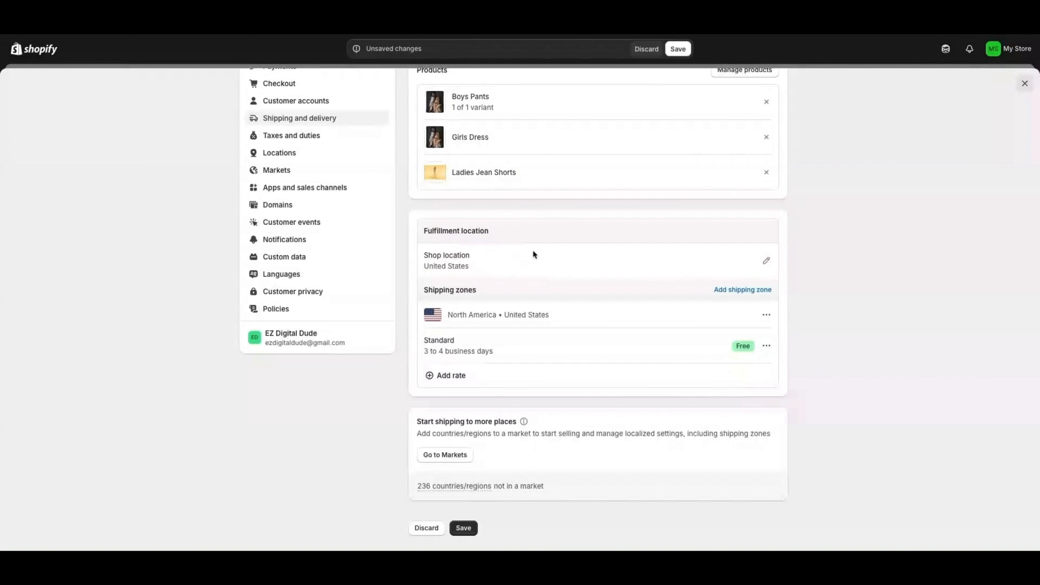
- Review the new shipping profile's products, zone and rate, and save the profile
{"action": "scroll", "coordinate": [620, 372], "scroll_direction": "down", "scroll_amount": 1}
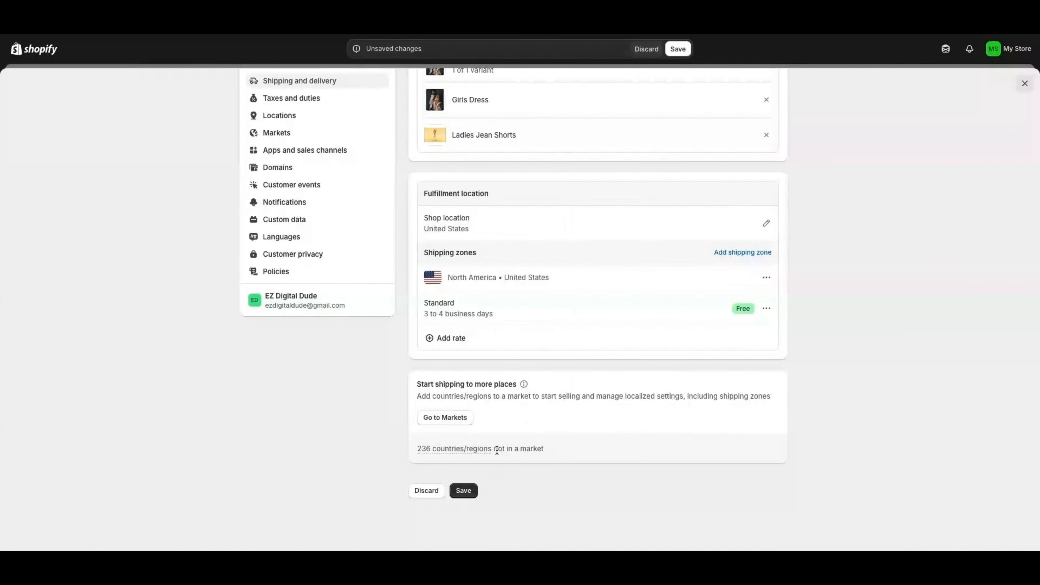
{"action": "scroll", "coordinate": [496, 450], "scroll_direction": "up", "scroll_amount": 4}
{"action": "scroll", "coordinate": [476, 333], "scroll_direction": "down", "scroll_amount": 5}
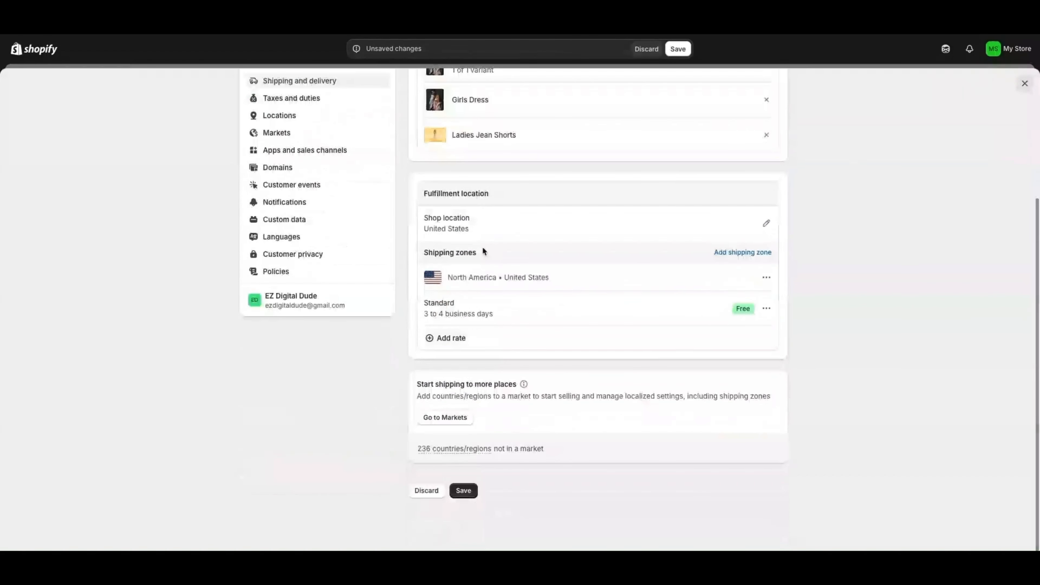
{"action": "left_click", "coordinate": [461, 491]}
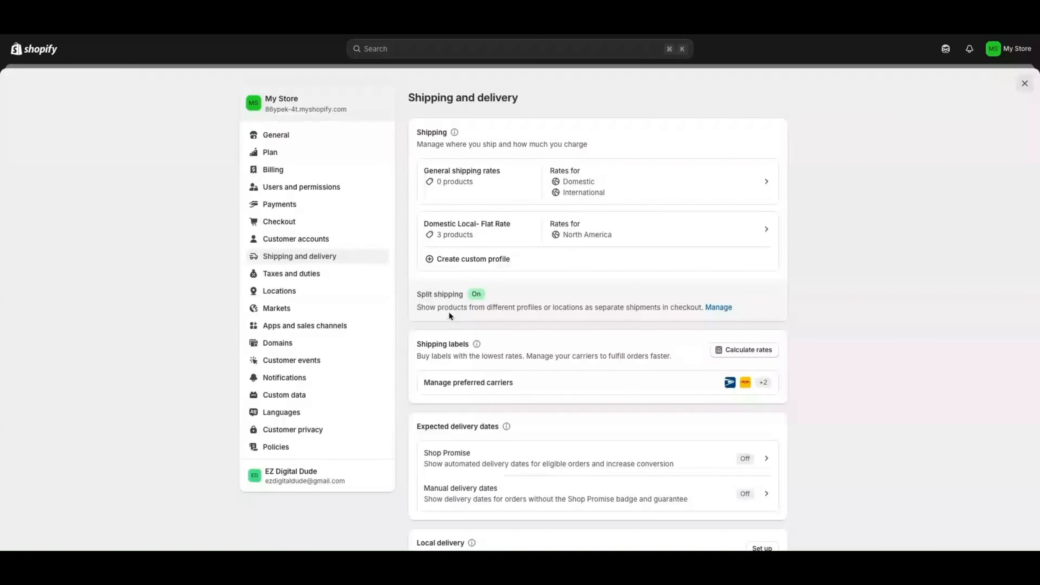
- Open the store's General settings and examine the profile and billing information forms without changing them
{"action": "left_click", "coordinate": [283, 139]}
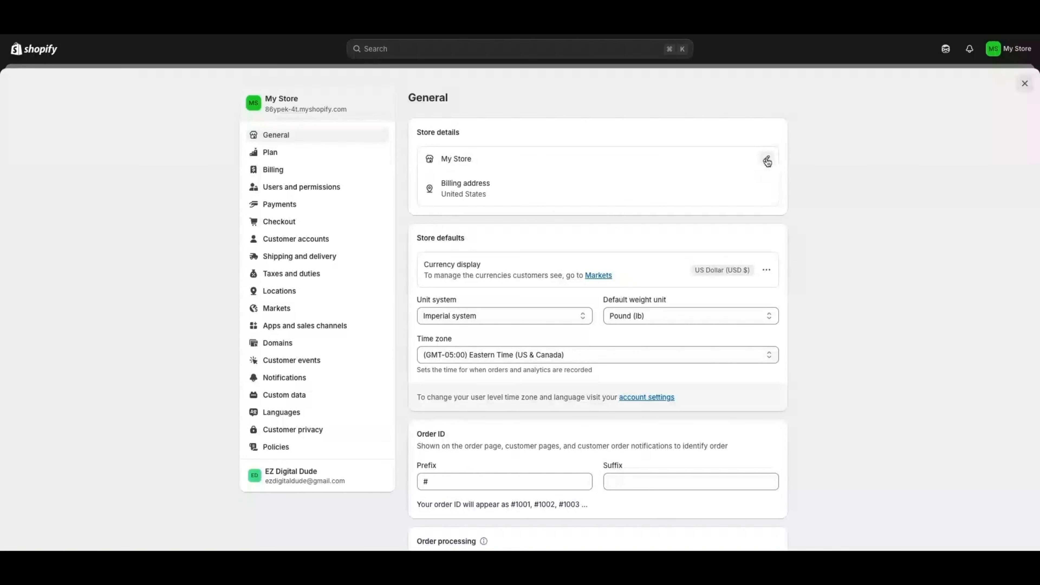
{"action": "left_click", "coordinate": [766, 157]}
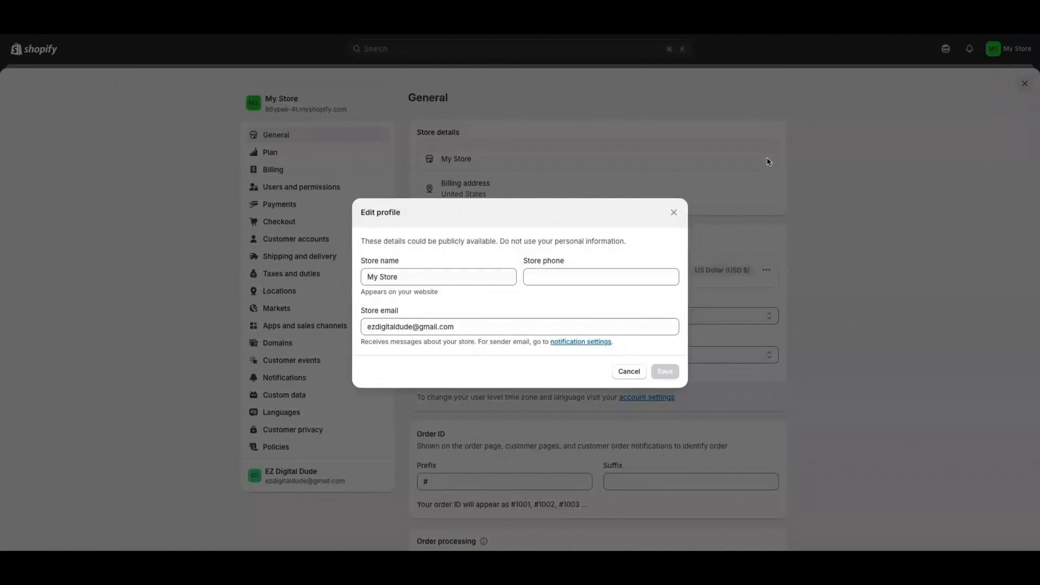
{"action": "left_click", "coordinate": [672, 215]}
{"action": "mouse_move", "coordinate": [630, 200]}
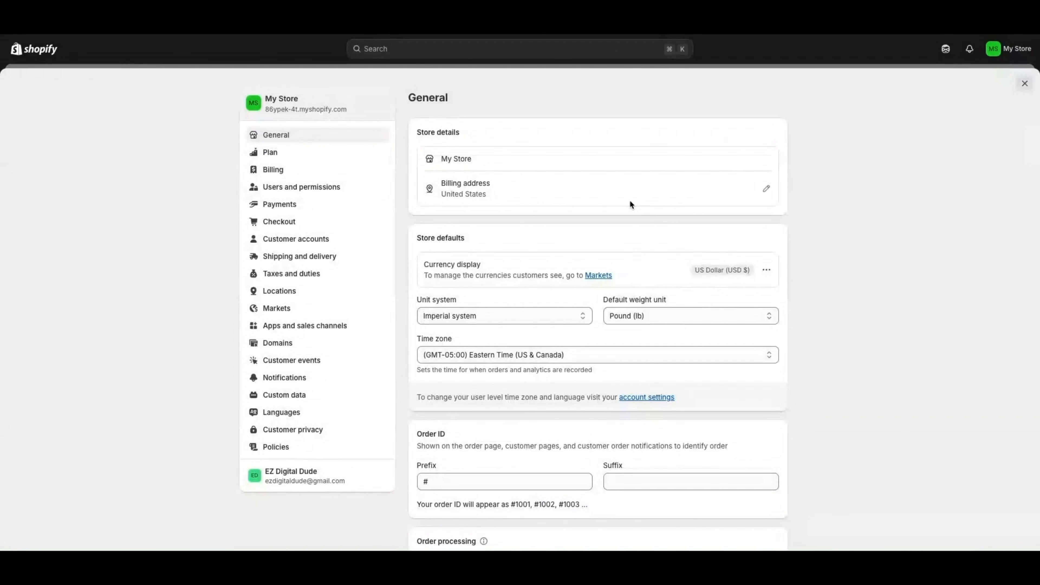
{"action": "left_click", "coordinate": [767, 191]}
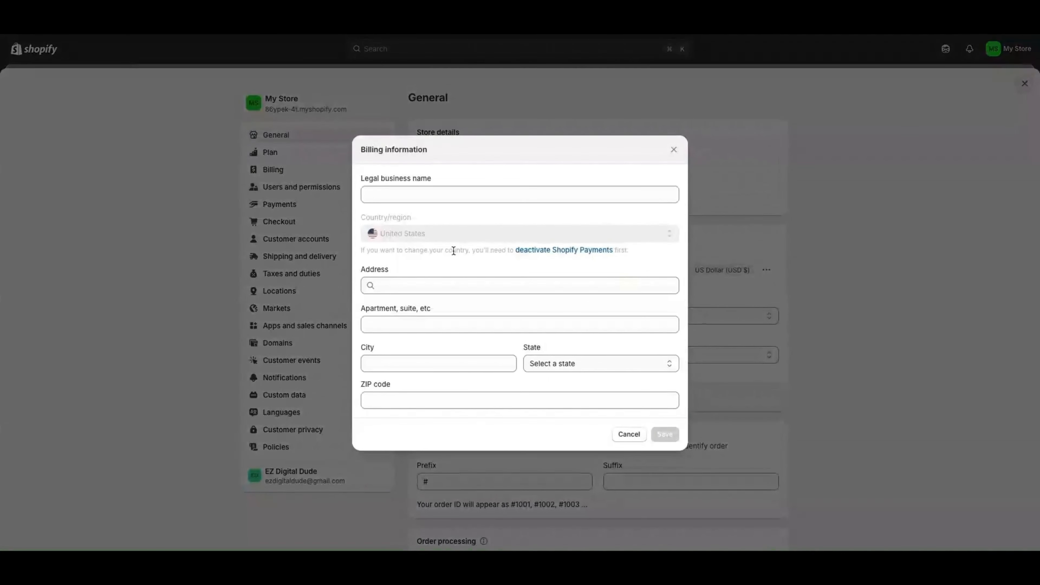
{"action": "left_click", "coordinate": [399, 195]}
{"action": "key", "text": "Escape"}
- Look through the General settings for store defaults, order ID format, order processing, brand assets and resources
{"action": "scroll", "coordinate": [687, 223], "scroll_direction": "down", "scroll_amount": 5}
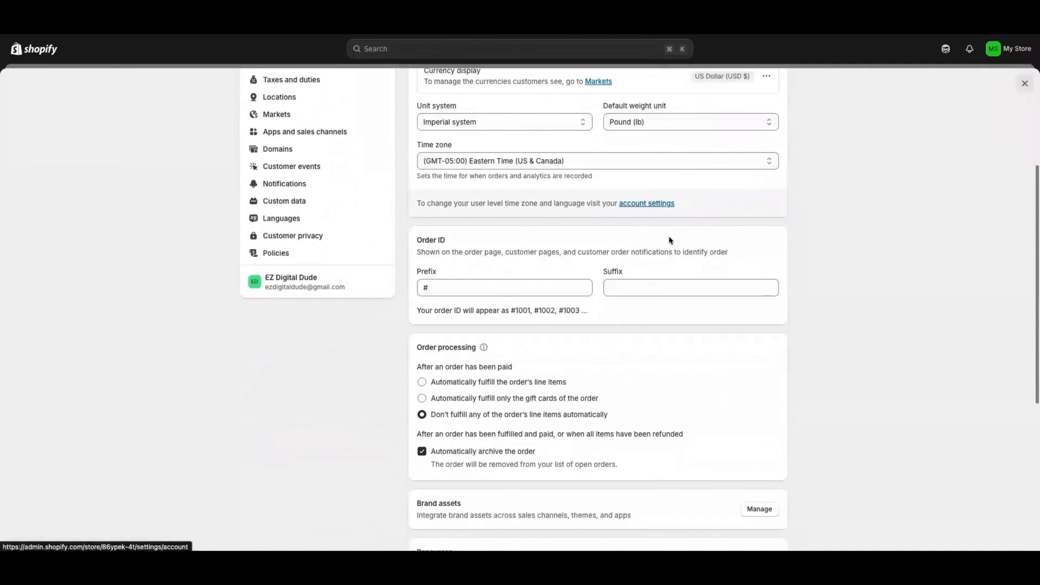
{"action": "scroll", "coordinate": [638, 251], "scroll_direction": "down", "scroll_amount": 1}
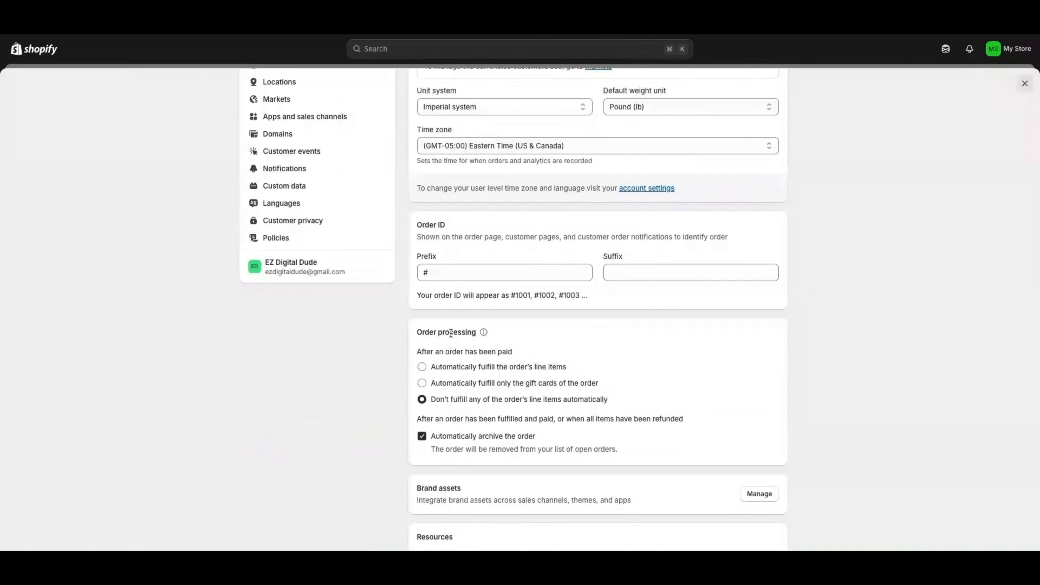
{"action": "scroll", "coordinate": [452, 436], "scroll_direction": "down", "scroll_amount": 1}
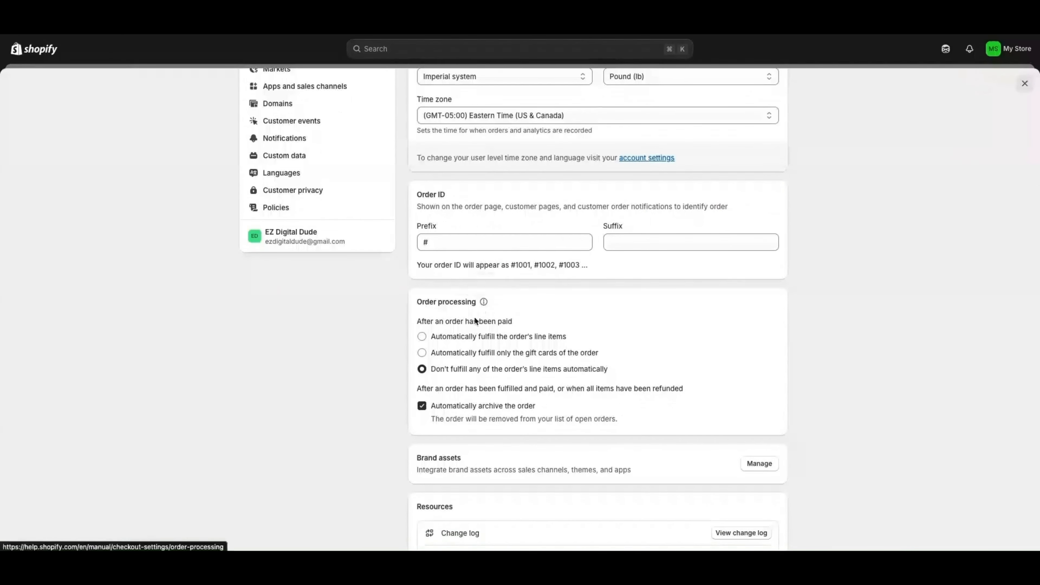
{"action": "scroll", "coordinate": [466, 349], "scroll_direction": "up", "scroll_amount": 2}
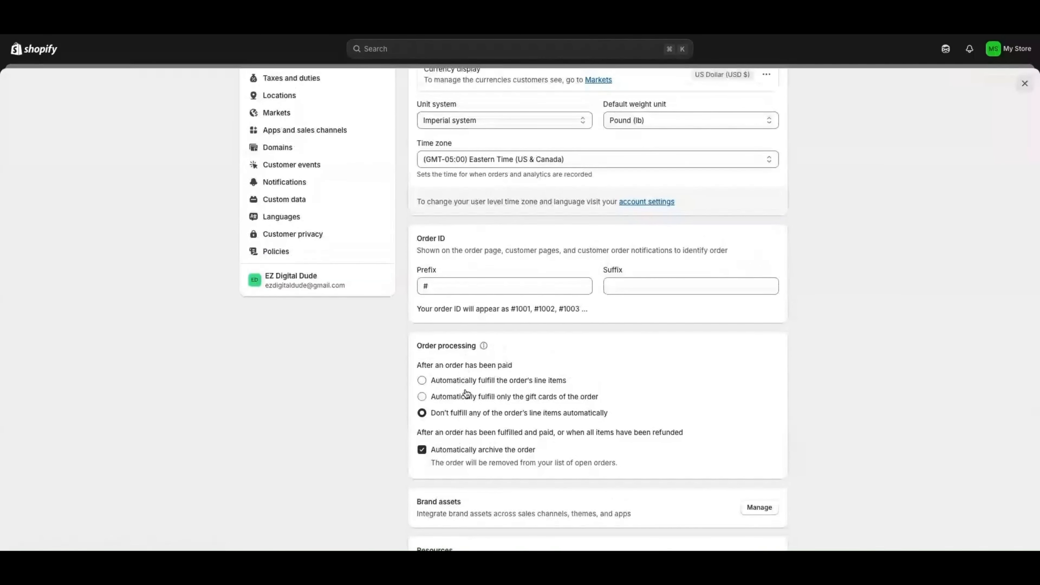
{"action": "scroll", "coordinate": [468, 395], "scroll_direction": "up", "scroll_amount": 4}
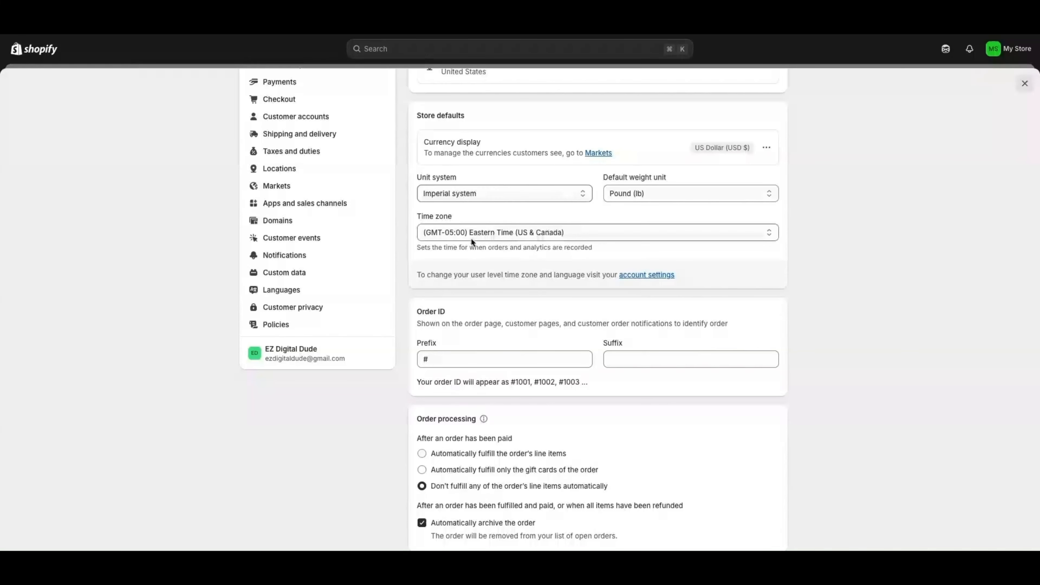
{"action": "scroll", "coordinate": [471, 240], "scroll_direction": "down", "scroll_amount": 5}
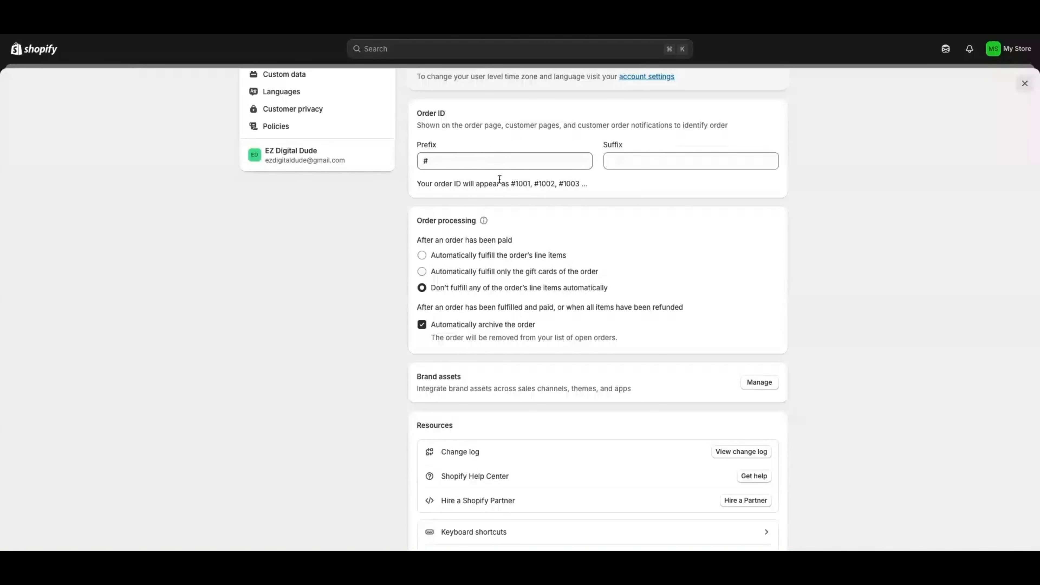
{"action": "scroll", "coordinate": [522, 288], "scroll_direction": "down", "scroll_amount": 3}
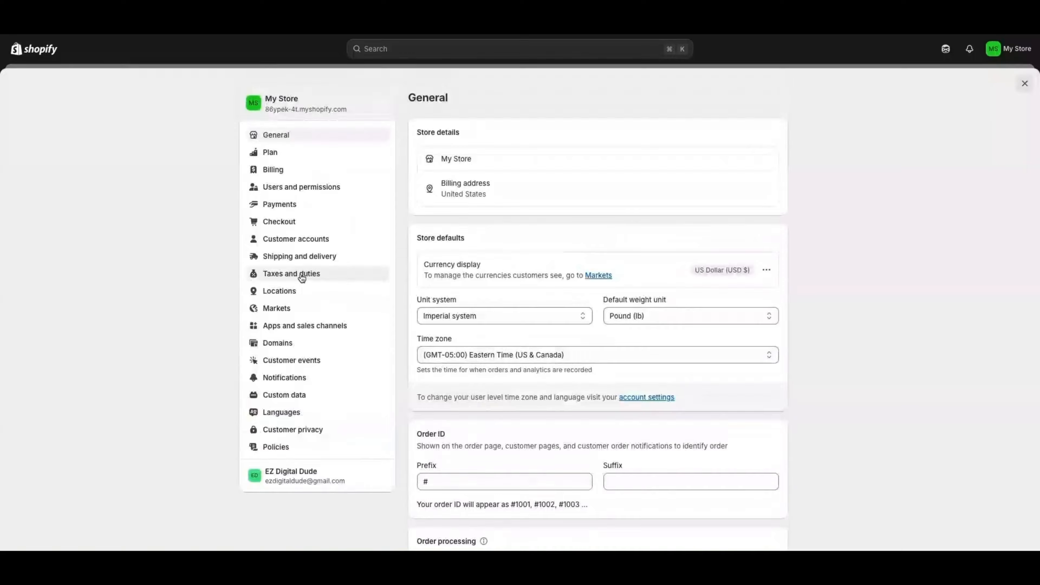
- Open the Taxes and duties settings and look through the regional settings, tax apps, duties and import taxes, and global settings
{"action": "left_click", "coordinate": [287, 280]}
{"action": "scroll", "coordinate": [740, 232], "scroll_direction": "down", "scroll_amount": 5}
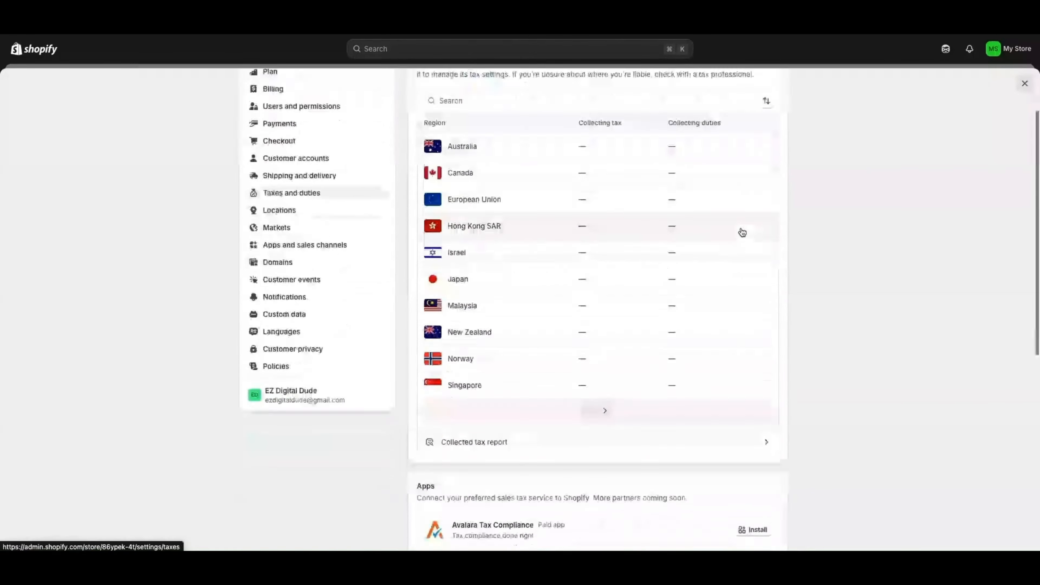
{"action": "scroll", "coordinate": [741, 233], "scroll_direction": "up", "scroll_amount": 2}
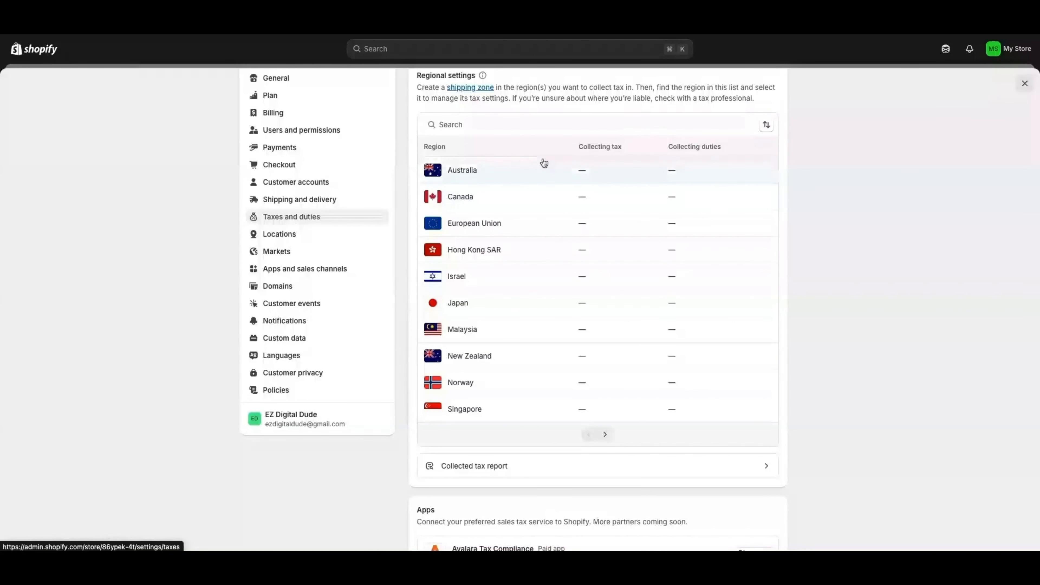
{"action": "scroll", "coordinate": [616, 176], "scroll_direction": "down", "scroll_amount": 1}
{"action": "scroll", "coordinate": [616, 175], "scroll_direction": "up", "scroll_amount": 3}
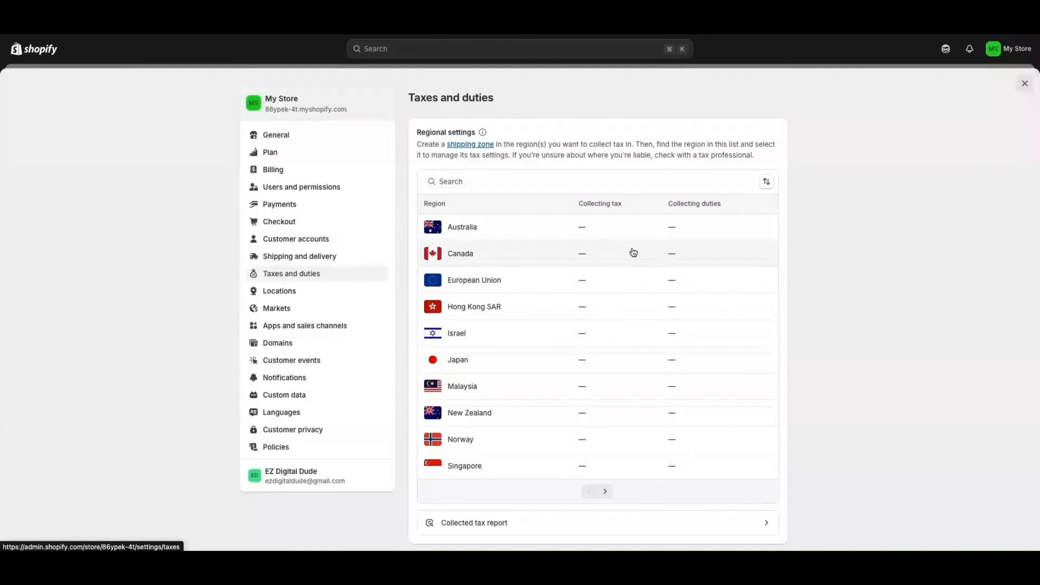
{"action": "scroll", "coordinate": [632, 252], "scroll_direction": "down", "scroll_amount": 1}
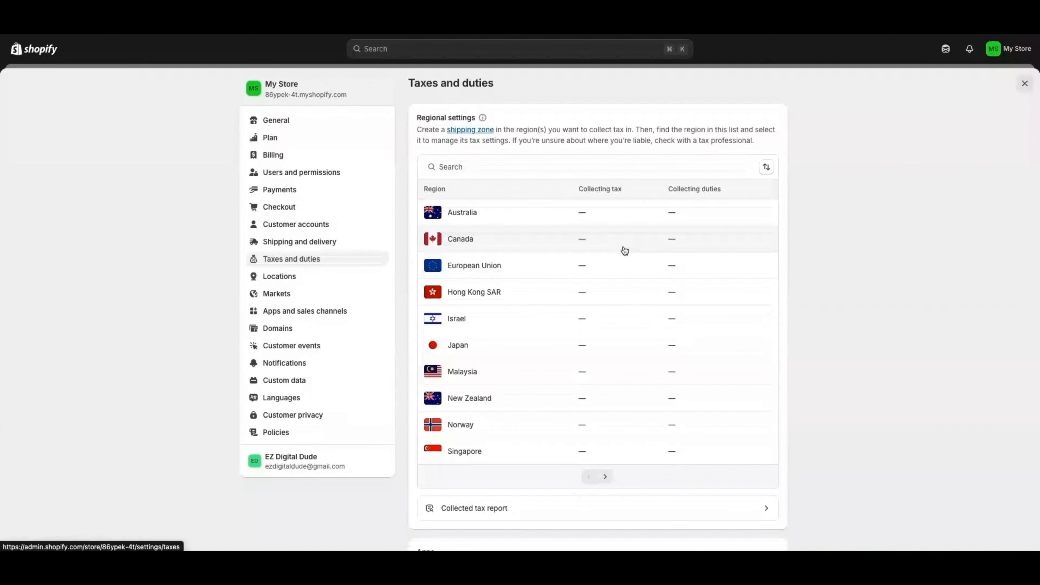
{"action": "scroll", "coordinate": [624, 251], "scroll_direction": "down", "scroll_amount": 1}
{"action": "scroll", "coordinate": [619, 250], "scroll_direction": "down", "scroll_amount": 1}
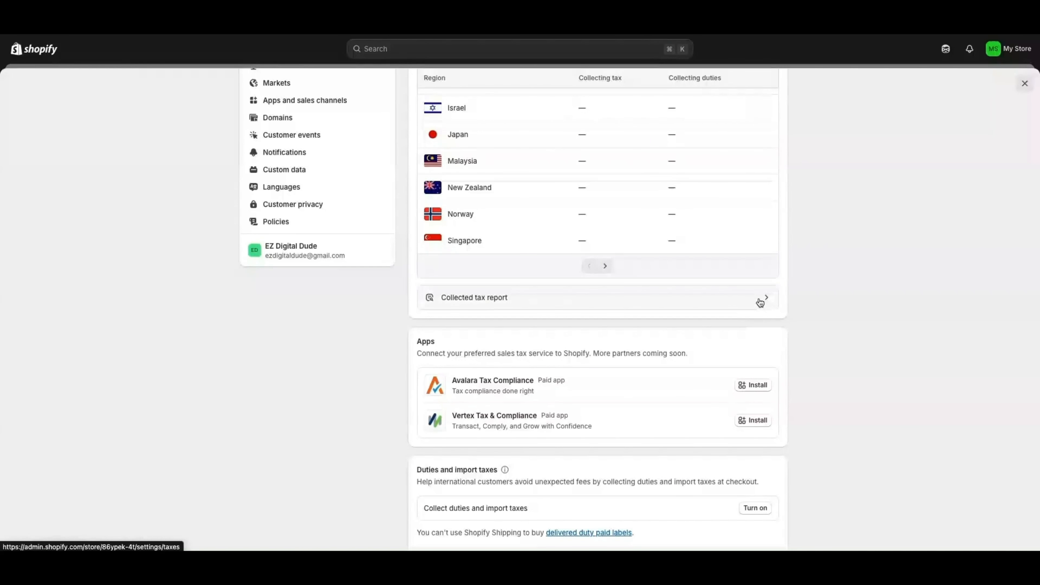
{"action": "scroll", "coordinate": [551, 311], "scroll_direction": "down", "scroll_amount": 1}
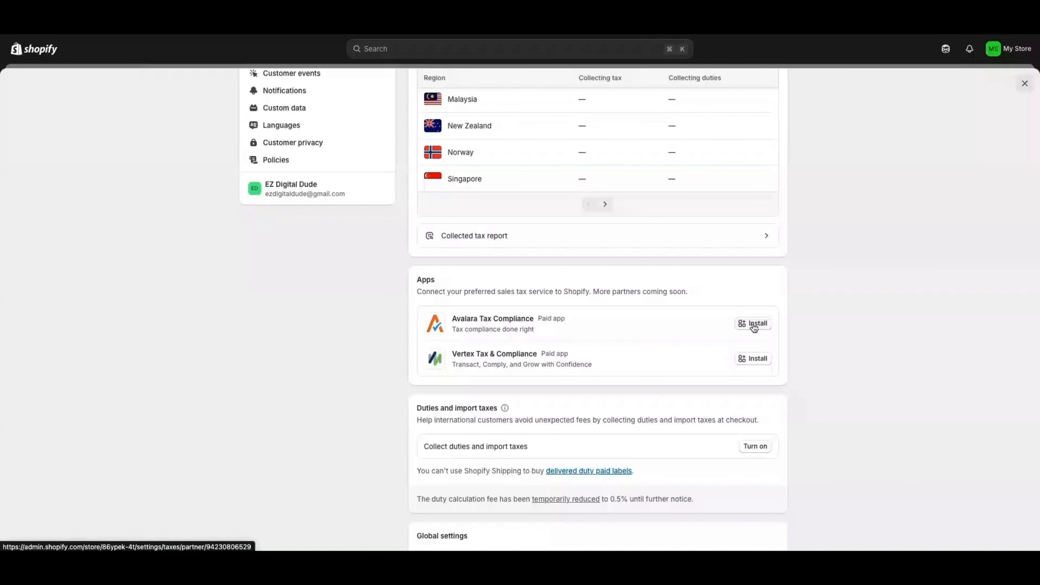
{"action": "scroll", "coordinate": [741, 331], "scroll_direction": "down", "scroll_amount": 2}
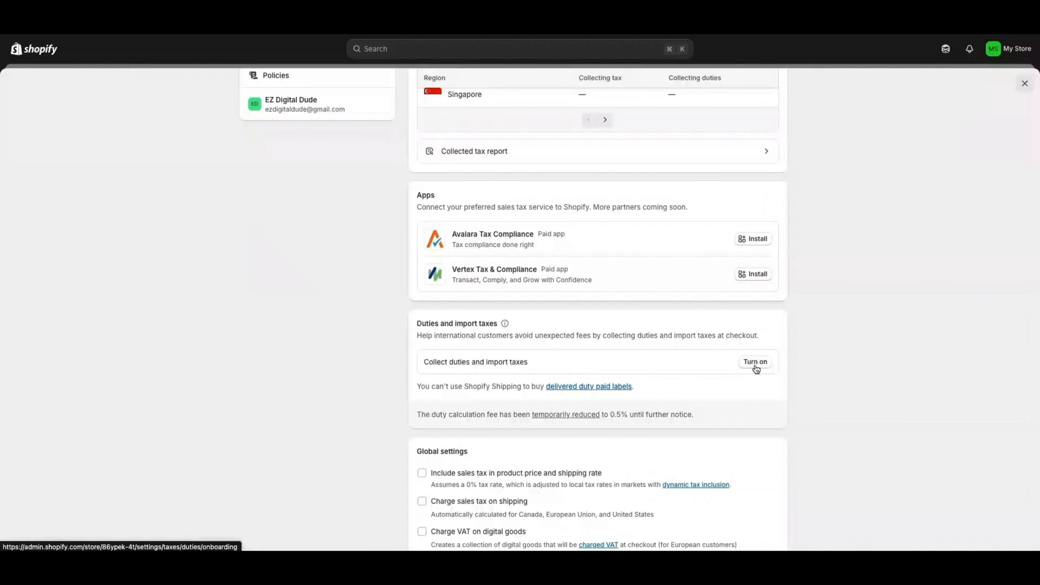
- Examine the duties and import taxes option, the global tax options and the available tax compliance apps
{"action": "scroll", "coordinate": [557, 362], "scroll_direction": "down", "scroll_amount": 2}
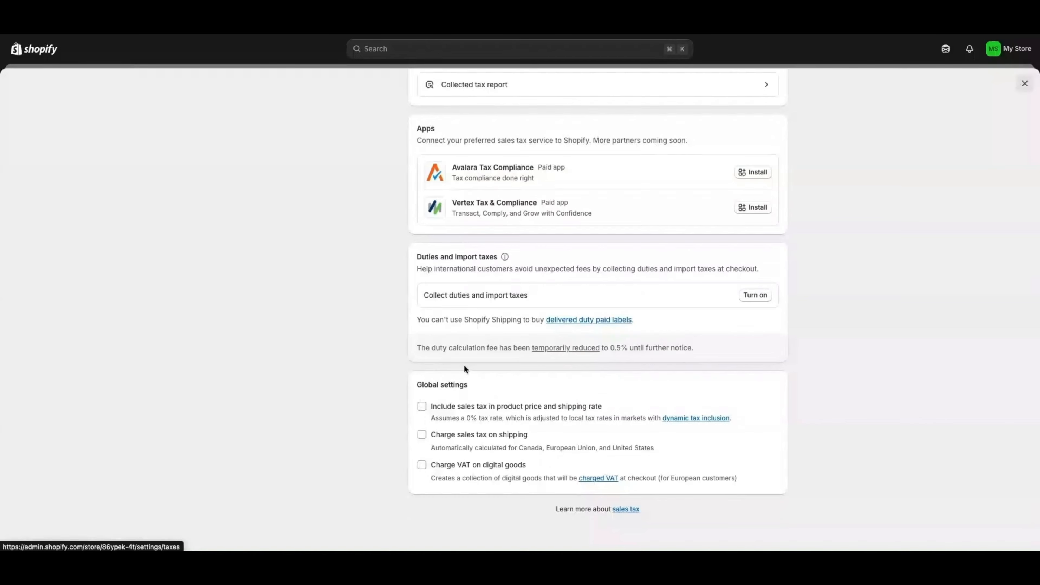
{"action": "scroll", "coordinate": [573, 254], "scroll_direction": "down", "scroll_amount": 1}
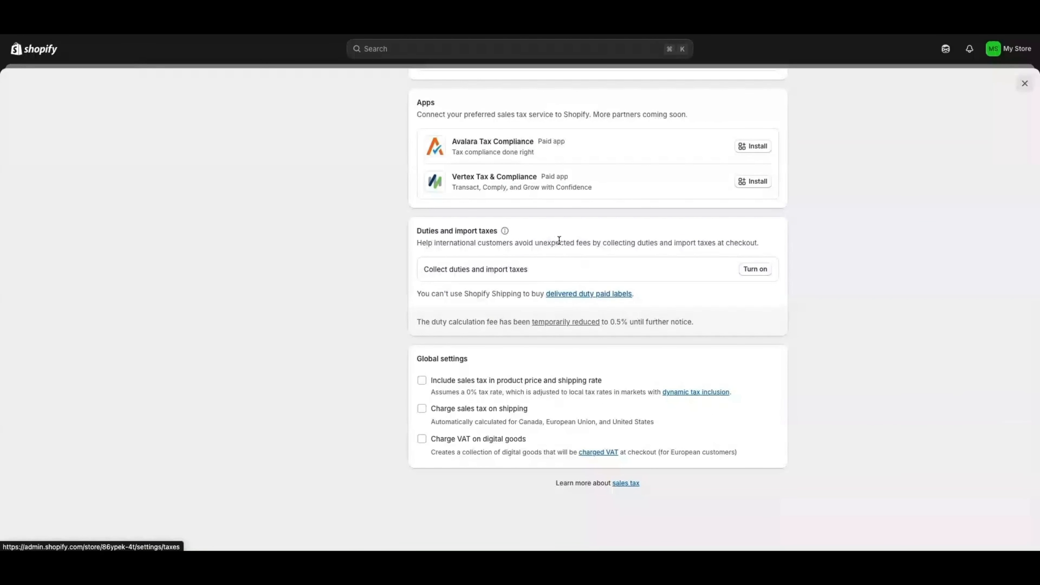
{"action": "scroll", "coordinate": [559, 240], "scroll_direction": "up", "scroll_amount": 1}
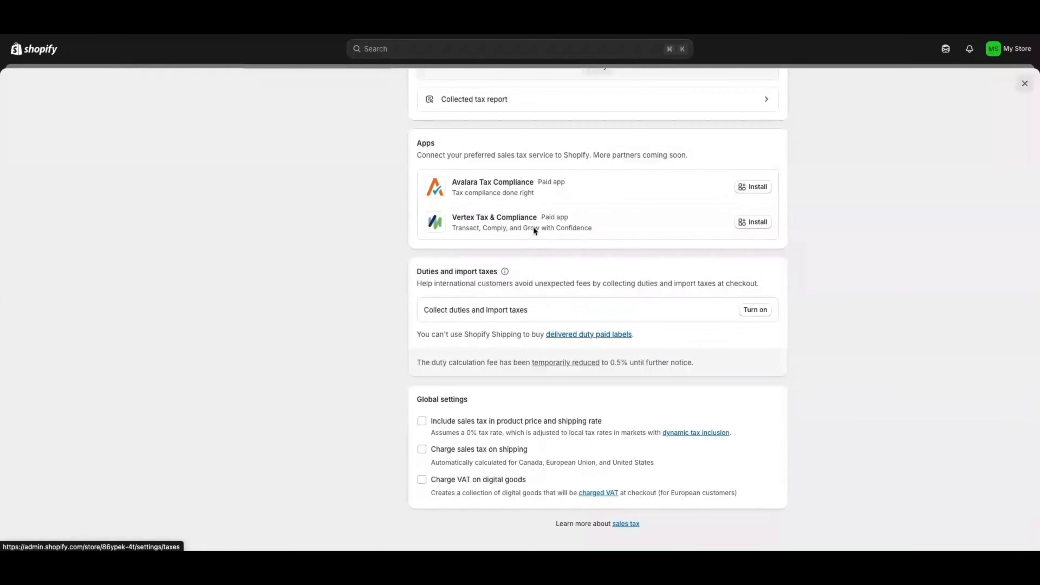
{"action": "scroll", "coordinate": [531, 226], "scroll_direction": "up", "scroll_amount": 1}
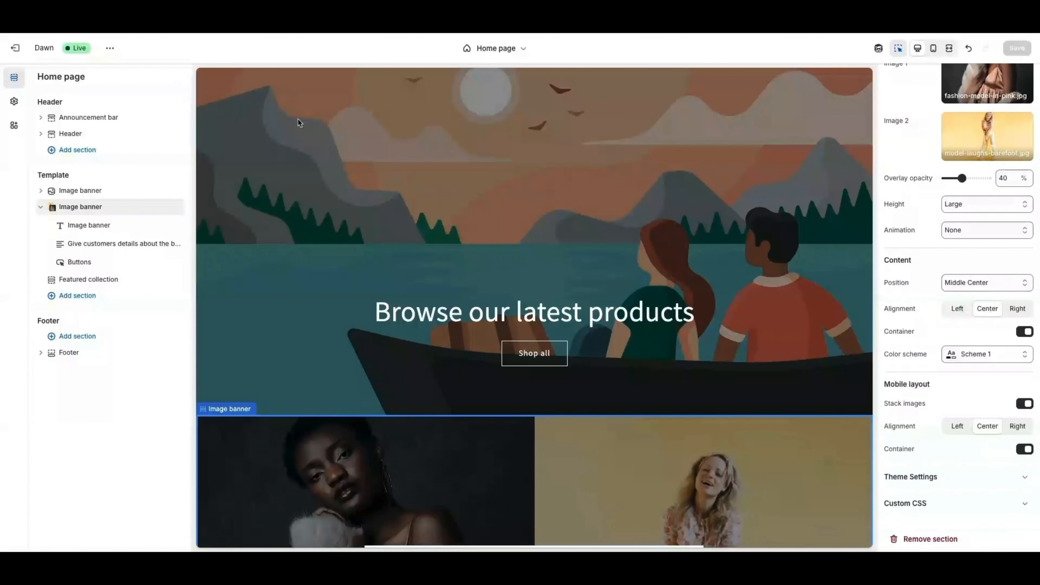
- Leave the theme editor and start a new product titled "Girls Dress"
{"action": "left_click", "coordinate": [15, 48]}
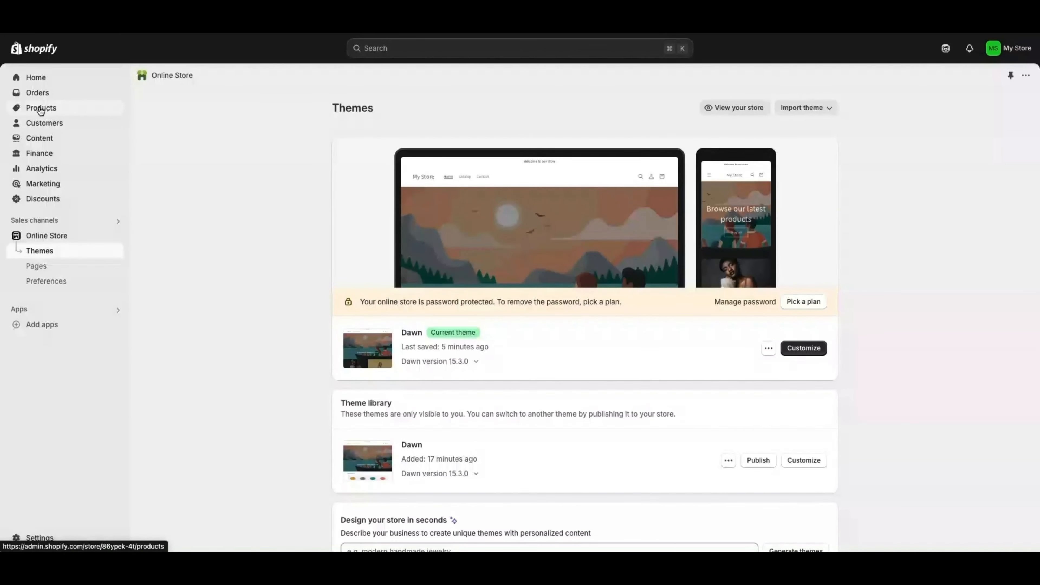
{"action": "left_click", "coordinate": [41, 108]}
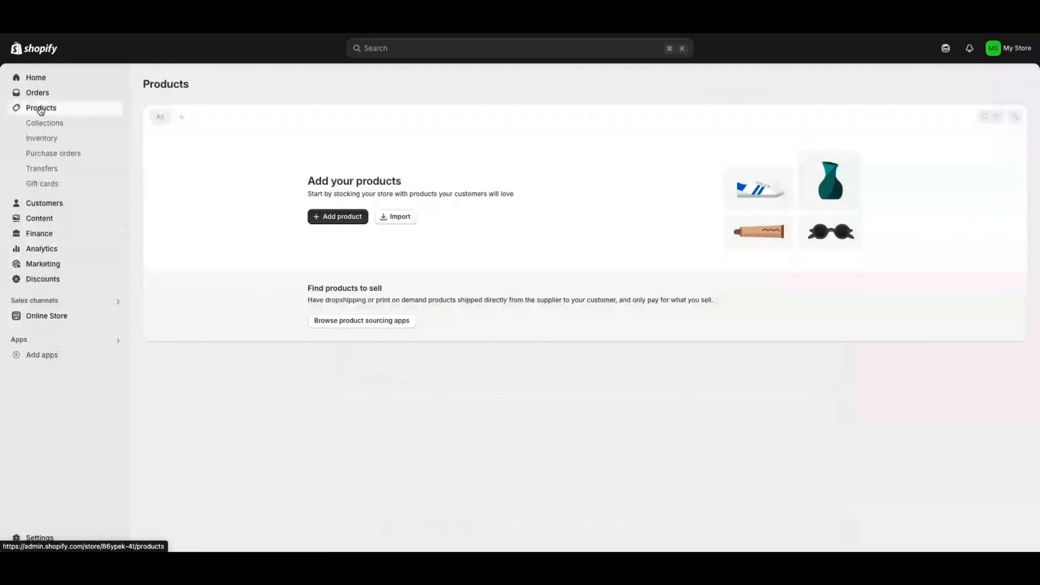
{"action": "left_click", "coordinate": [332, 218]}
{"action": "type", "text": "Girls Dress"}
- Generate a product description from the keywords "girls dress with sequins" in a Persuasive tone and keep the result
{"action": "left_click", "coordinate": [391, 200]}
{"action": "left_click", "coordinate": [348, 176]}
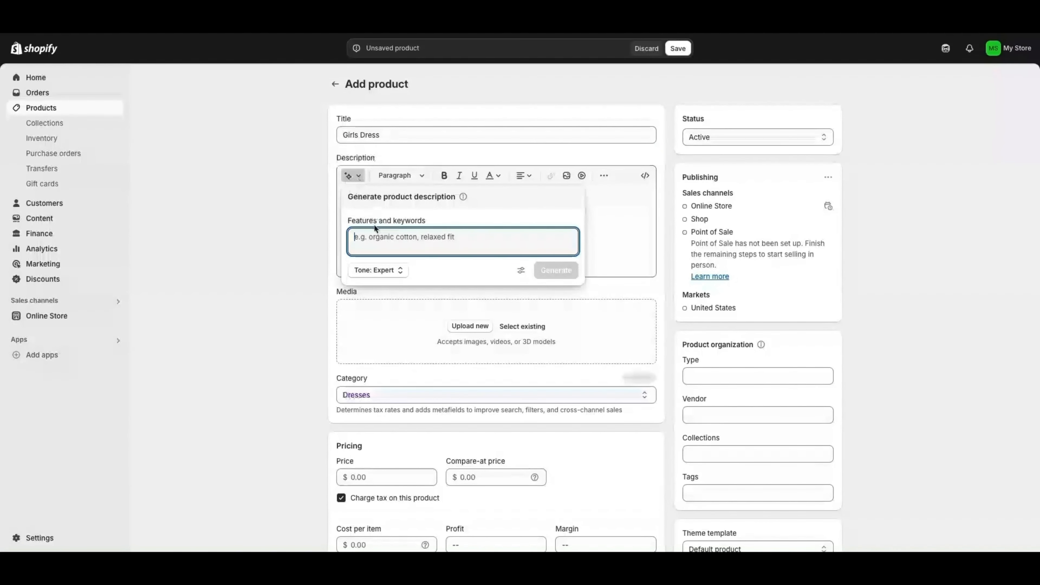
{"action": "left_click", "coordinate": [379, 272]}
{"action": "left_click", "coordinate": [380, 284]}
{"action": "left_click", "coordinate": [373, 234]}
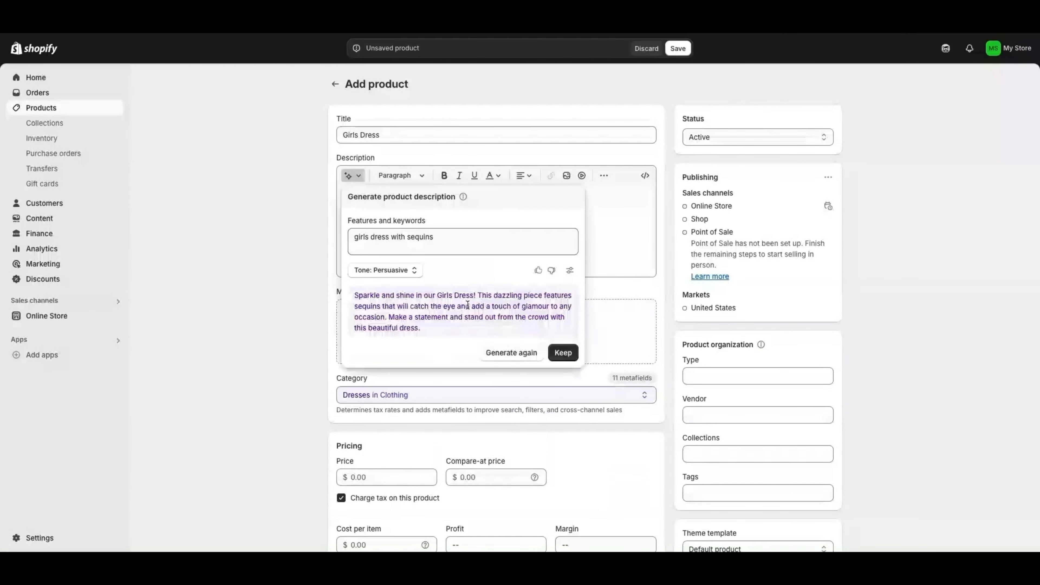
{"action": "left_click", "coordinate": [563, 352]}
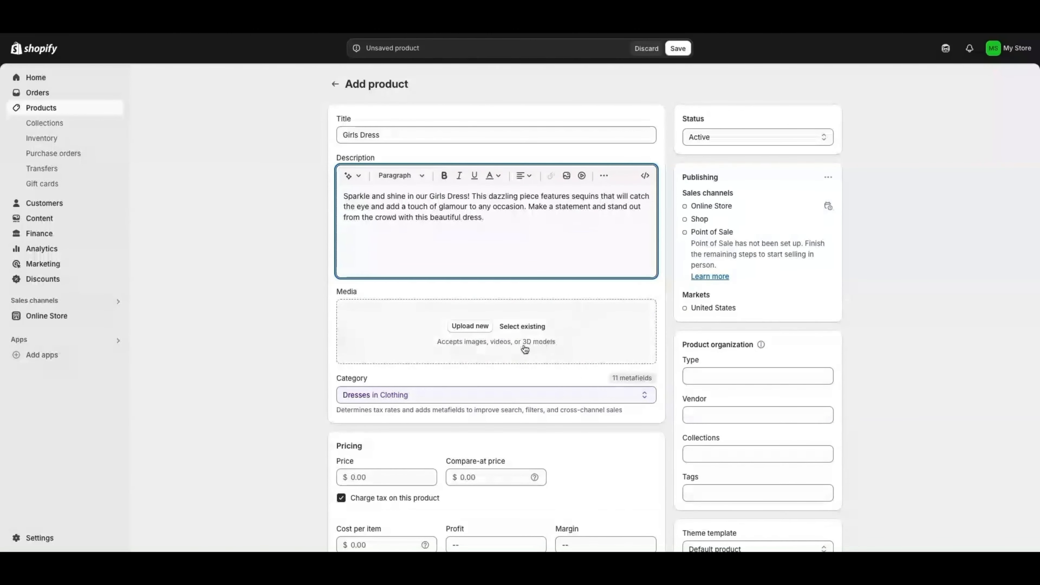
- Add the existing fashion-model and model-laughs images from the store's files as the product's media
{"action": "left_click", "coordinate": [466, 328]}
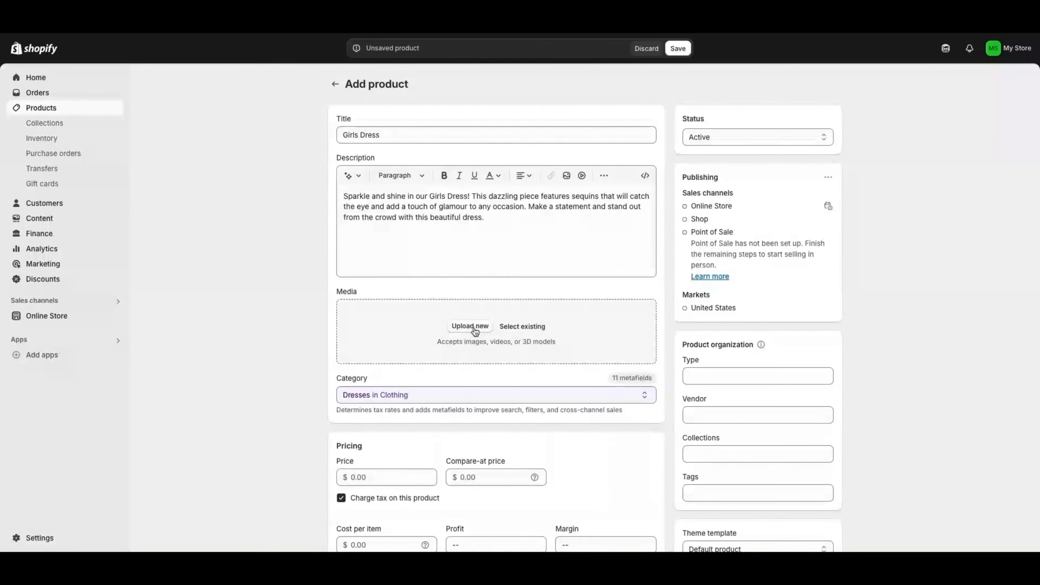
{"action": "left_click", "coordinate": [522, 327]}
{"action": "left_click", "coordinate": [331, 316]}
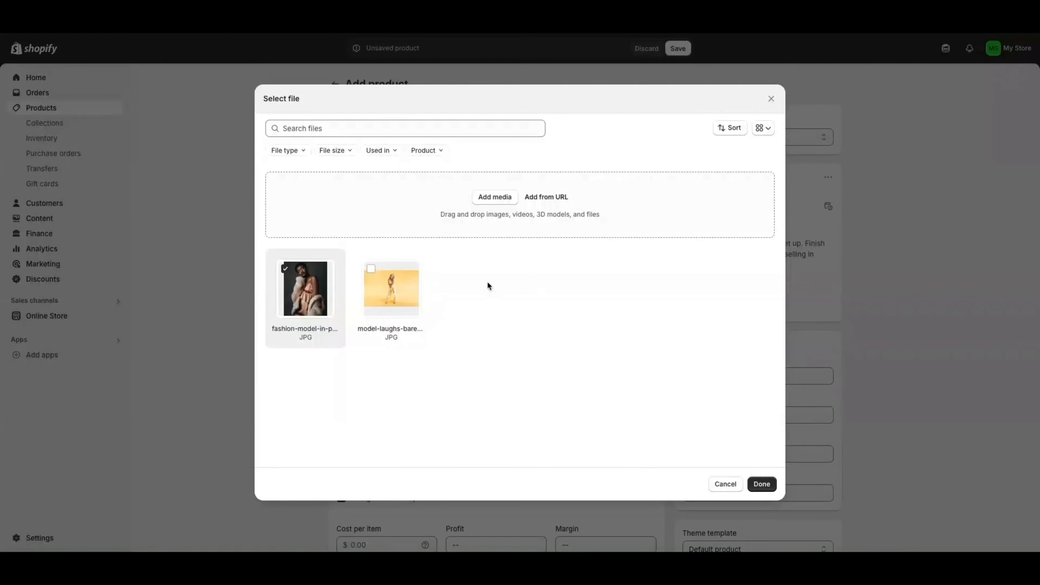
{"action": "left_click", "coordinate": [371, 270]}
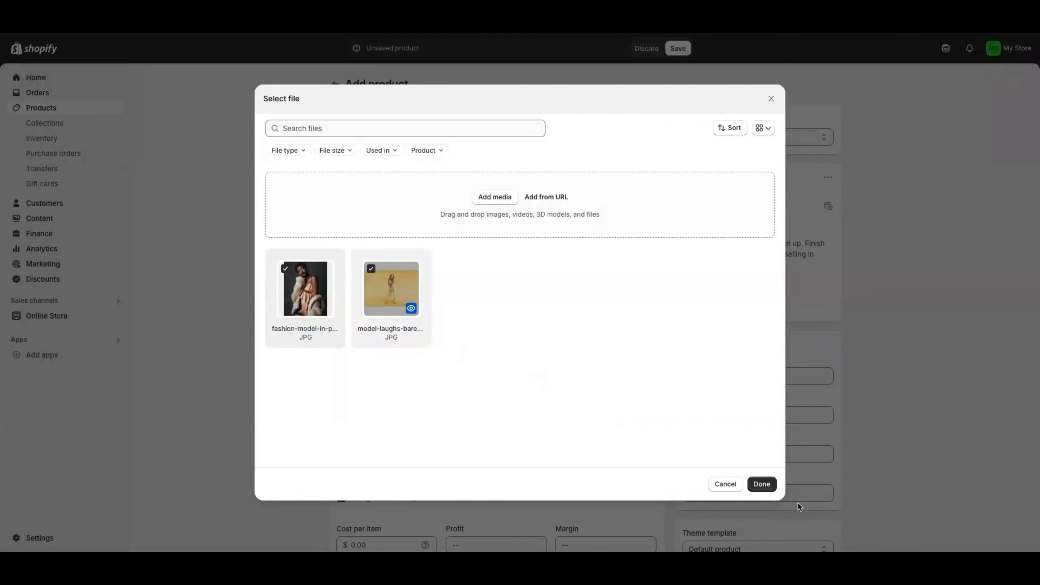
{"action": "left_click", "coordinate": [762, 485]}
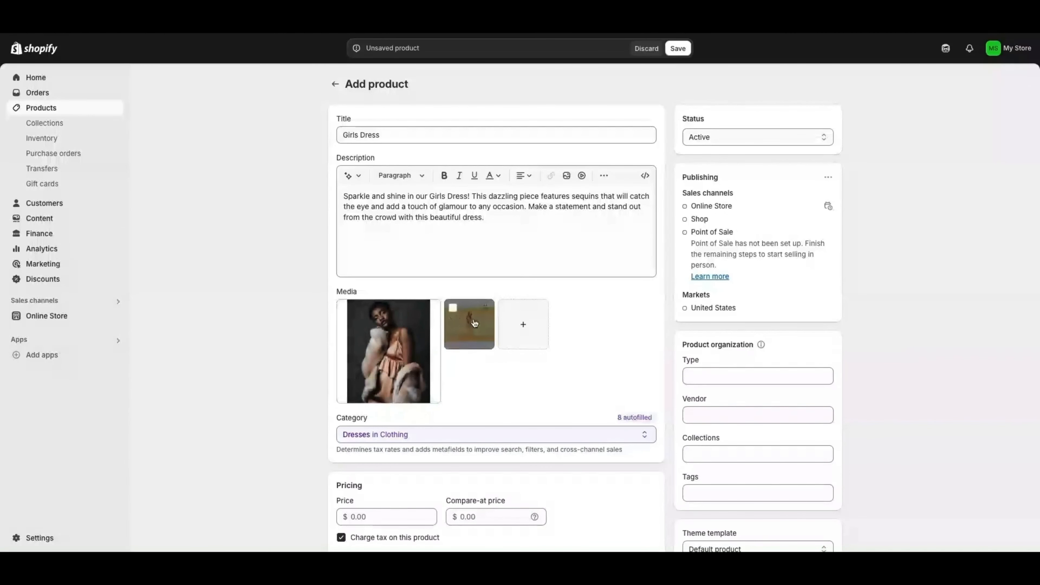
- Try making the yellow-background photo the first image in the product's media
{"action": "left_click", "coordinate": [453, 308]}
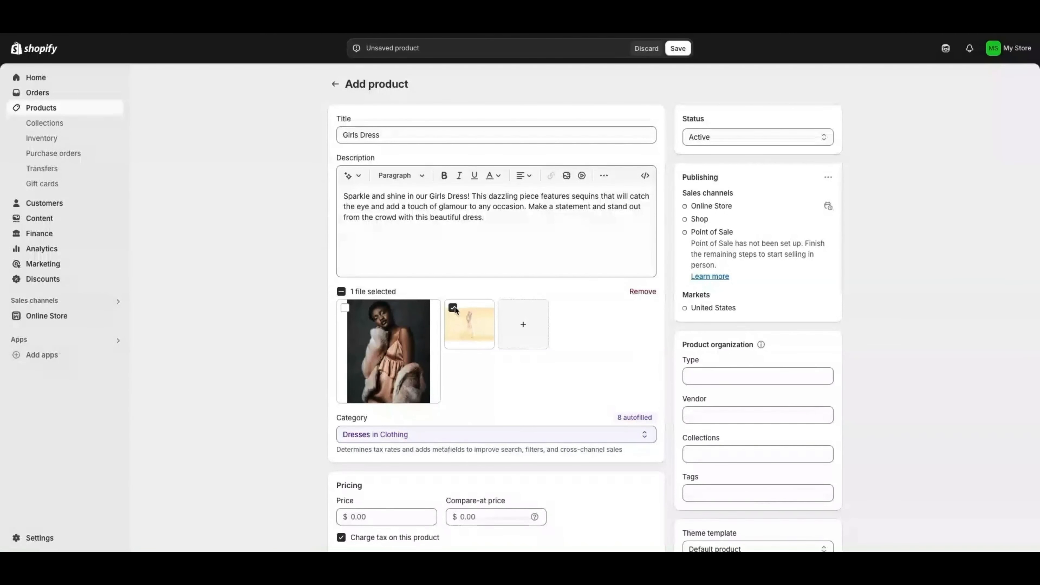
{"action": "left_click_drag", "start_coordinate": [454, 309], "coordinate": [369, 323]}
{"action": "left_click_drag", "start_coordinate": [463, 341], "coordinate": [361, 338]}
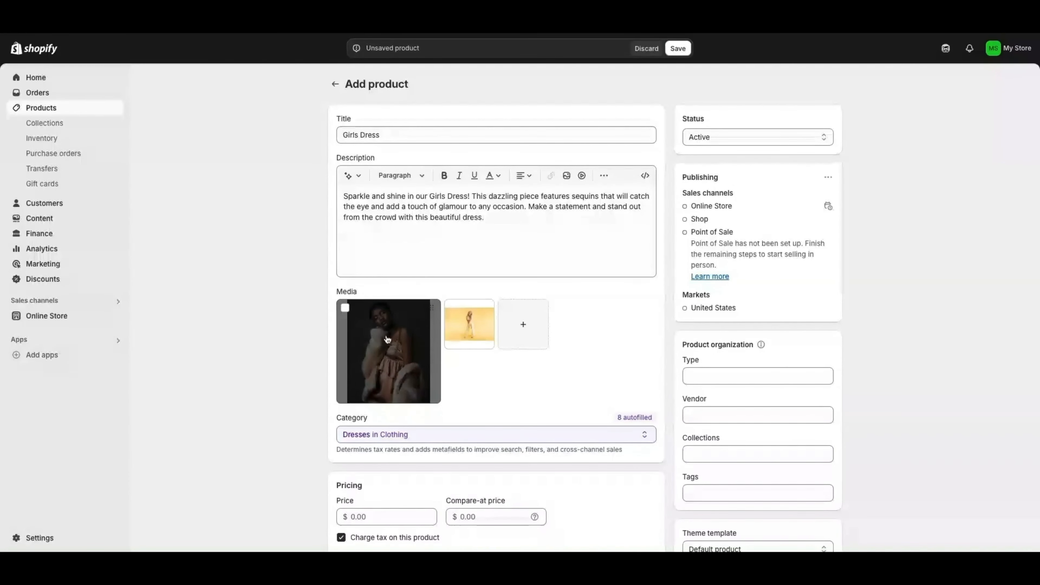
- Examine the Clothing subcategories offered for the product's category
{"action": "scroll", "coordinate": [388, 339], "scroll_direction": "down", "scroll_amount": 1}
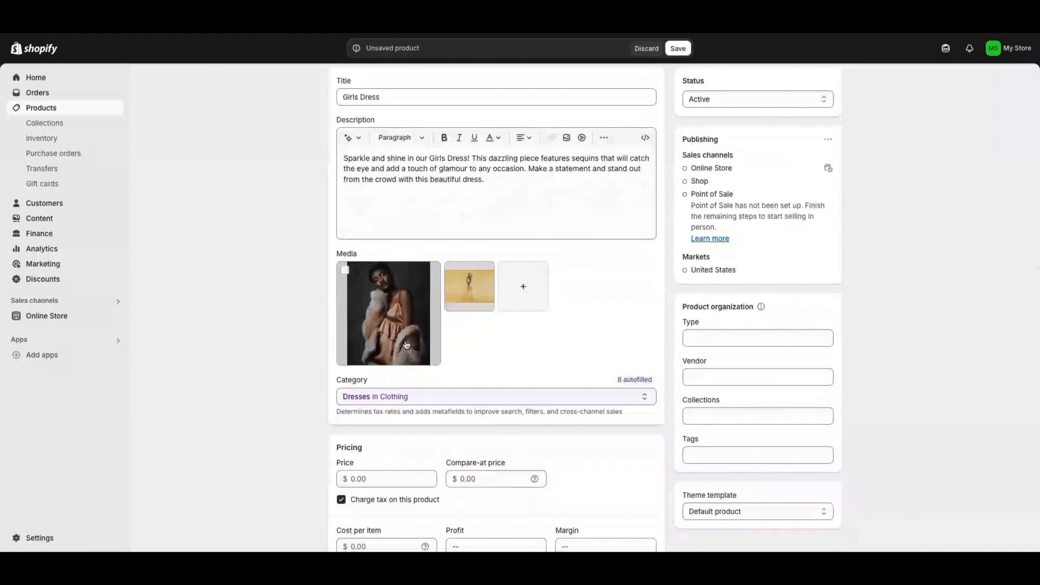
{"action": "scroll", "coordinate": [417, 341], "scroll_direction": "down", "scroll_amount": 1}
{"action": "left_click", "coordinate": [428, 344]}
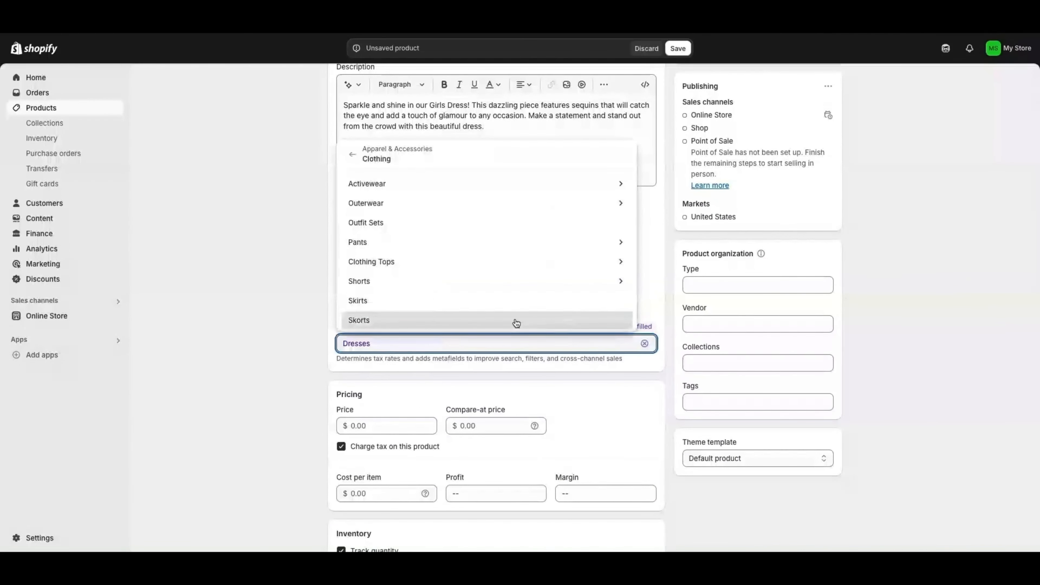
{"action": "left_click", "coordinate": [314, 334]}
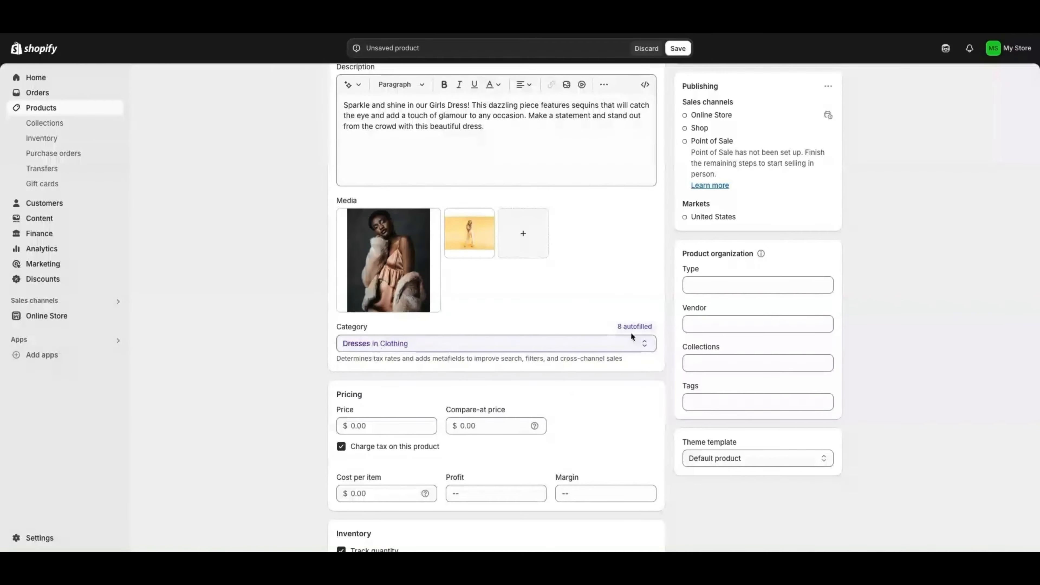
{"action": "left_click", "coordinate": [593, 346]}
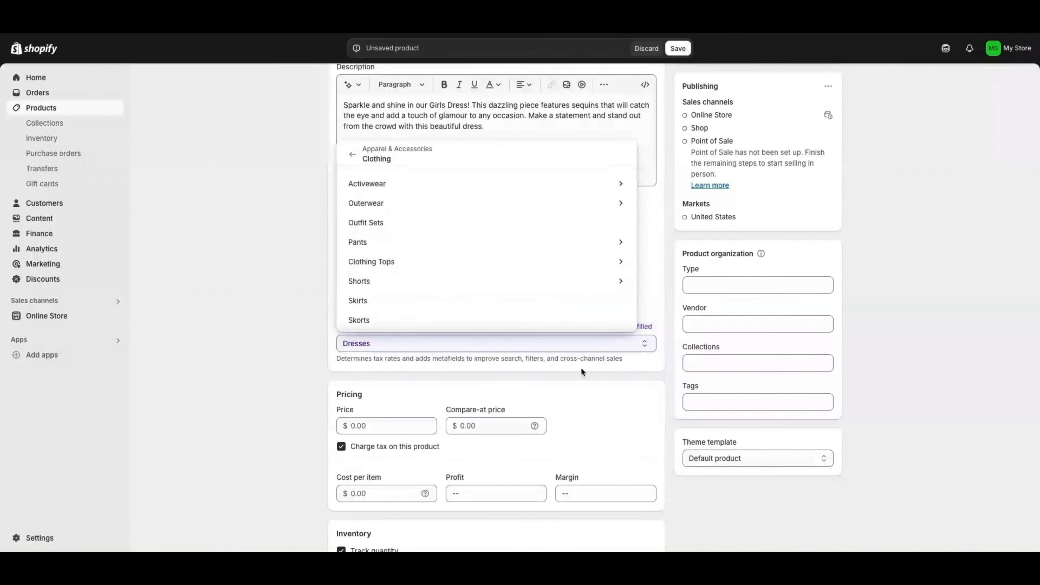
- Set the price to $24.99 and the compare-at price to $34.99, and check the cost, profit and margin fields
{"action": "left_click", "coordinate": [369, 426]}
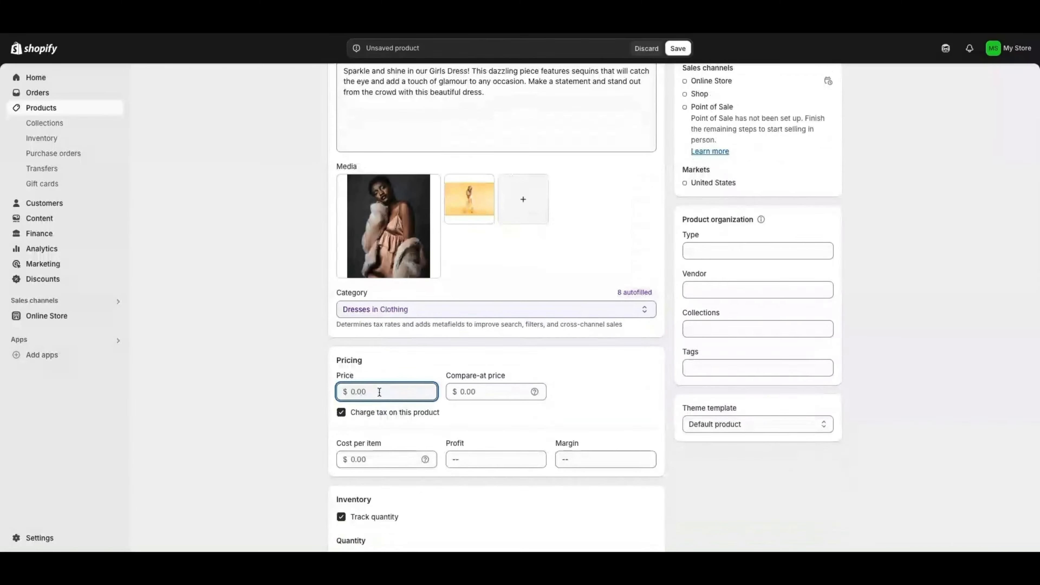
{"action": "type", "text": "24.99"}
{"action": "left_click", "coordinate": [483, 390]}
{"action": "type", "text": "34.99"}
{"action": "scroll", "coordinate": [370, 424], "scroll_direction": "down", "scroll_amount": 2}
{"action": "left_click", "coordinate": [369, 424]}
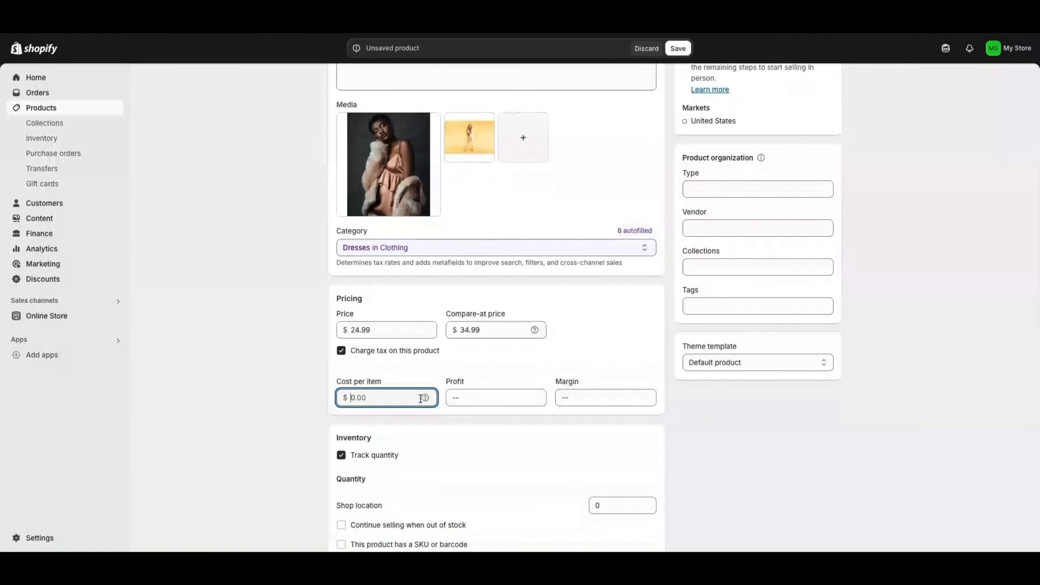
{"action": "left_click", "coordinate": [516, 398]}
{"action": "left_click", "coordinate": [596, 399]}
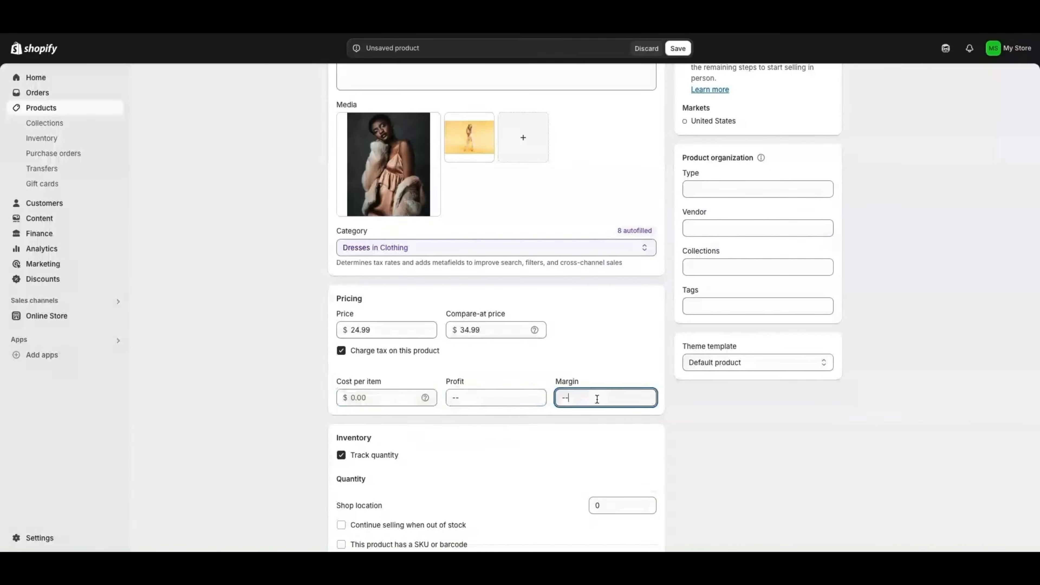
- Keep quantity tracking enabled in the inventory settings and set the quantity at Shop location to 25
{"action": "scroll", "coordinate": [378, 388], "scroll_direction": "down", "scroll_amount": 3}
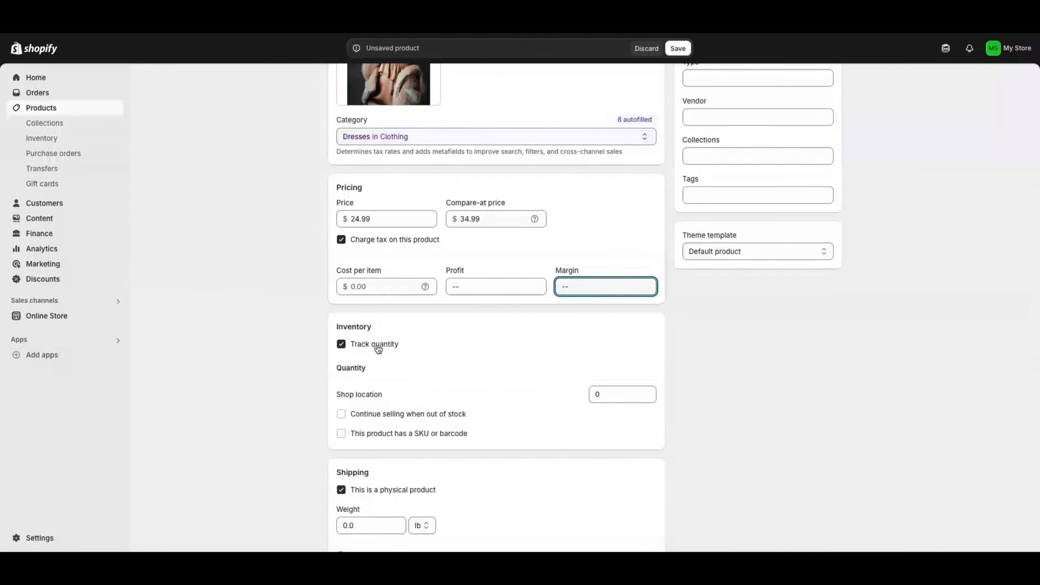
{"action": "scroll", "coordinate": [378, 348], "scroll_direction": "down", "scroll_amount": 1}
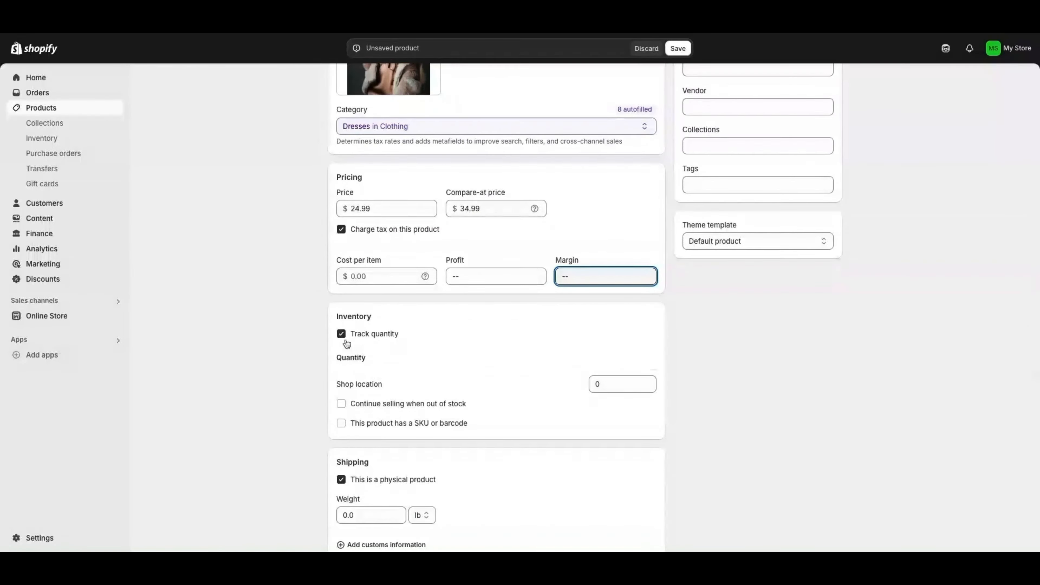
{"action": "left_click", "coordinate": [341, 334]}
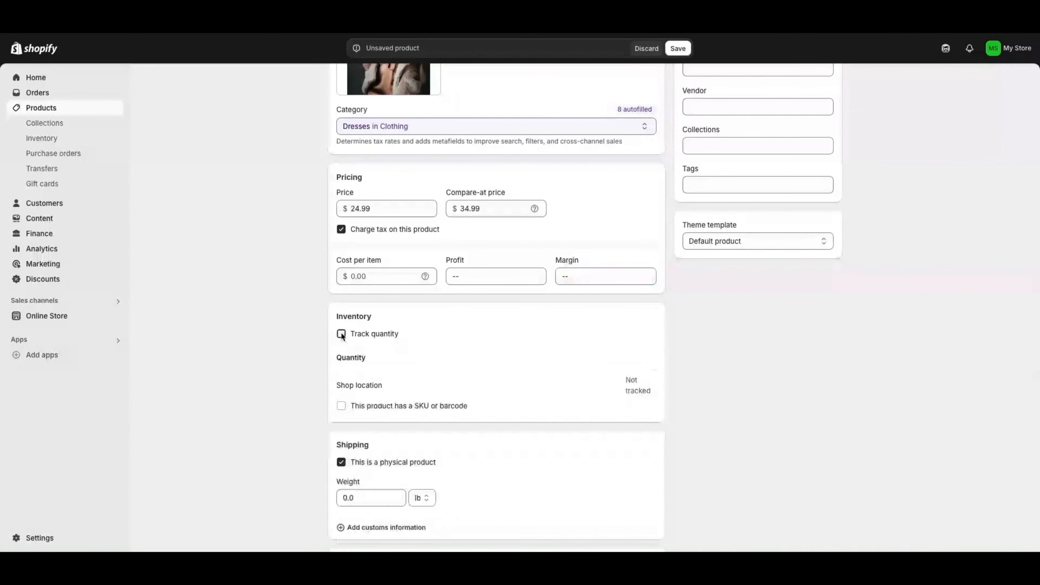
{"action": "left_click", "coordinate": [342, 334]}
{"action": "left_click", "coordinate": [600, 385]}
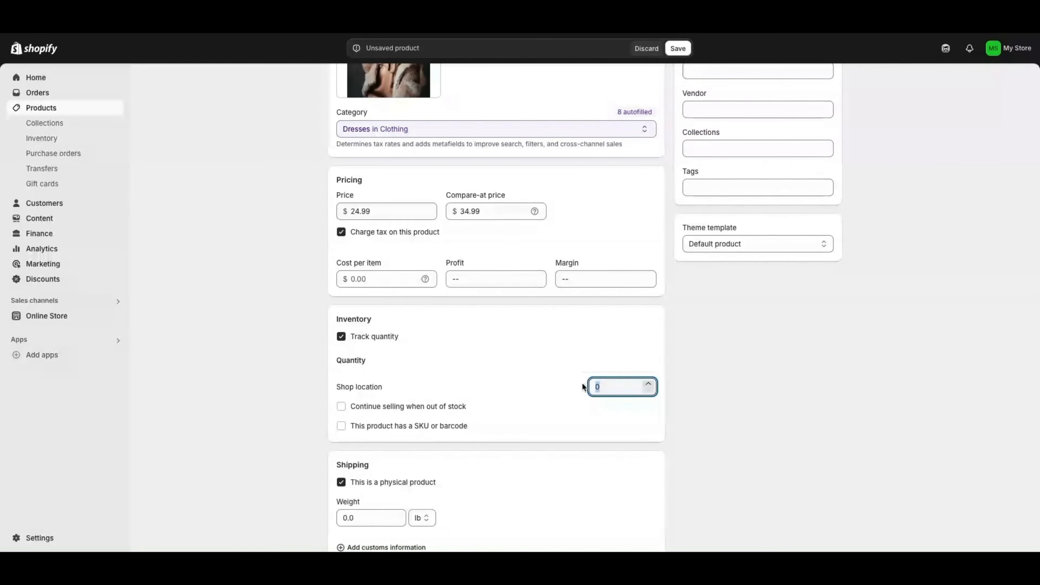
{"action": "type", "text": "25"}
{"action": "left_click", "coordinate": [575, 381]}
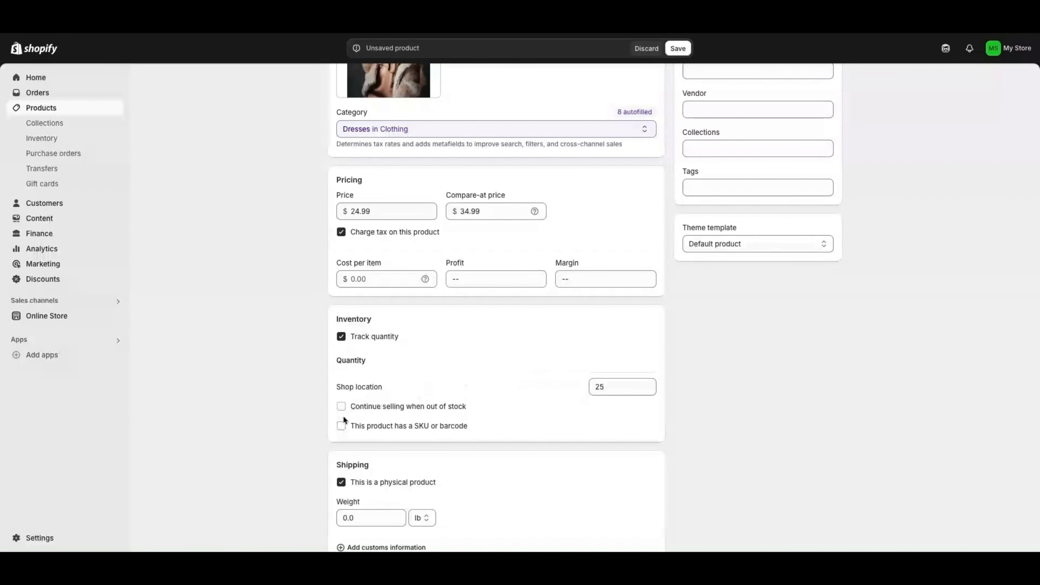
- Leave selling when out of stock disabled and mark the product as having a SKU or barcode
{"action": "left_click", "coordinate": [341, 407]}
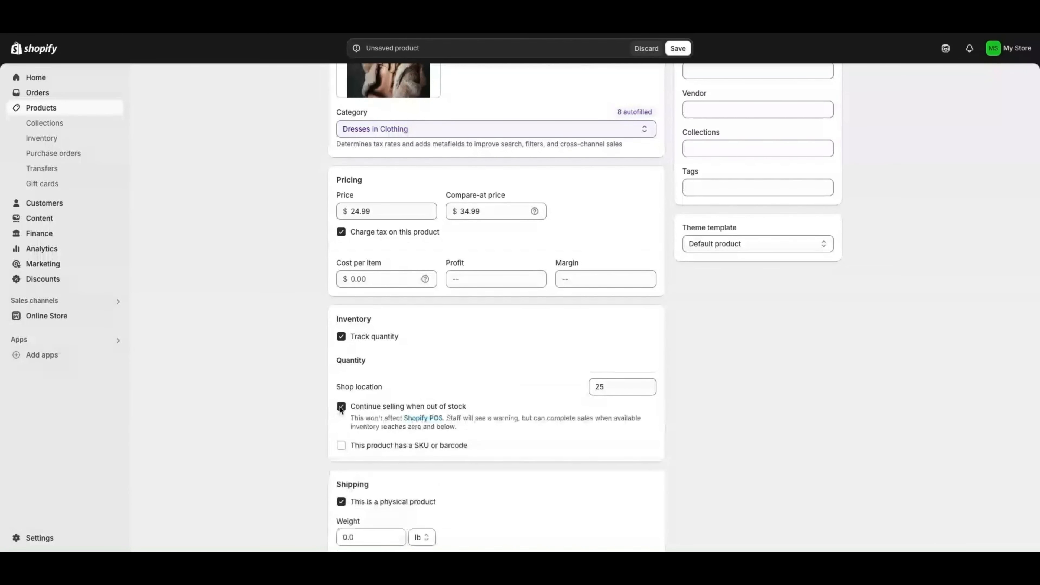
{"action": "left_click", "coordinate": [341, 407]}
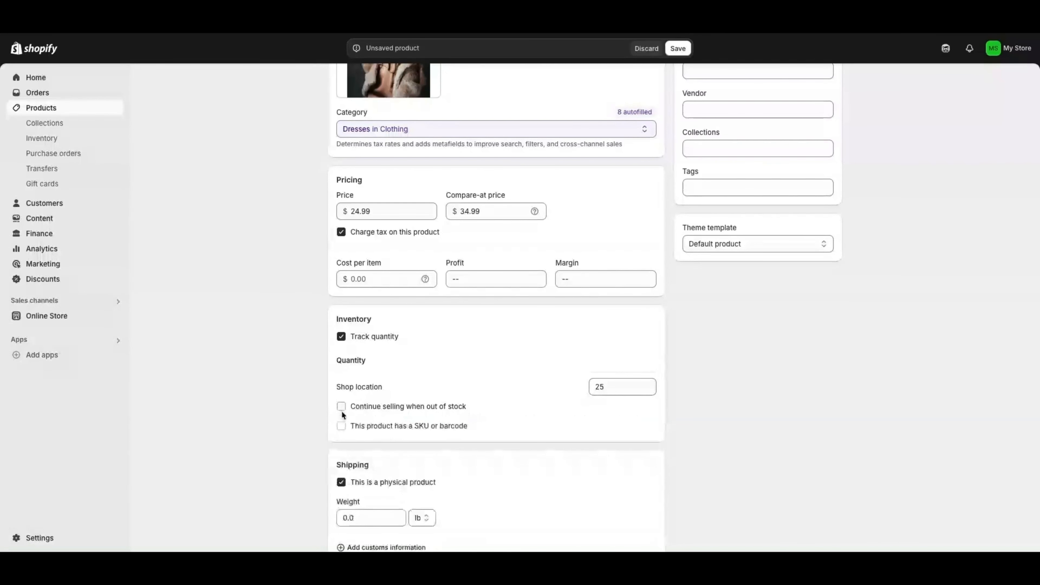
{"action": "left_click", "coordinate": [341, 426]}
{"action": "scroll", "coordinate": [344, 426], "scroll_direction": "down", "scroll_amount": 2}
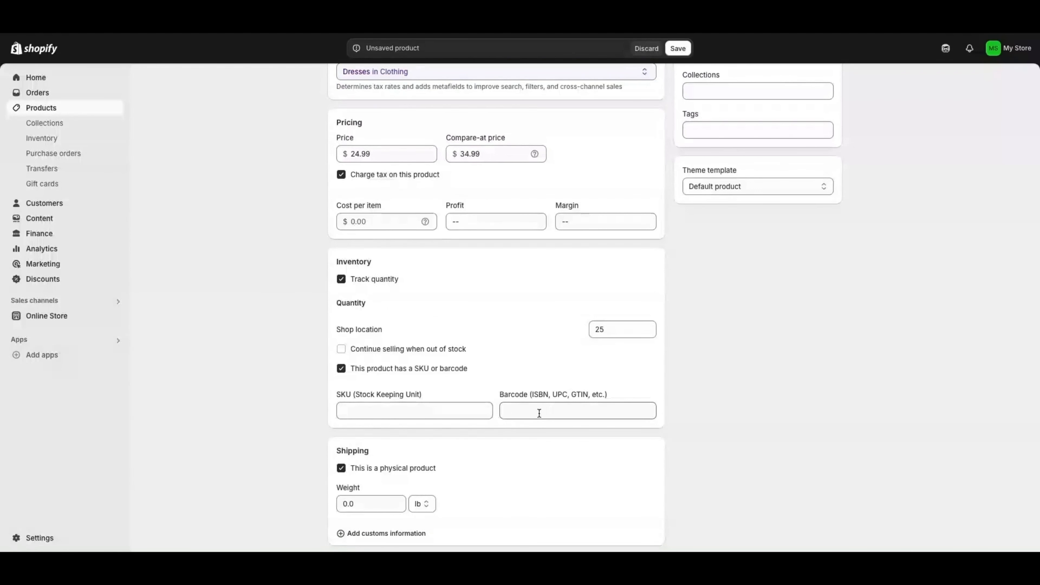
- Look through the variant options, category metafields and search engine listing for the Girls Dress product
{"action": "scroll", "coordinate": [369, 287], "scroll_direction": "down", "scroll_amount": 10}
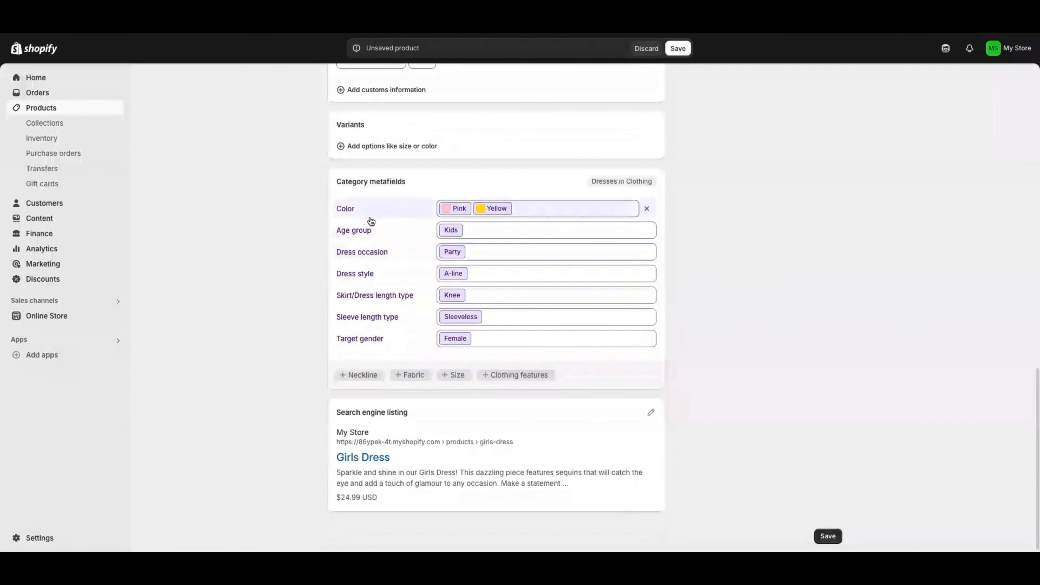
{"action": "scroll", "coordinate": [409, 241], "scroll_direction": "up", "scroll_amount": 2}
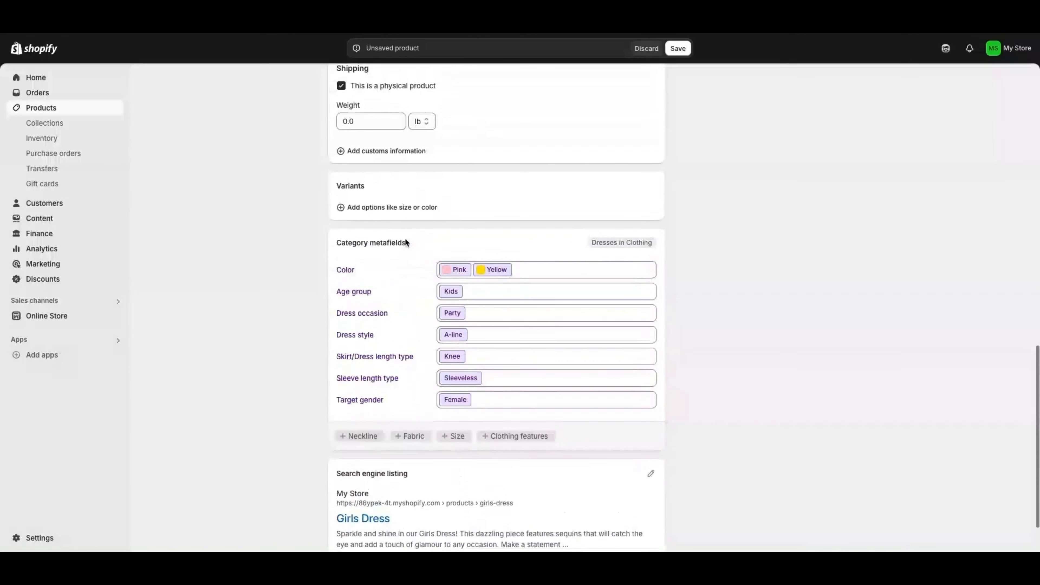
{"action": "left_click", "coordinate": [371, 209]}
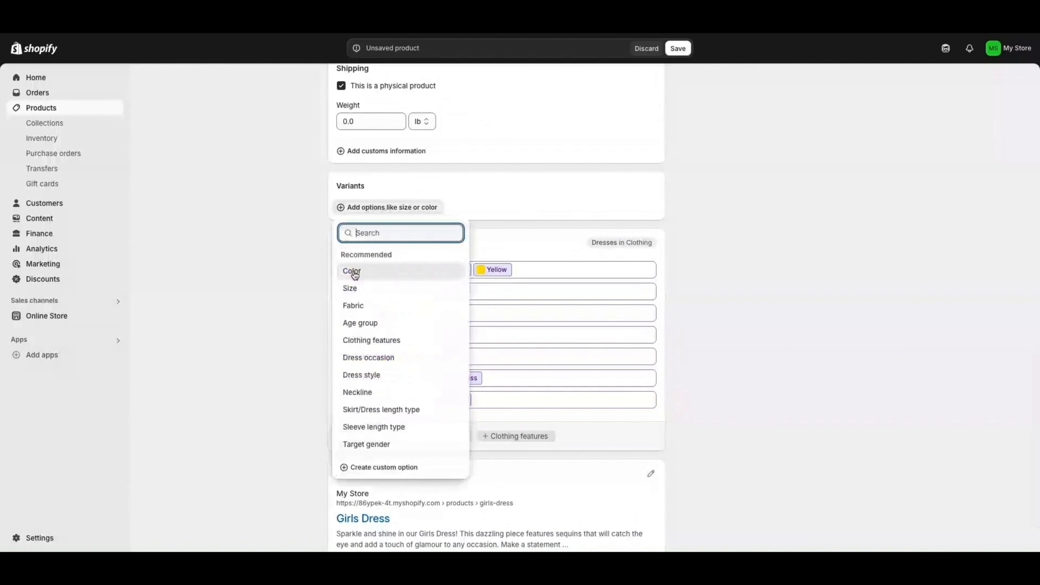
{"action": "left_click", "coordinate": [355, 207]}
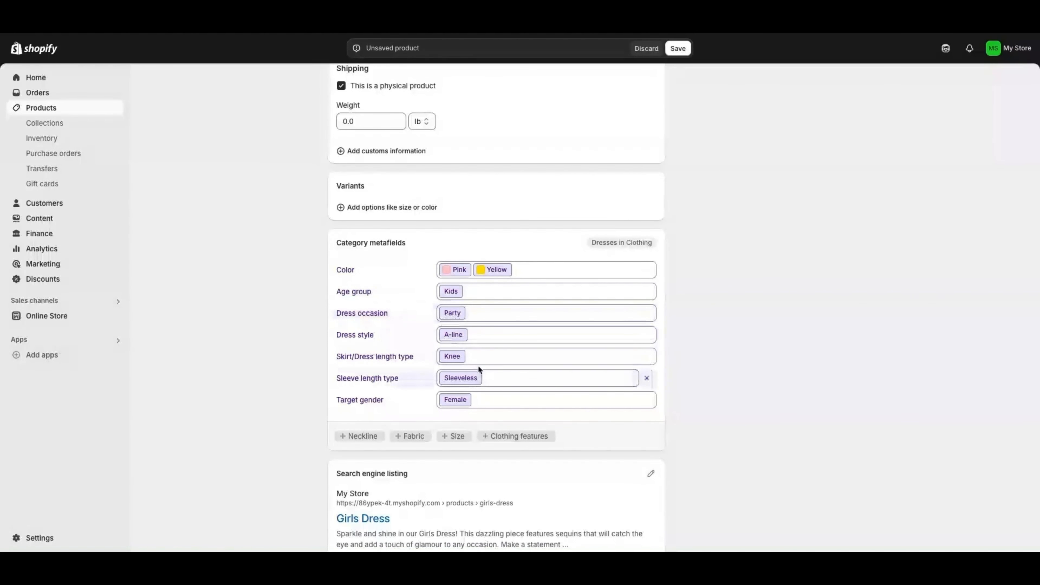
{"action": "scroll", "coordinate": [479, 401], "scroll_direction": "down", "scroll_amount": 1}
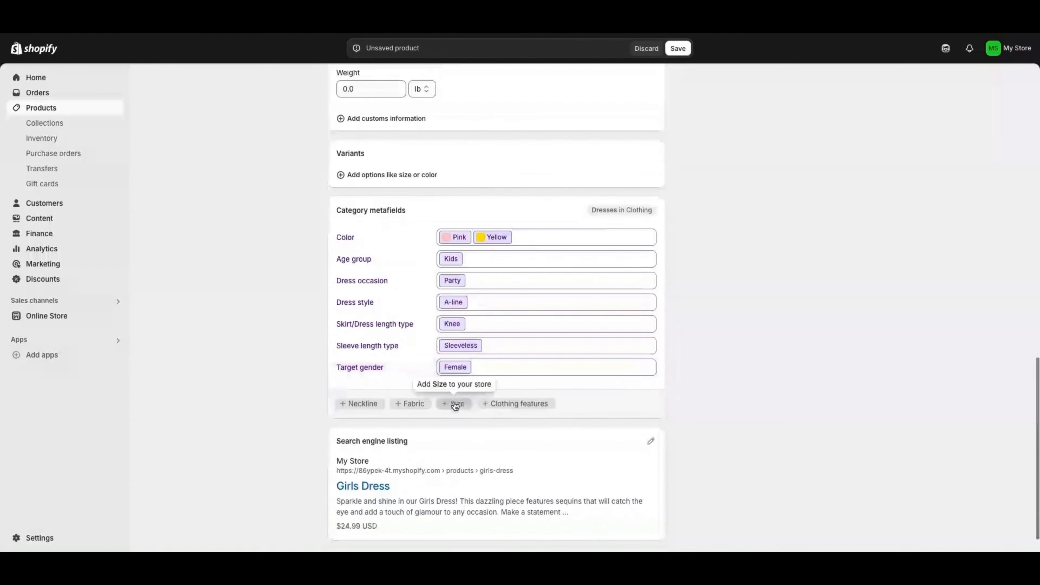
- Open the Girls Dress search engine listing for editing and review its page title, meta description and URL handle
{"action": "scroll", "coordinate": [346, 350], "scroll_direction": "up", "scroll_amount": 1}
{"action": "scroll", "coordinate": [356, 336], "scroll_direction": "down", "scroll_amount": 2}
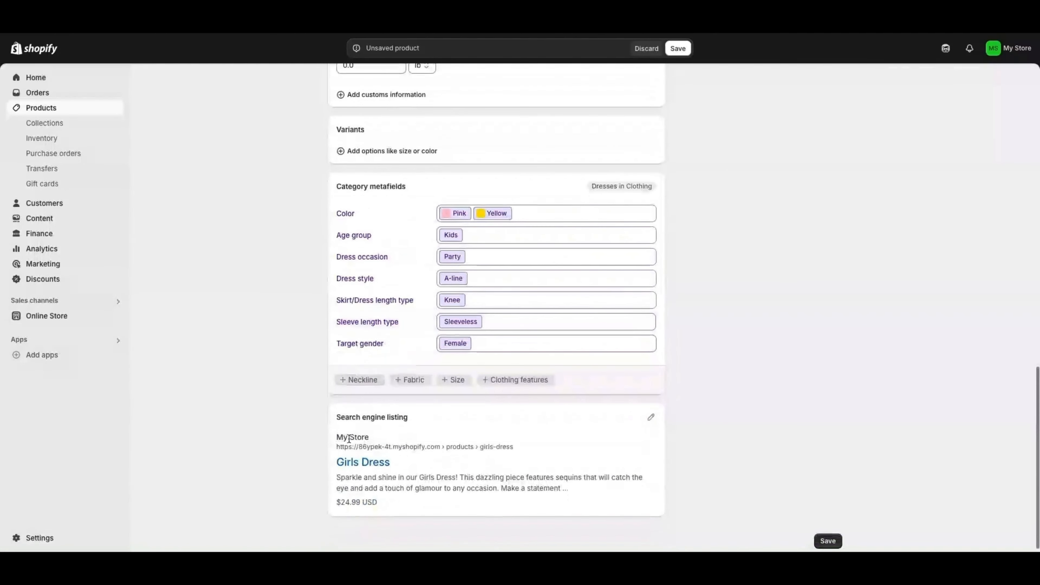
{"action": "left_click", "coordinate": [383, 414]}
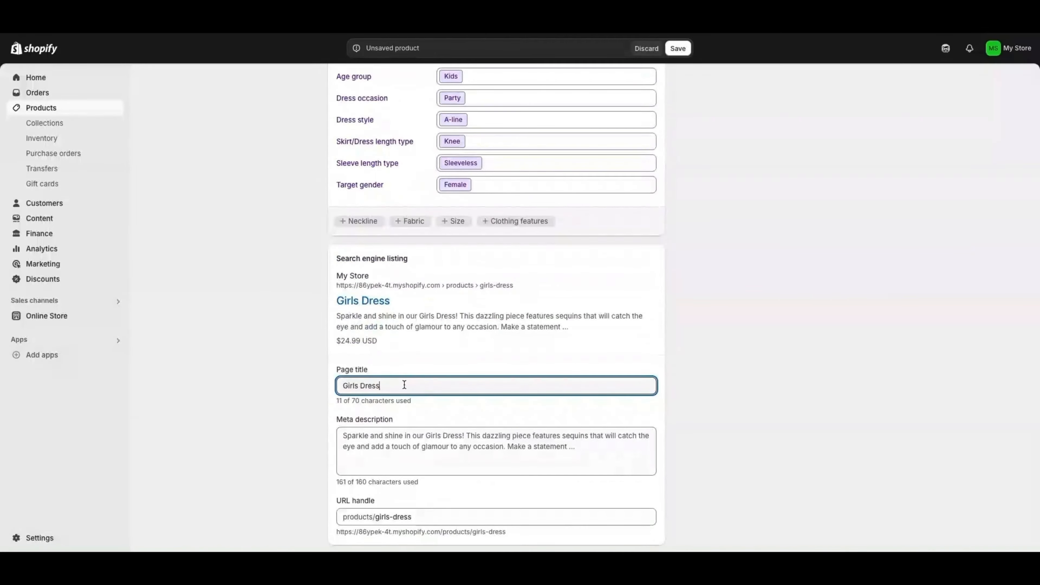
{"action": "scroll", "coordinate": [414, 384], "scroll_direction": "down", "scroll_amount": 1}
{"action": "left_click", "coordinate": [395, 400]}
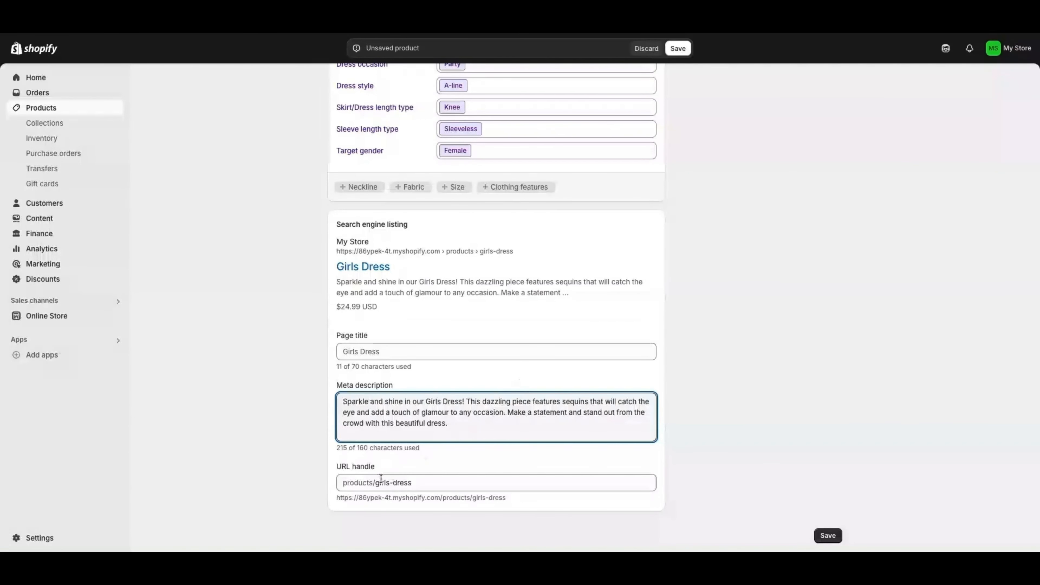
- Check the status options for the Girls Dress product and keep it set to Active
{"action": "scroll", "coordinate": [485, 367], "scroll_direction": "up", "scroll_amount": 10}
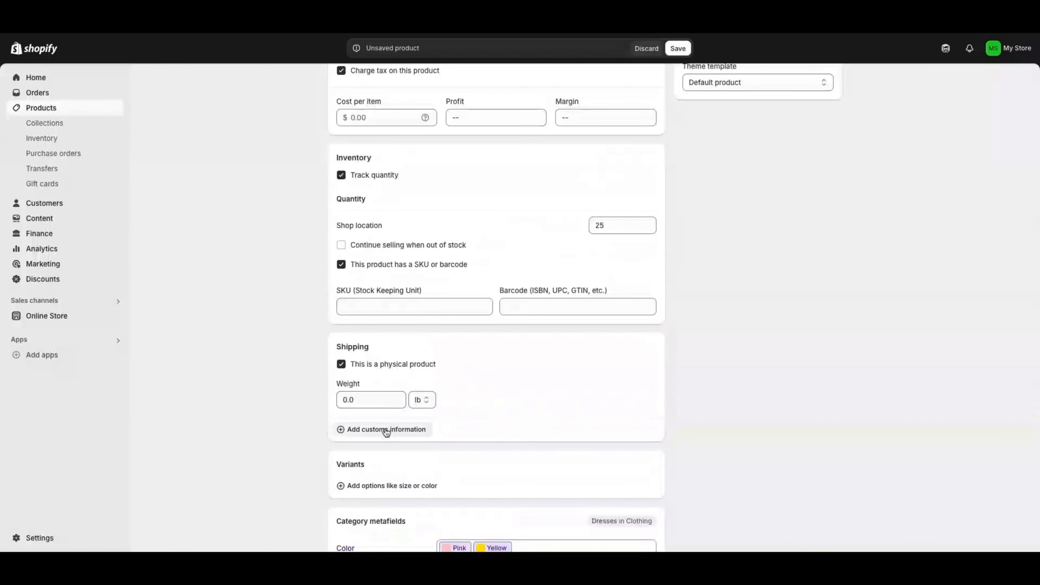
{"action": "scroll", "coordinate": [385, 430], "scroll_direction": "up", "scroll_amount": 5}
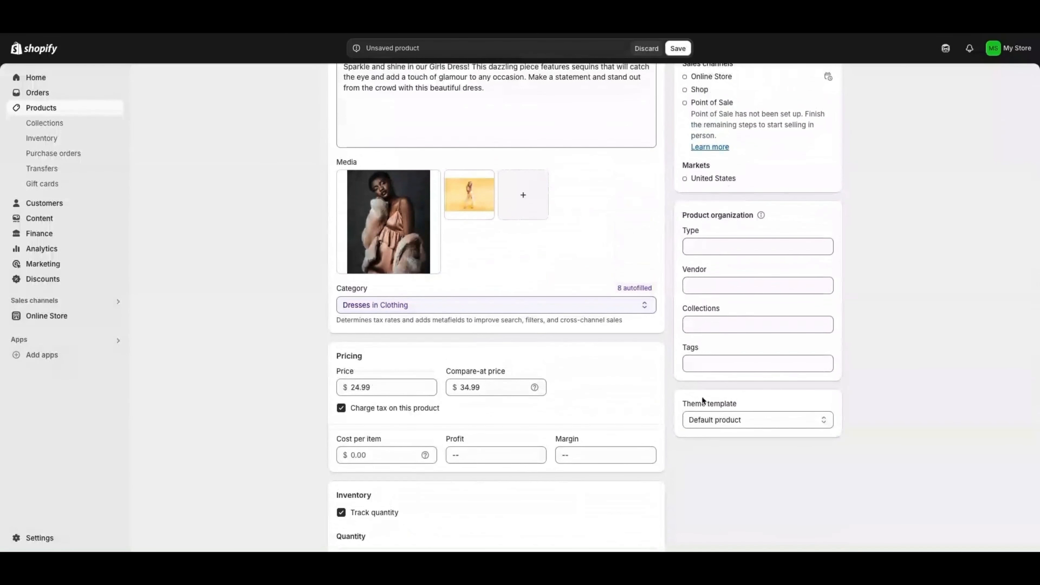
{"action": "scroll", "coordinate": [701, 274], "scroll_direction": "up", "scroll_amount": 3}
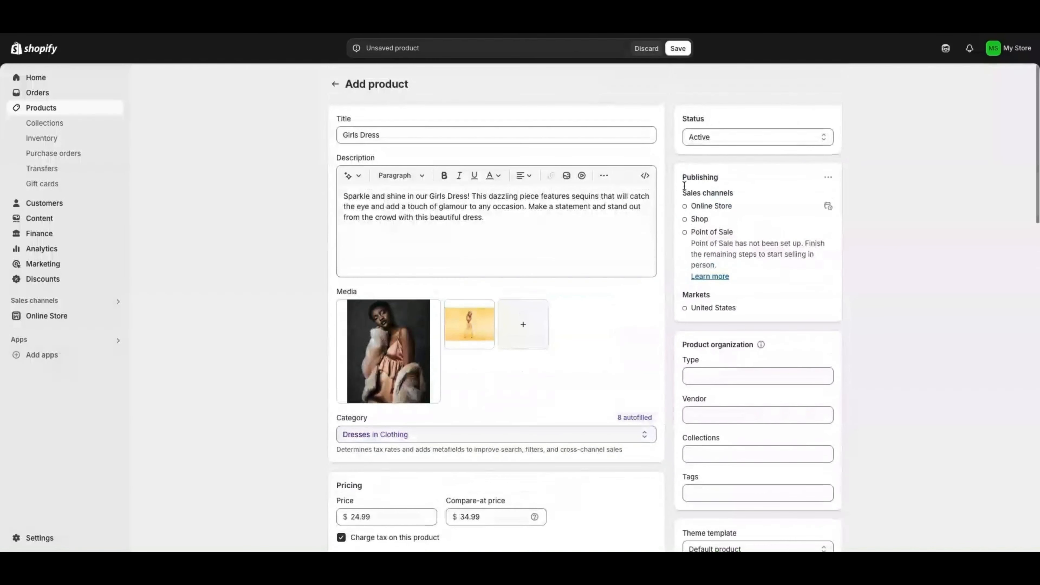
{"action": "left_click", "coordinate": [702, 137]}
{"action": "left_click", "coordinate": [707, 140]}
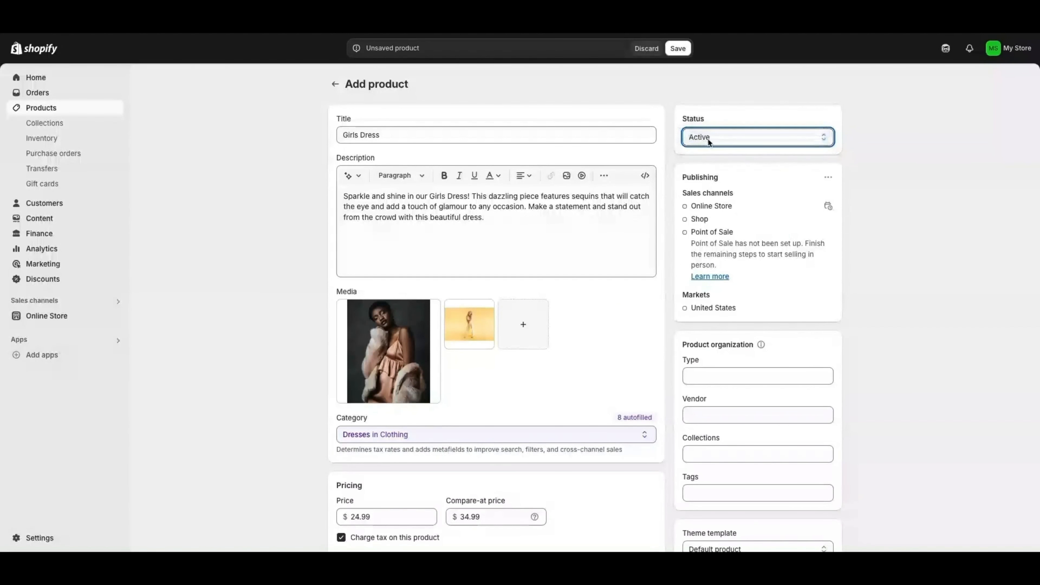
{"action": "left_click", "coordinate": [733, 138]}
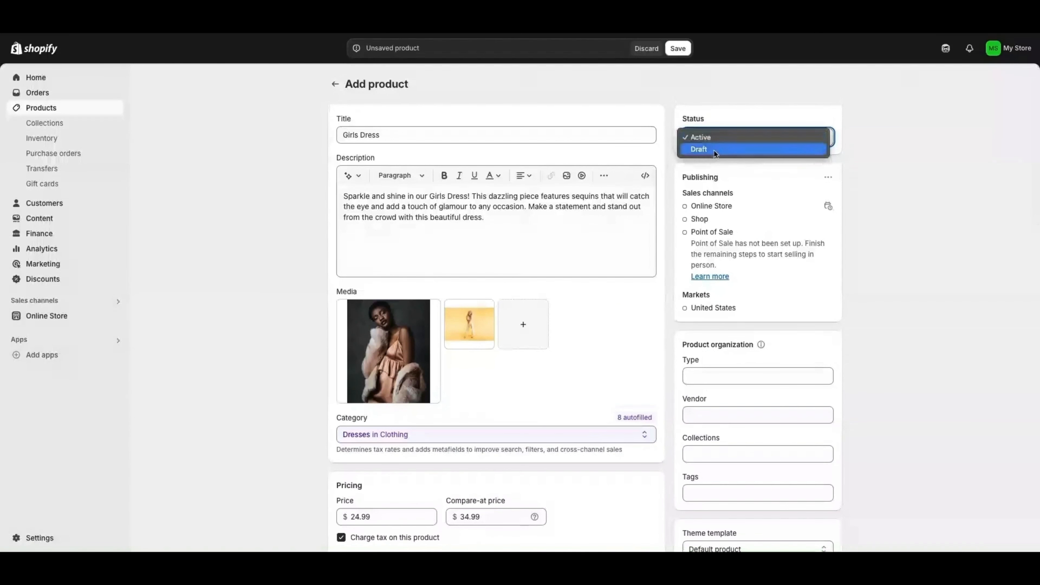
{"action": "left_click", "coordinate": [719, 140]}
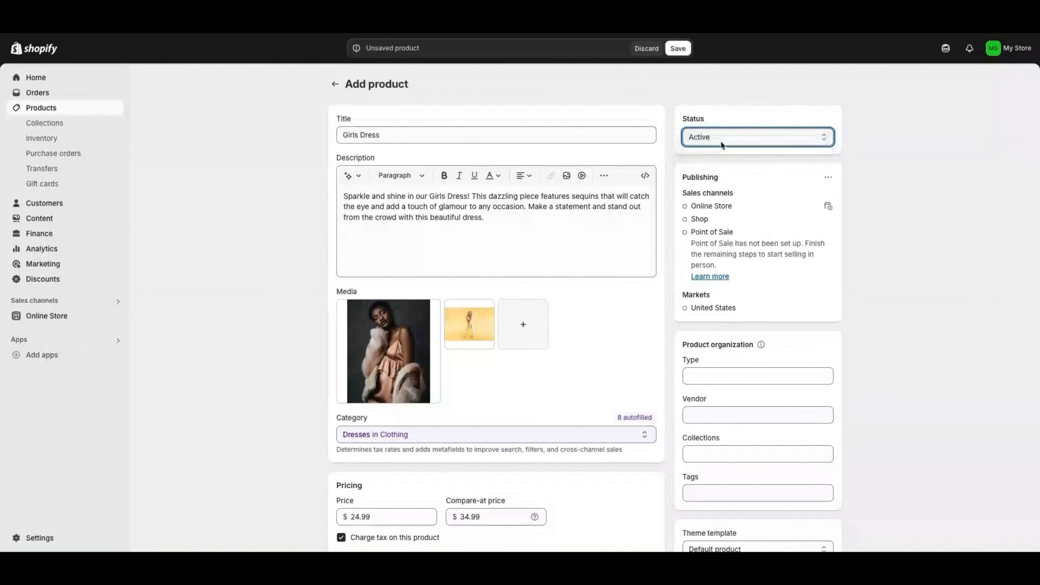
- Review the product organization fields and keep the theme template set to Default product
{"action": "scroll", "coordinate": [706, 262], "scroll_direction": "down", "scroll_amount": 3}
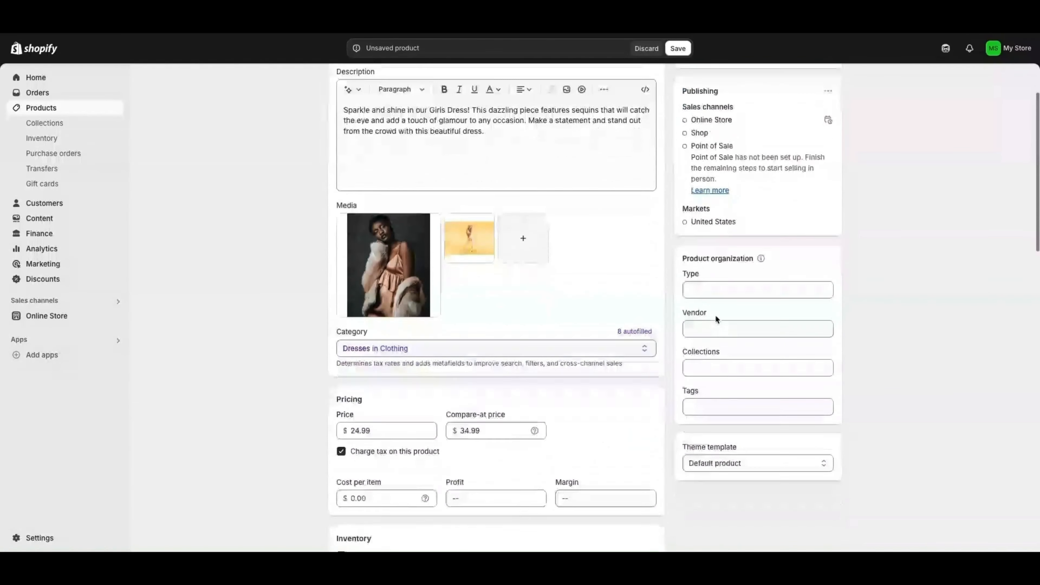
{"action": "left_click", "coordinate": [691, 273]}
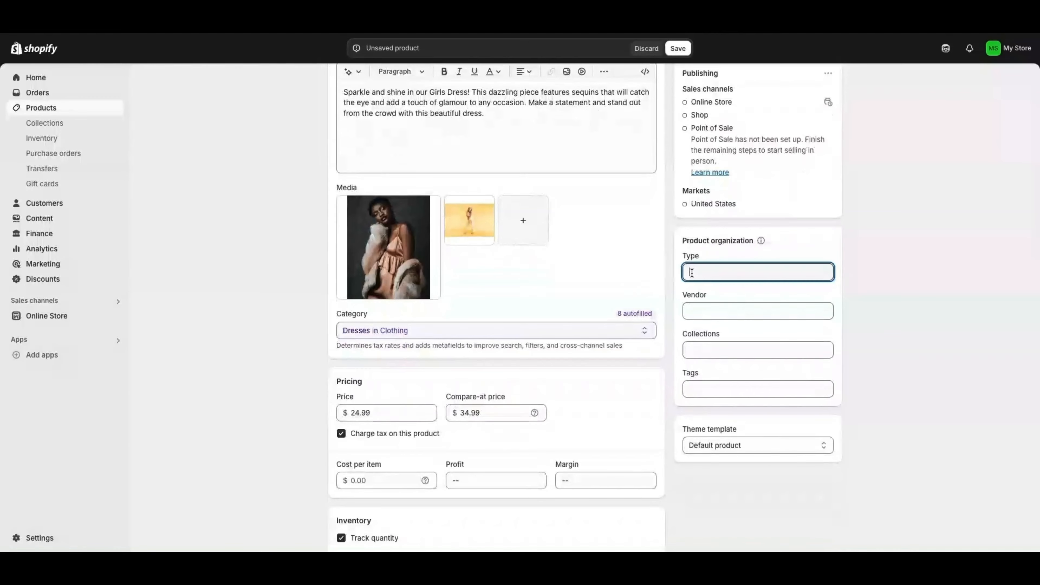
{"action": "left_click", "coordinate": [712, 311]}
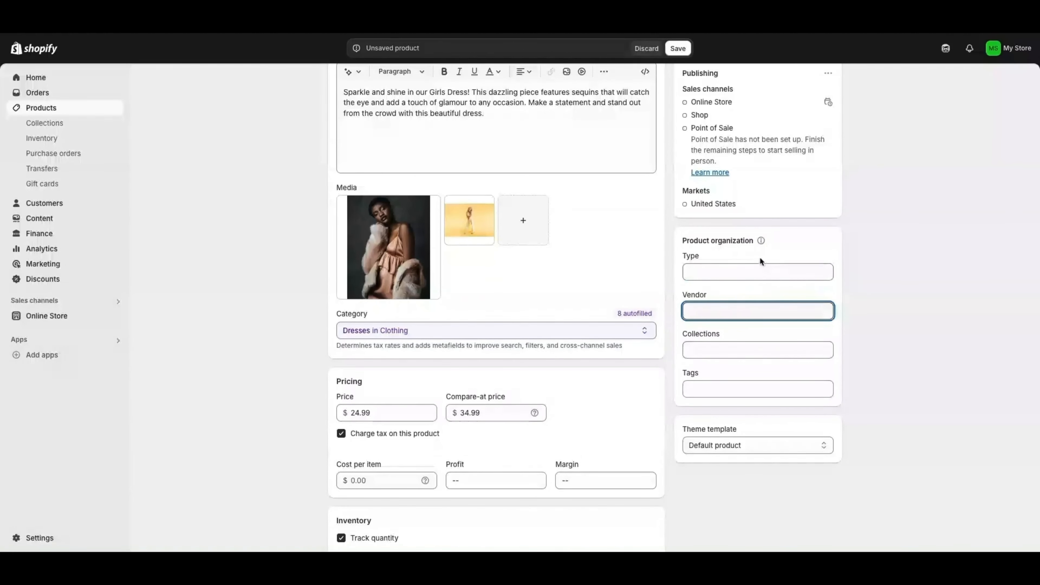
{"action": "scroll", "coordinate": [748, 368], "scroll_direction": "down", "scroll_amount": 2}
{"action": "left_click", "coordinate": [741, 361]}
{"action": "left_click", "coordinate": [739, 361]}
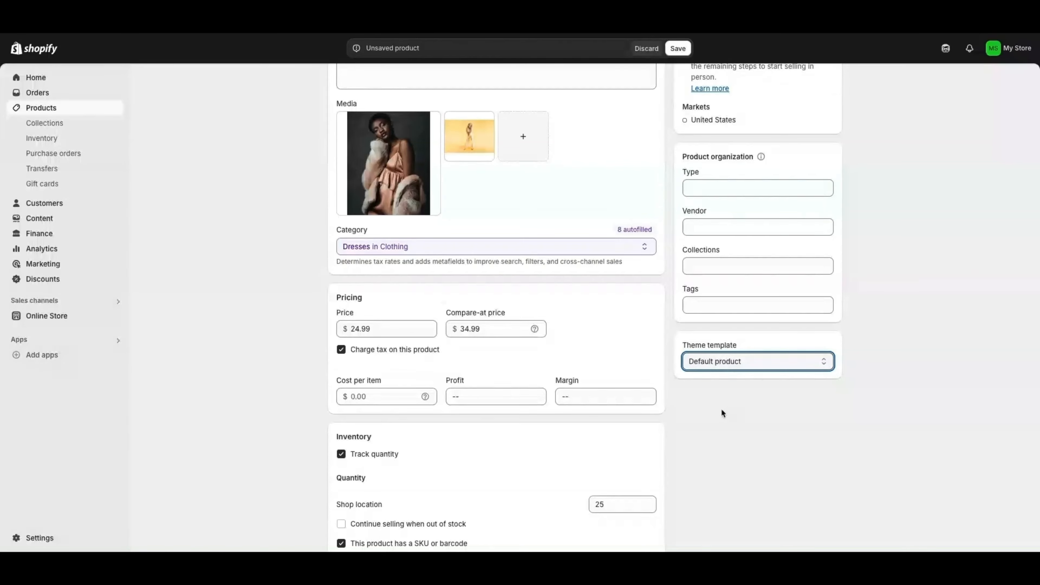
- Save the Girls Dress product
{"action": "scroll", "coordinate": [723, 411], "scroll_direction": "down", "scroll_amount": 5}
{"action": "scroll", "coordinate": [712, 412], "scroll_direction": "down", "scroll_amount": 15}
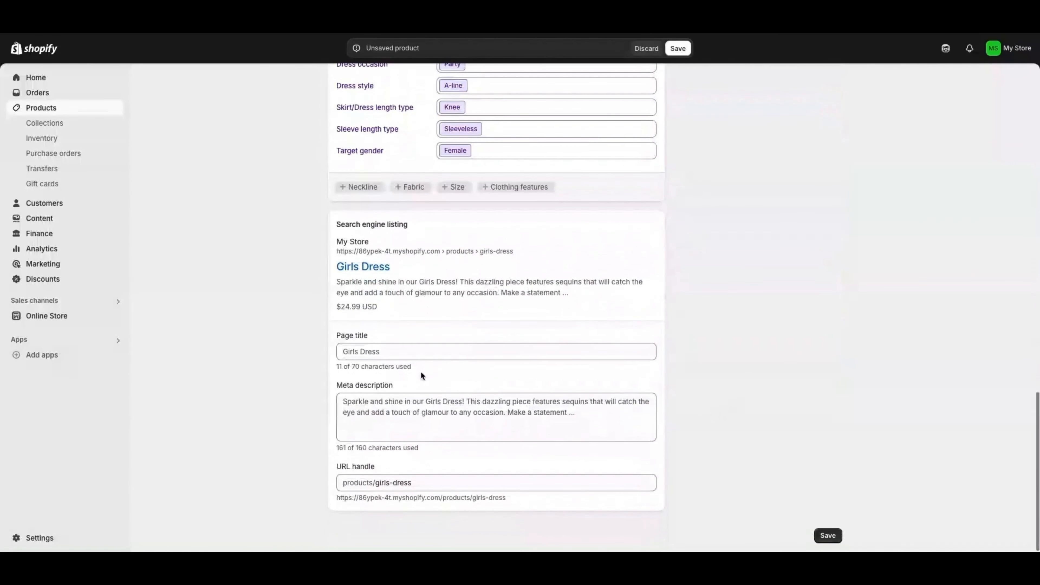
{"action": "left_click", "coordinate": [827, 536]}
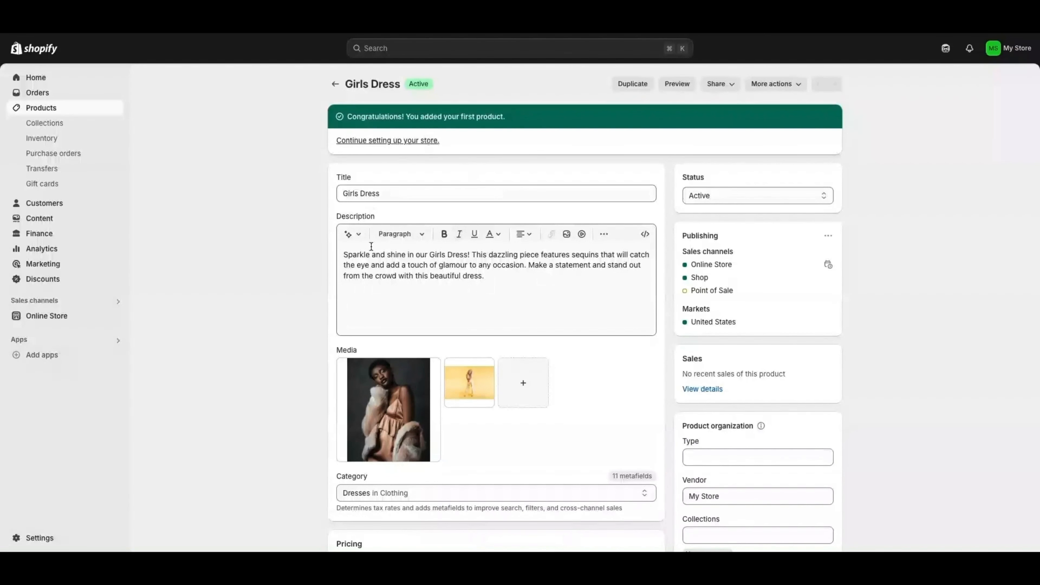
- Open the product list and view the sales channels of the Girls Dress product
{"action": "left_click", "coordinate": [37, 108]}
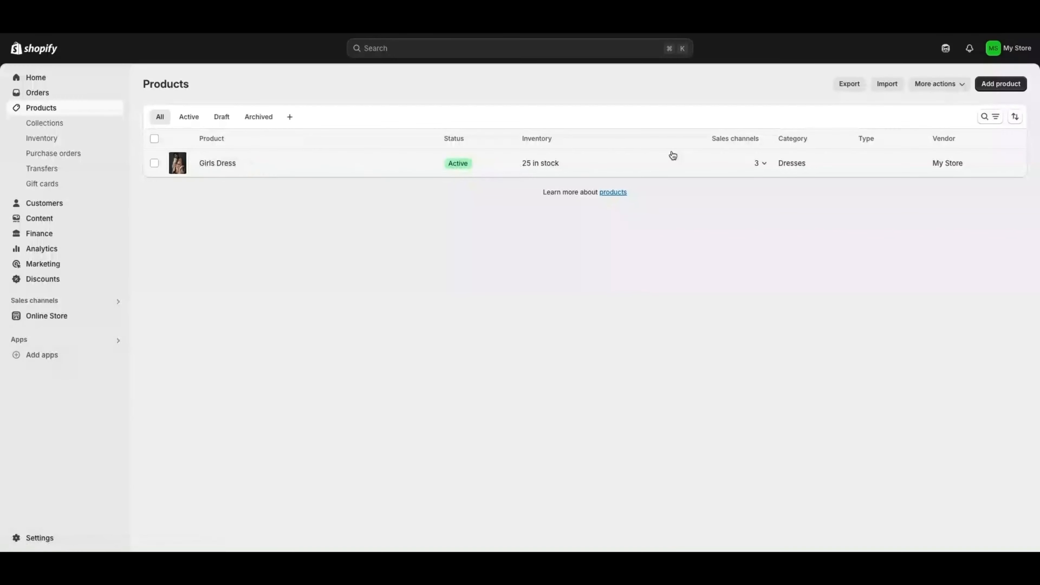
{"action": "left_click", "coordinate": [762, 165]}
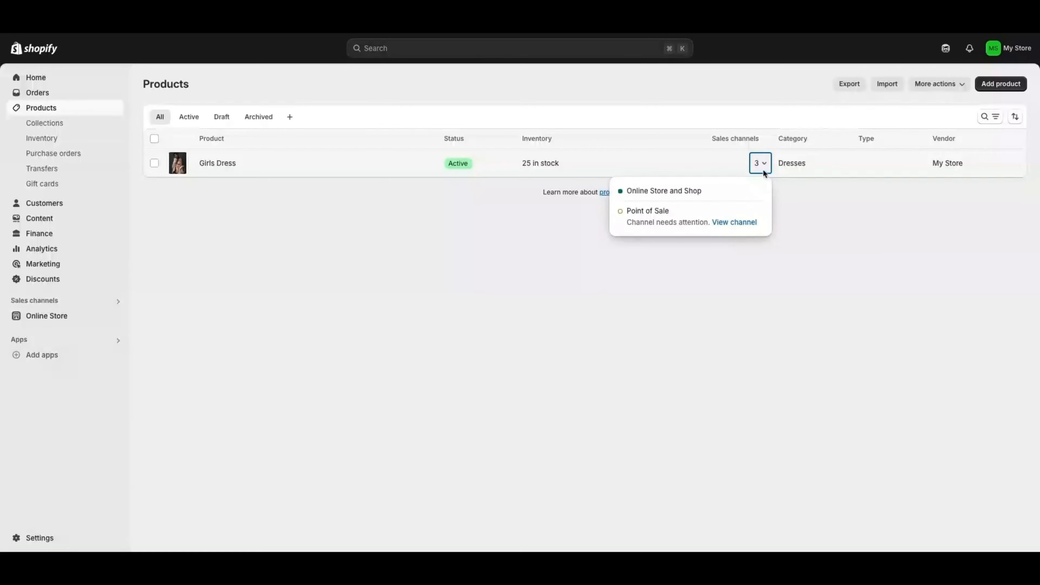
{"action": "left_click", "coordinate": [191, 195]}
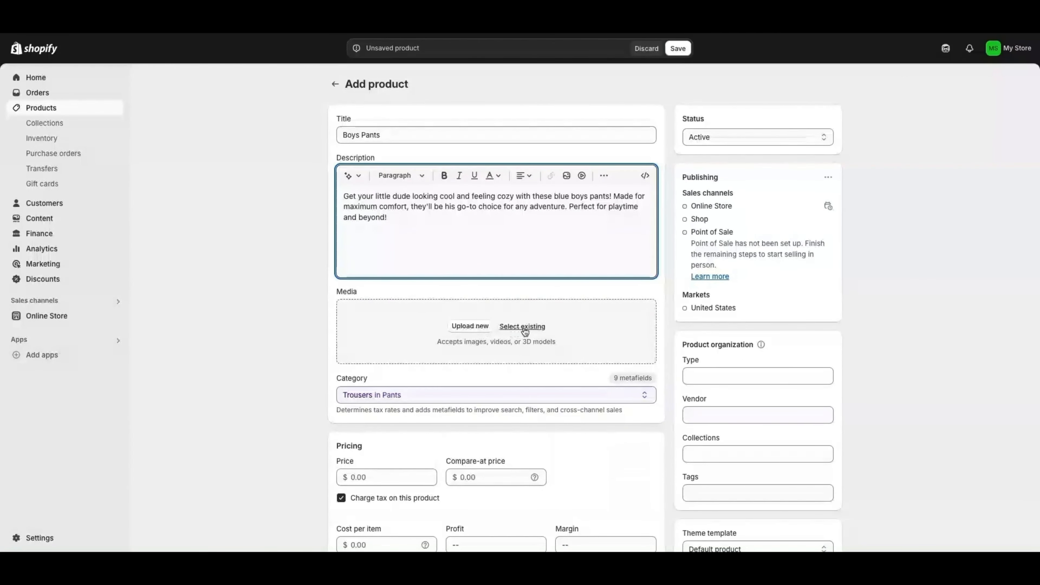
- Add the two existing dress images from the store's files to the Boys Pants product's media
{"action": "left_click", "coordinate": [525, 331]}
{"action": "left_click", "coordinate": [316, 287]}
{"action": "left_click", "coordinate": [387, 288]}
{"action": "left_click", "coordinate": [756, 482]}
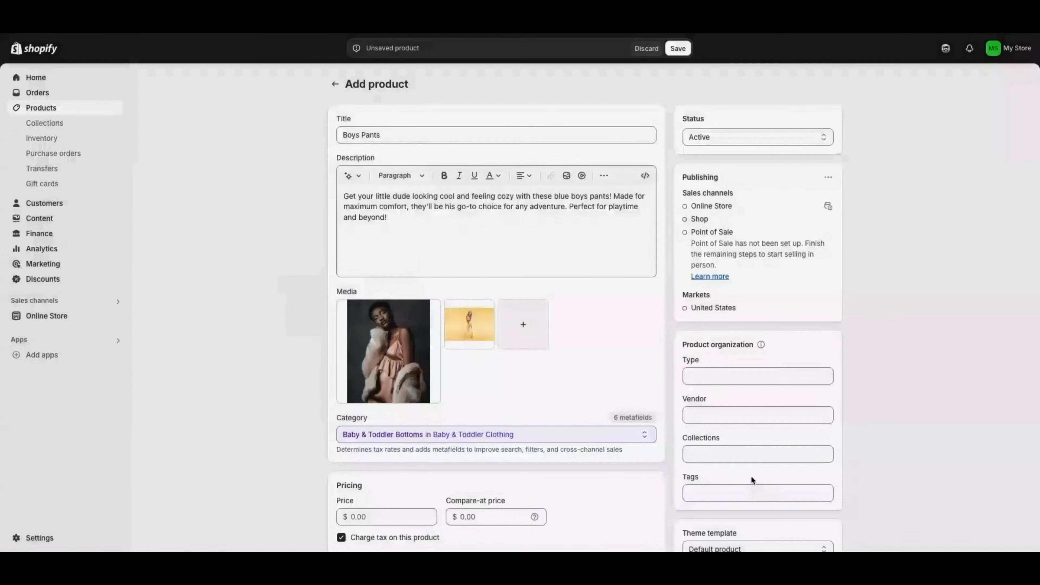
- Set the category to Clothing in Apparel & Accessories, with a price of $22.99 and a compare-at price of $32.99
{"action": "scroll", "coordinate": [392, 252], "scroll_direction": "down", "scroll_amount": 5}
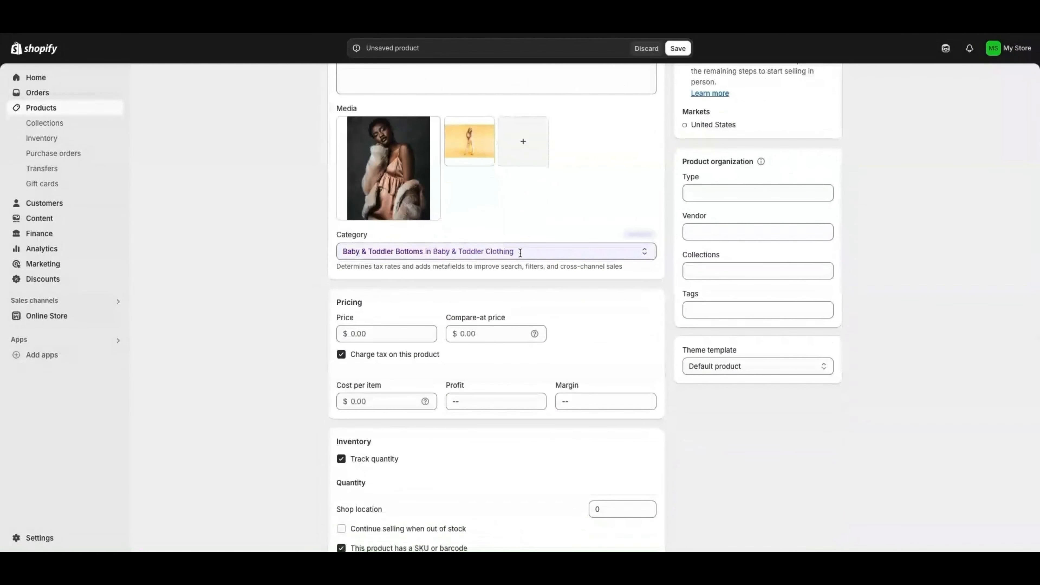
{"action": "left_click", "coordinate": [577, 252]}
{"action": "left_click", "coordinate": [367, 335]}
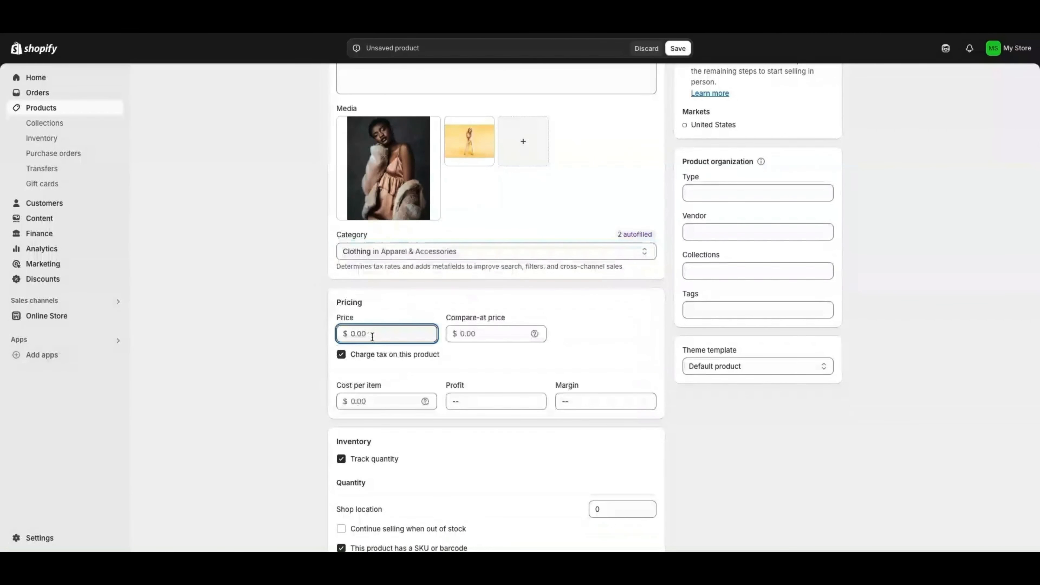
{"action": "type", "text": "22.99"}
{"action": "key", "text": "Tab"}
{"action": "type", "text": "32.99"}
{"action": "left_click", "coordinate": [369, 400]}
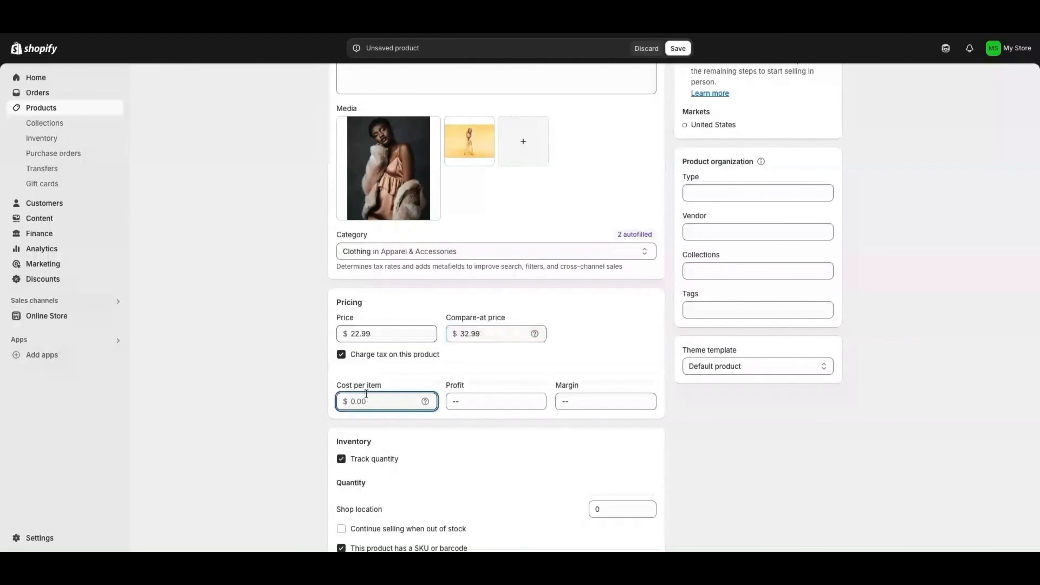
- Set the quantity at Shop location to 25, disable the SKU or barcode option and set the shipping weight to 1.5 lb
{"action": "scroll", "coordinate": [366, 394], "scroll_direction": "down", "scroll_amount": 2}
{"action": "scroll", "coordinate": [503, 340], "scroll_direction": "down", "scroll_amount": 2}
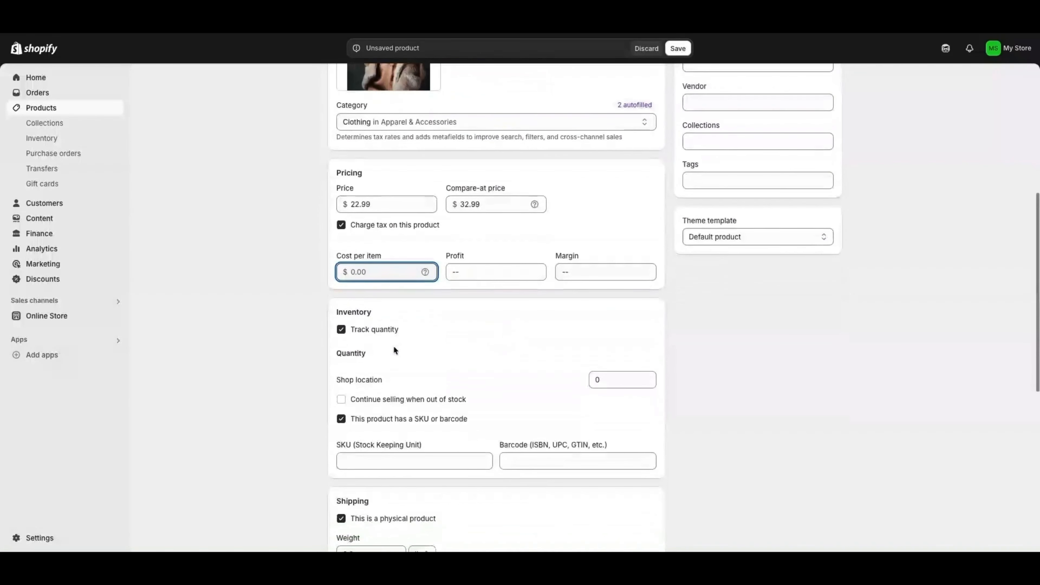
{"action": "scroll", "coordinate": [394, 350], "scroll_direction": "down", "scroll_amount": 1}
{"action": "left_click", "coordinate": [617, 353]}
{"action": "type", "text": "25"}
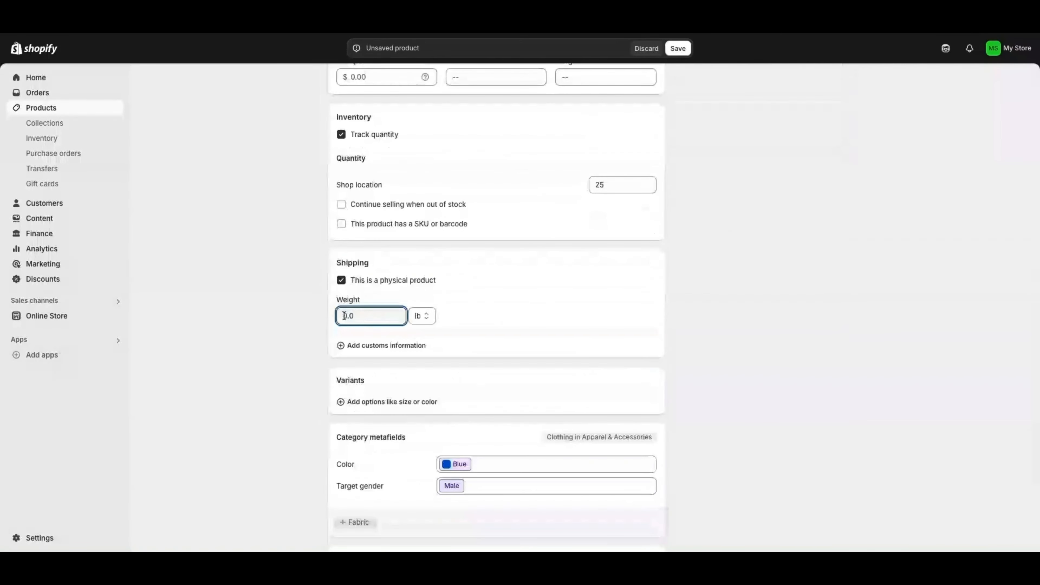
{"action": "left_click", "coordinate": [331, 316]}
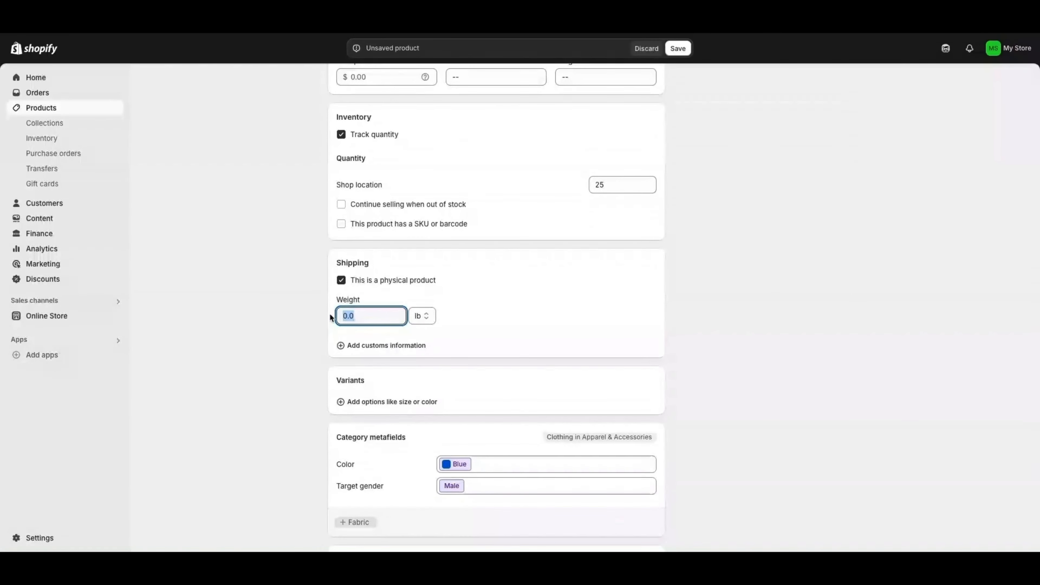
{"action": "type", "text": "1.5"}
- Add Color, Fabric and Target gender as variant options for Boys Pants, using Blue and Male as the color and gender values
{"action": "scroll", "coordinate": [352, 279], "scroll_direction": "down", "scroll_amount": 3}
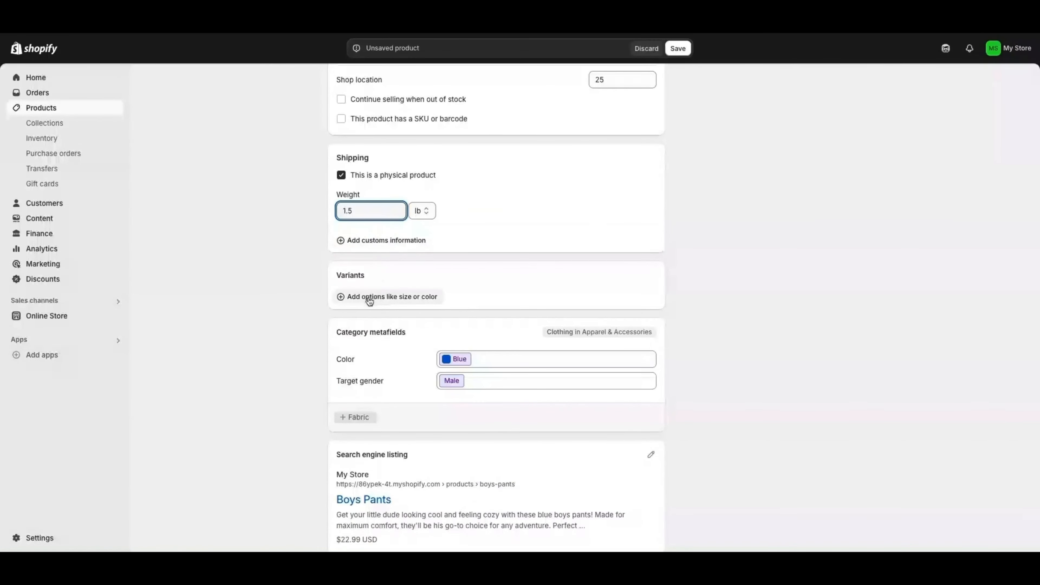
{"action": "left_click", "coordinate": [386, 300]}
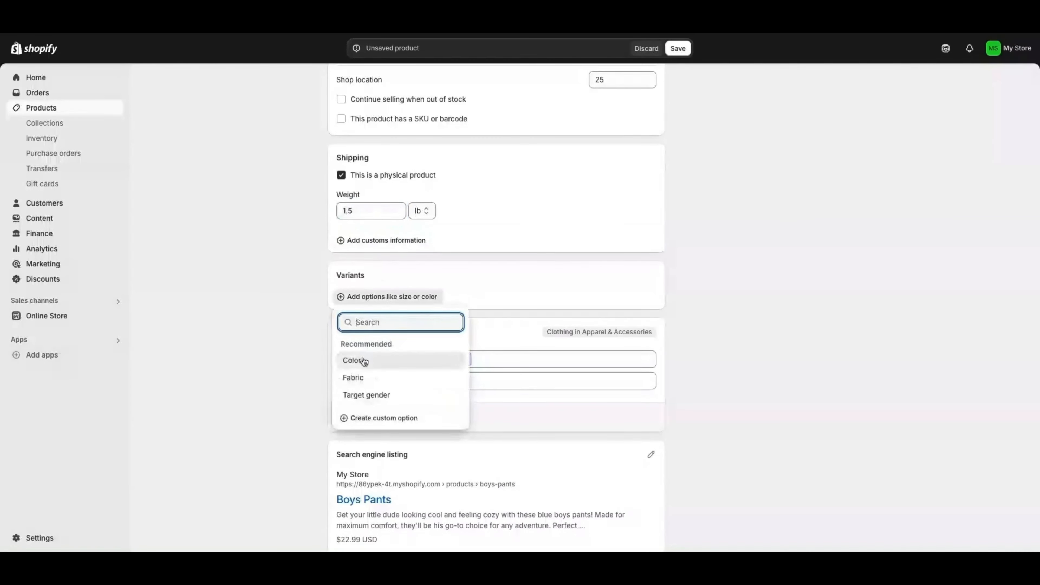
{"action": "left_click", "coordinate": [355, 360]}
{"action": "scroll", "coordinate": [372, 320], "scroll_direction": "down", "scroll_amount": 1}
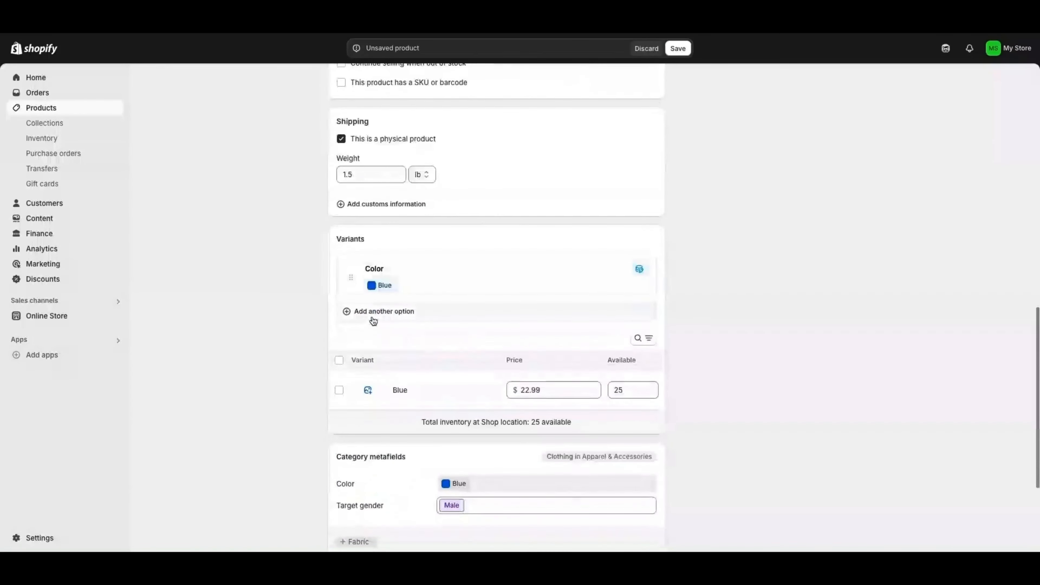
{"action": "left_click", "coordinate": [393, 311]}
{"action": "left_click", "coordinate": [366, 253]}
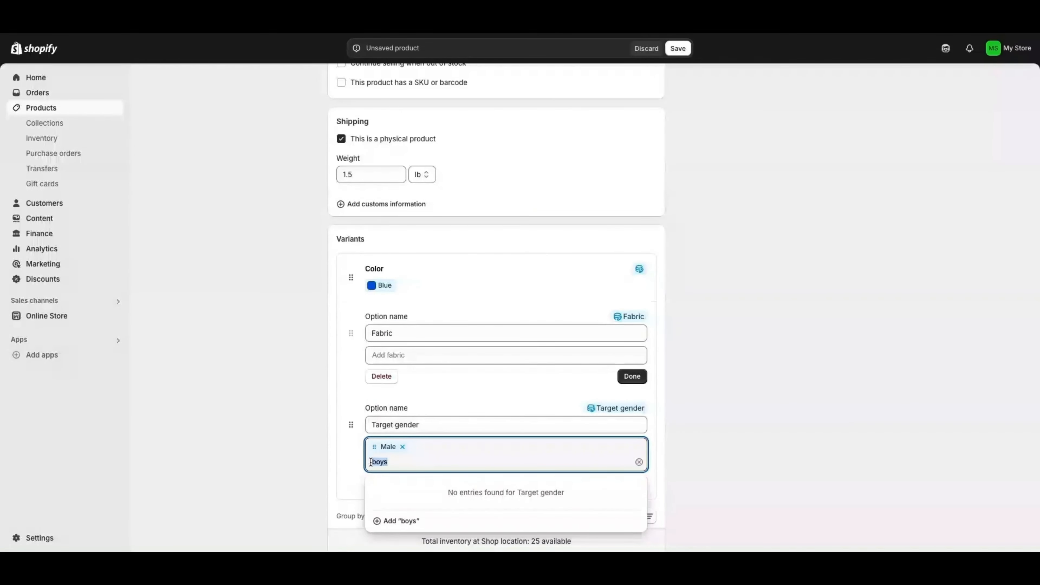
{"action": "key", "text": "BackSpace"}
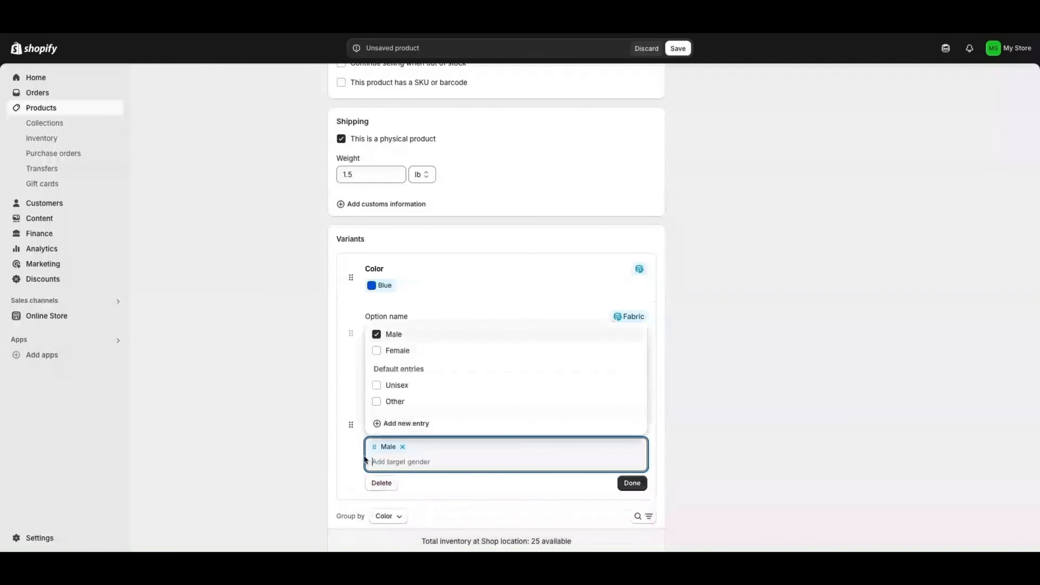
{"action": "left_click", "coordinate": [744, 440]}
- Add Pink, Yellow and Beige to the Color option, set Fabric to Cotton and finish editing the variant options
{"action": "left_click", "coordinate": [407, 332]}
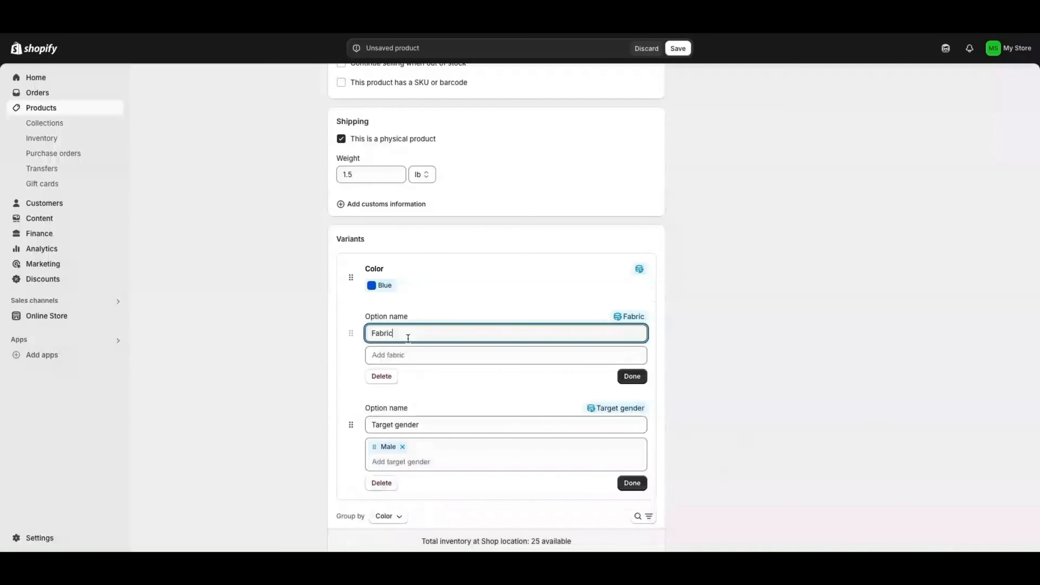
{"action": "left_click", "coordinate": [378, 286]}
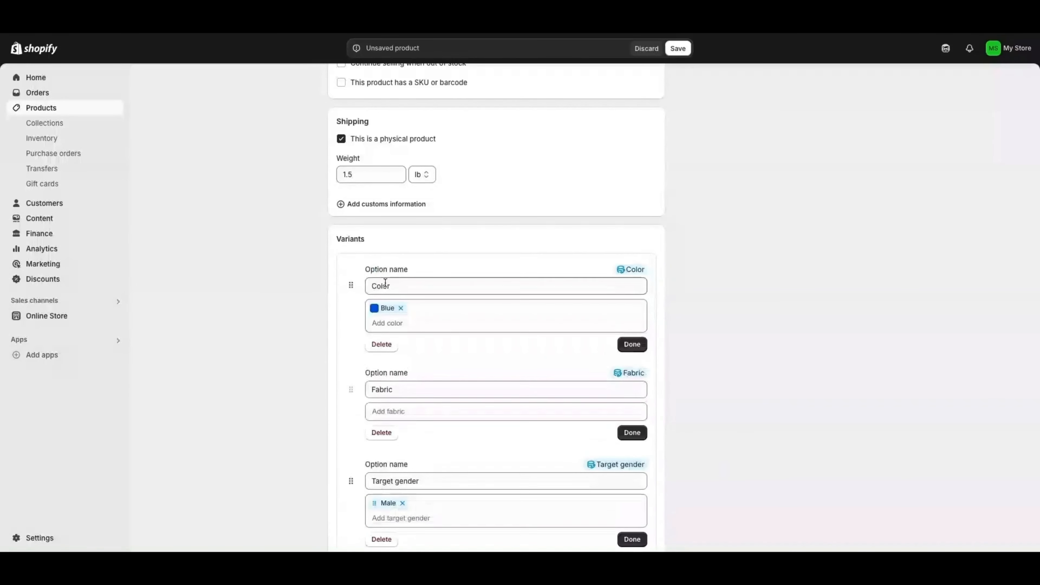
{"action": "left_click", "coordinate": [388, 322]}
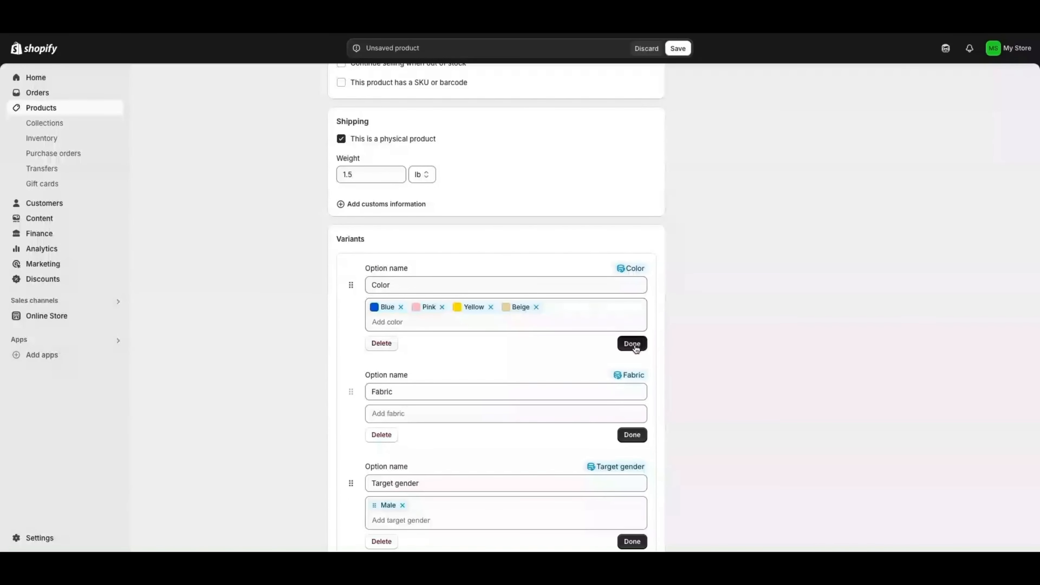
{"action": "left_click", "coordinate": [635, 347]}
{"action": "left_click", "coordinate": [630, 379]}
{"action": "scroll", "coordinate": [565, 242], "scroll_direction": "down", "scroll_amount": 5}
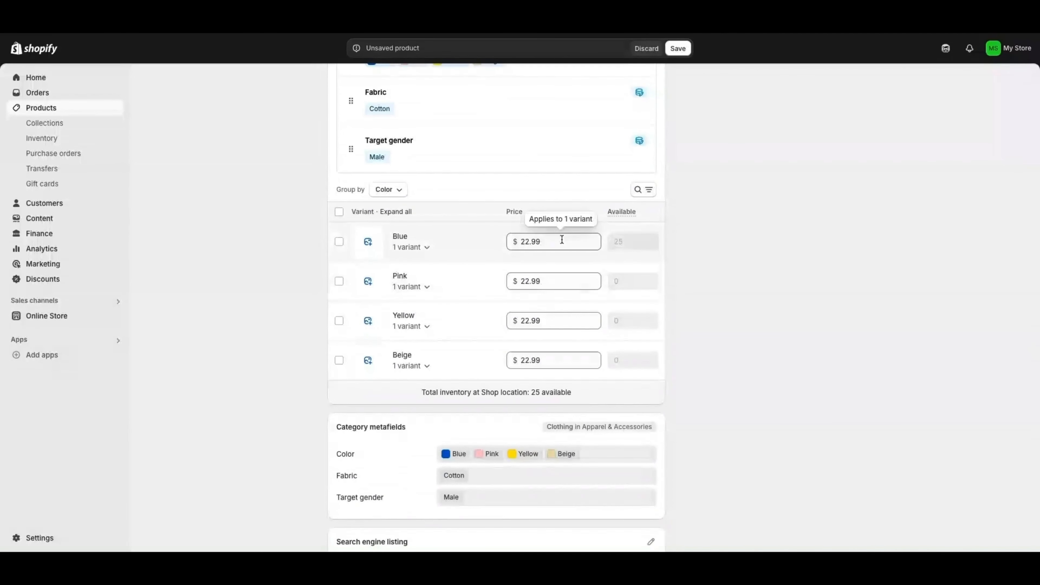
{"action": "scroll", "coordinate": [503, 279], "scroll_direction": "down", "scroll_amount": 3}
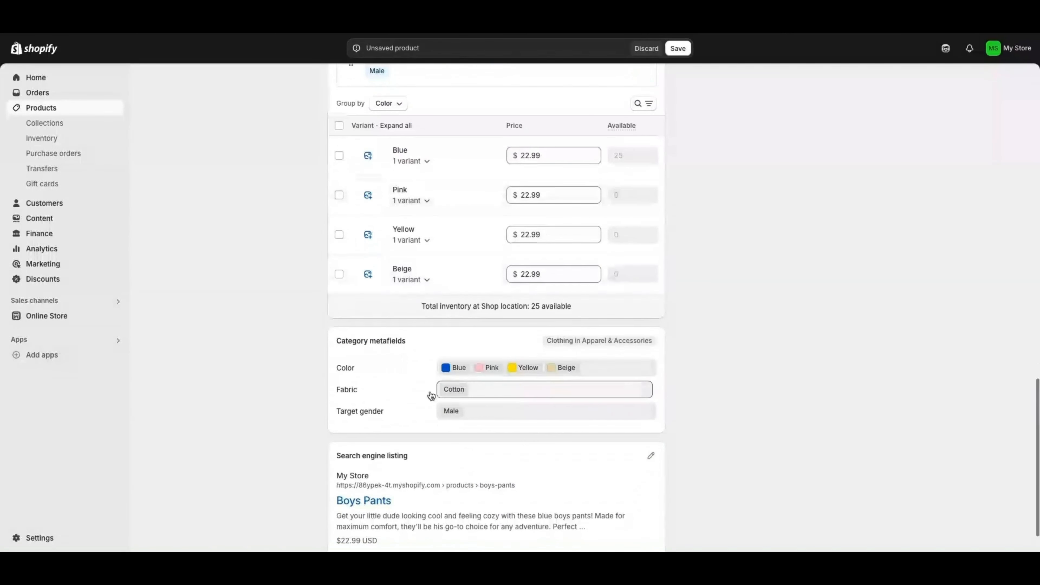
- Save the Boys Pants product and return to the product list
{"action": "scroll", "coordinate": [798, 369], "scroll_direction": "up", "scroll_amount": 15}
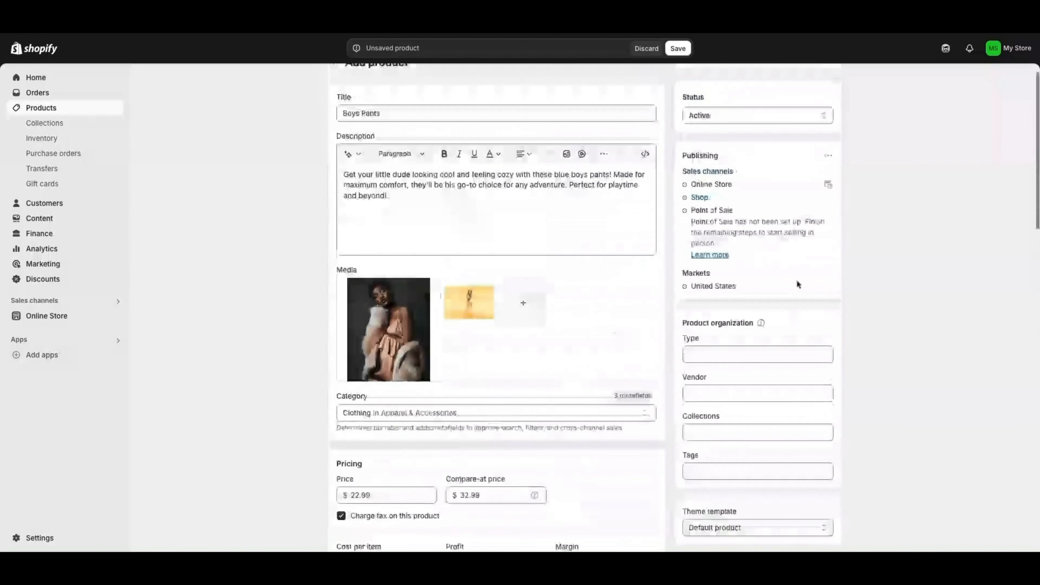
{"action": "scroll", "coordinate": [696, 146], "scroll_direction": "down", "scroll_amount": 15}
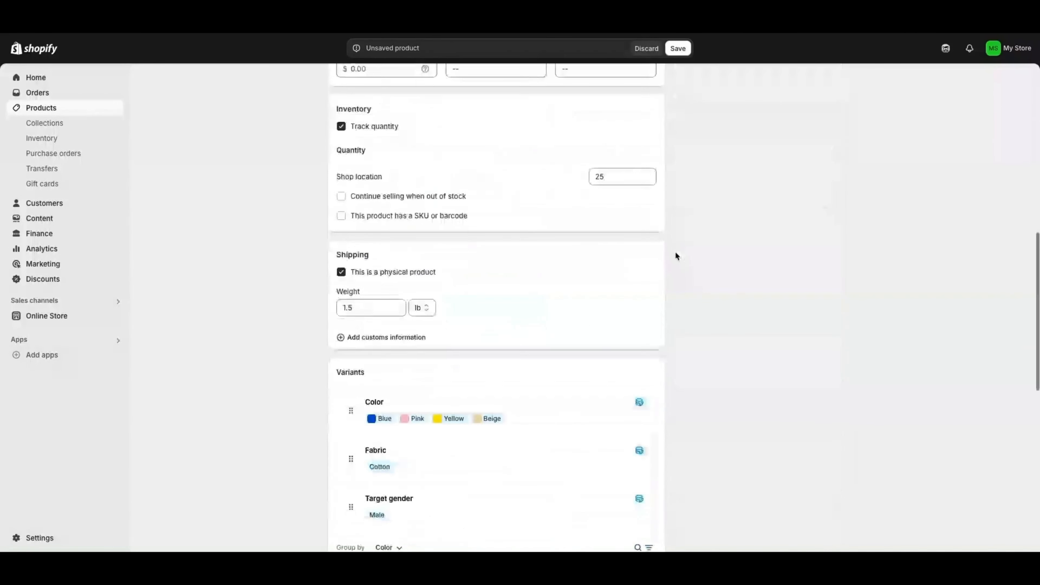
{"action": "left_click", "coordinate": [828, 537]}
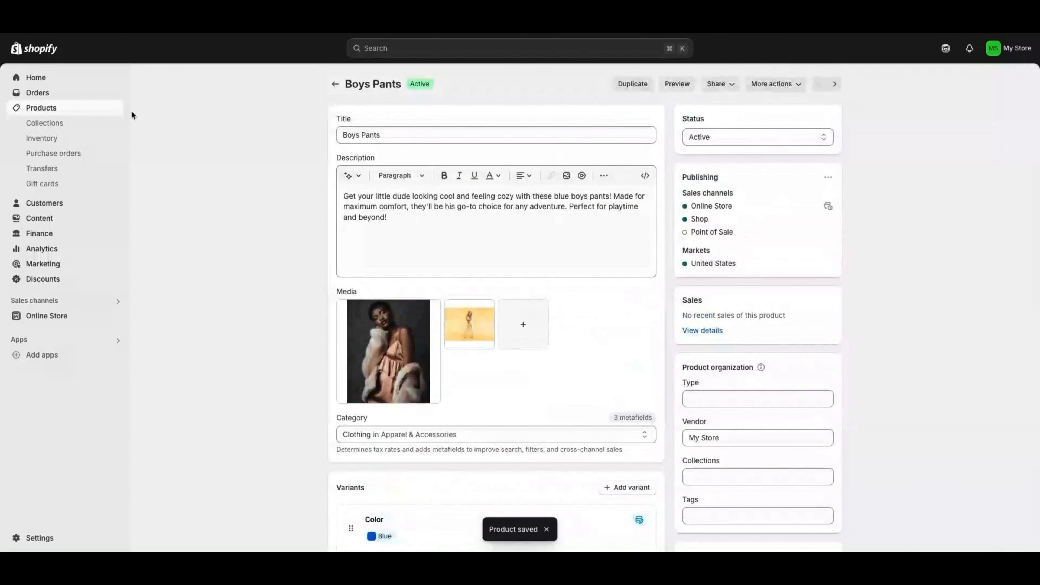
{"action": "left_click", "coordinate": [43, 108]}
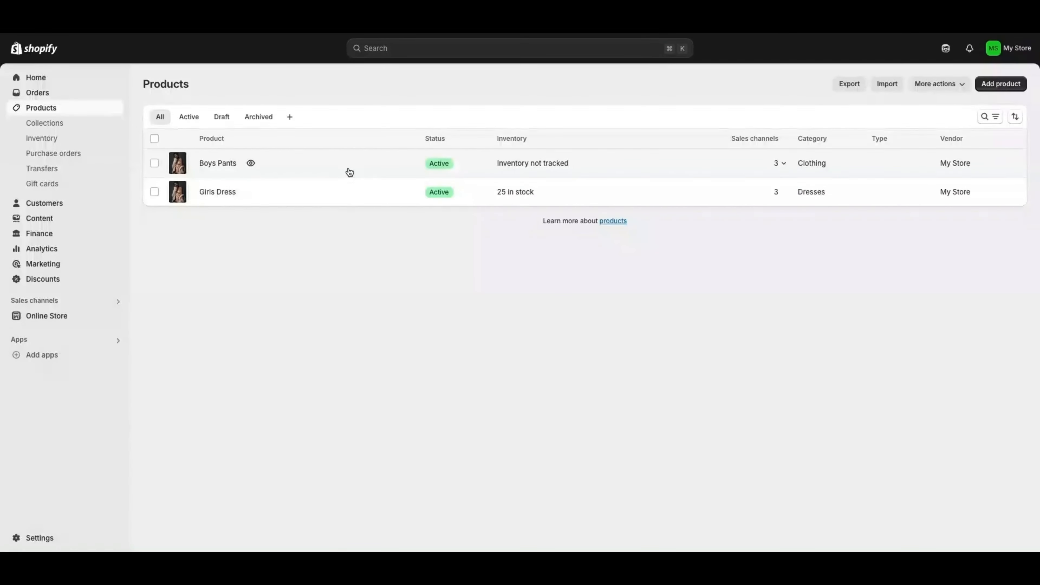
- Start a new collection titled "Summer Wear" with the description "The best clothes for boys and girls this summer!"
{"action": "left_click", "coordinate": [57, 126]}
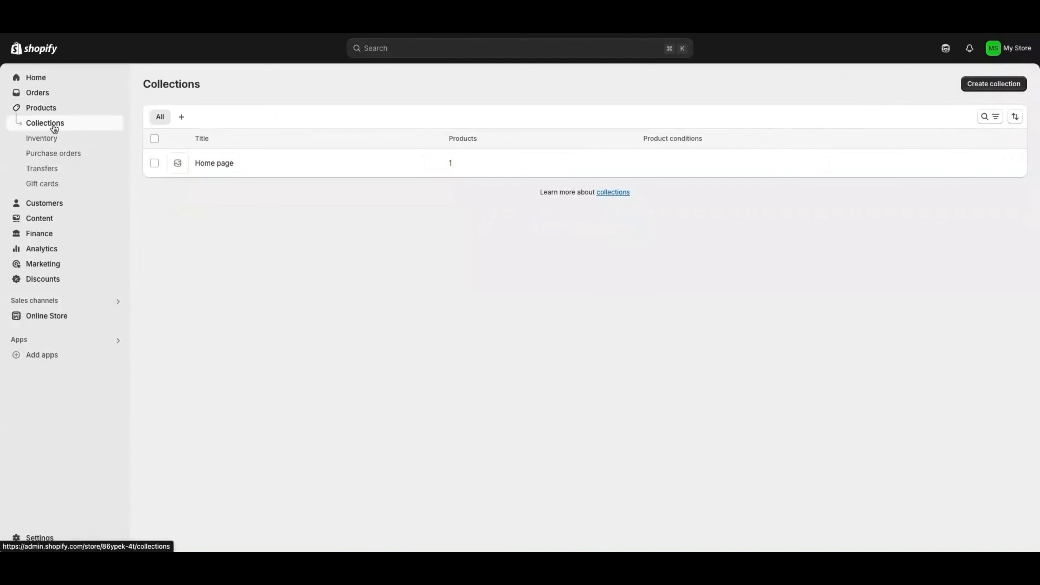
{"action": "left_click", "coordinate": [1006, 88]}
{"action": "left_click", "coordinate": [454, 138]}
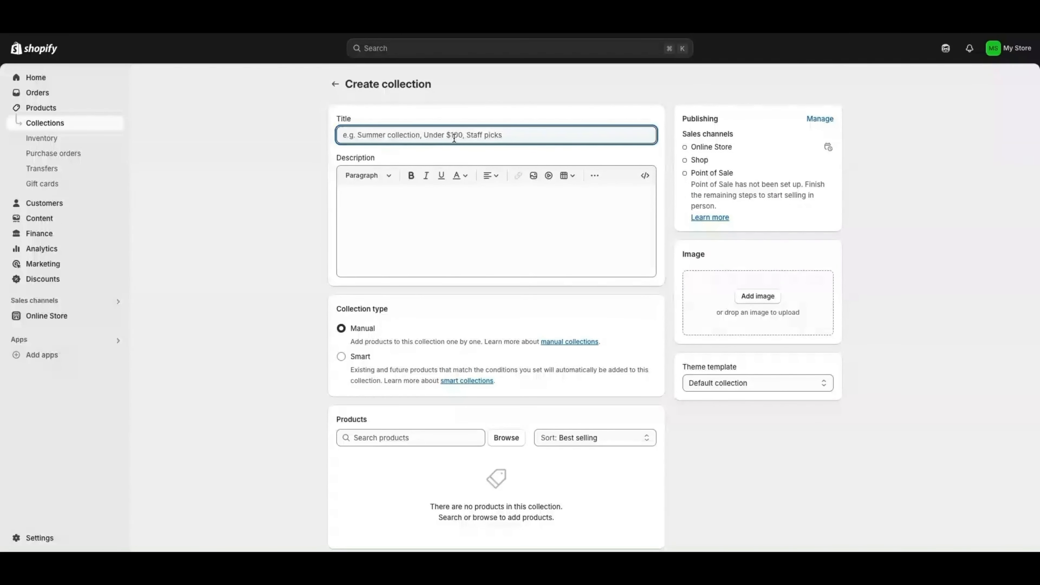
{"action": "type", "text": "Summer Wear"}
{"action": "left_click", "coordinate": [475, 224]}
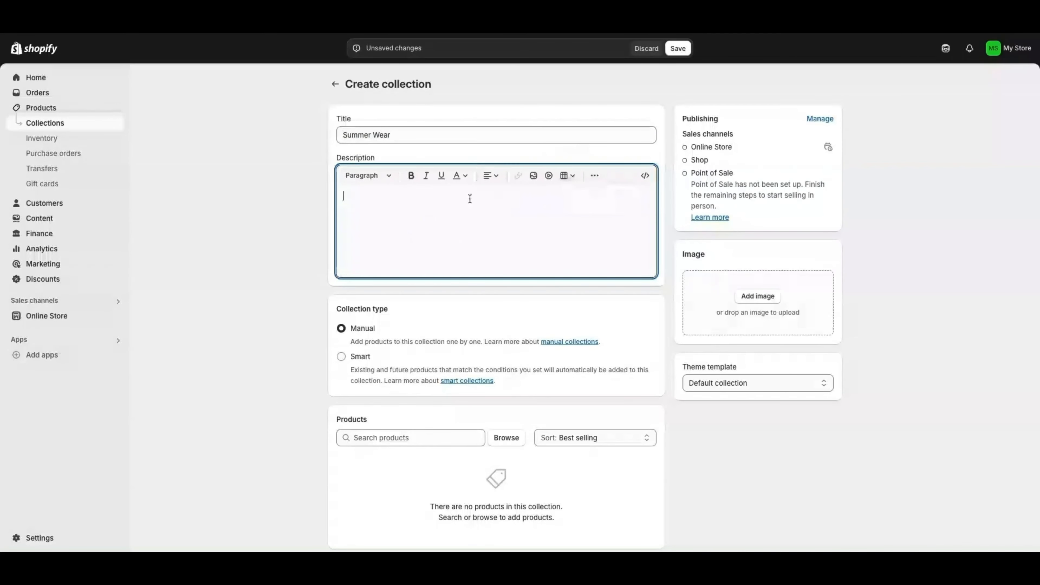
{"action": "type", "text": "The best clothes for boys and girls this summer!"}
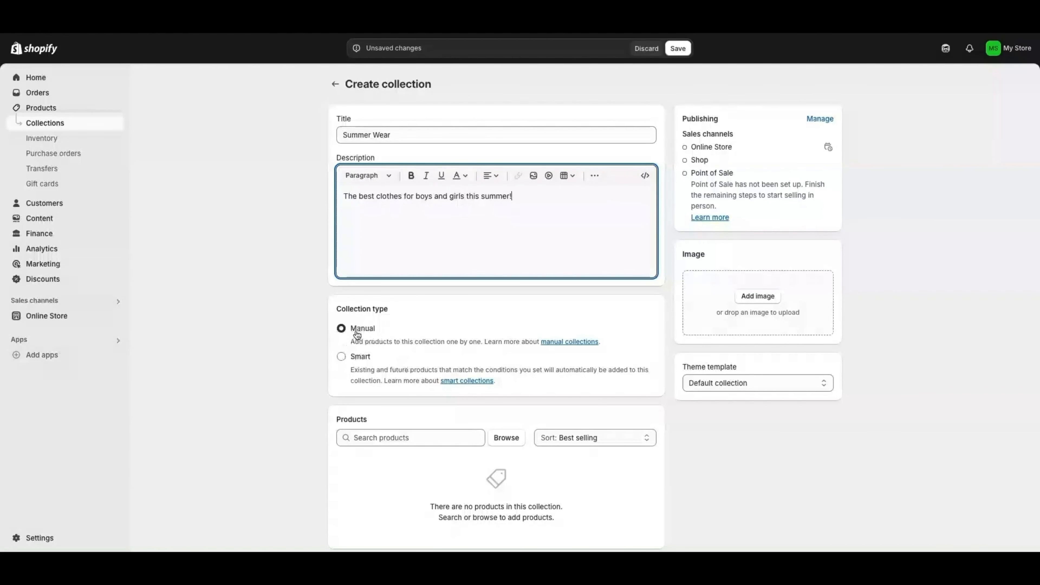
- Try the Smart collection type, review its available condition fields and restore the Manual type
{"action": "left_click", "coordinate": [341, 356]}
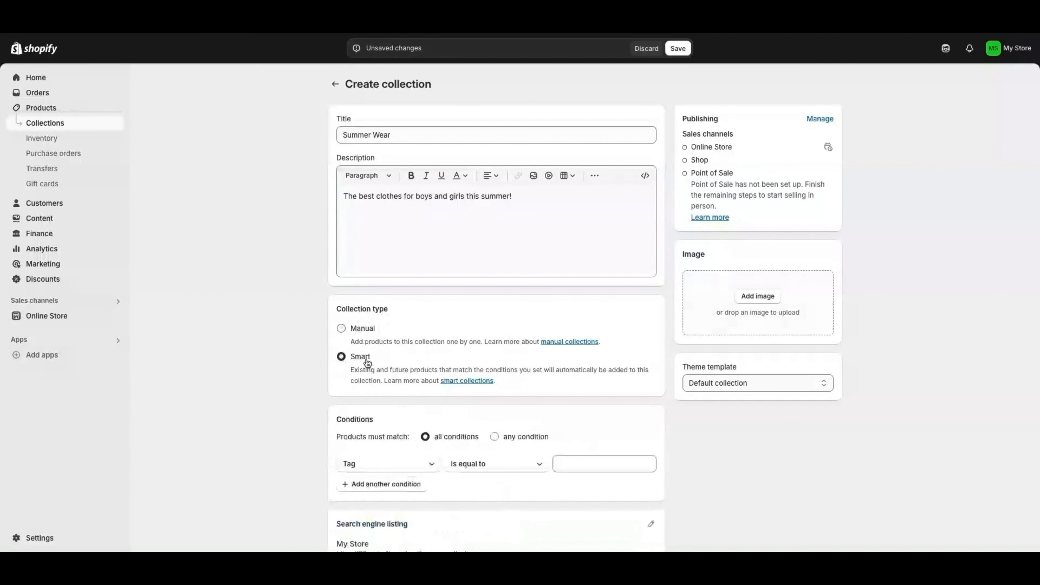
{"action": "scroll", "coordinate": [451, 351], "scroll_direction": "down", "scroll_amount": 2}
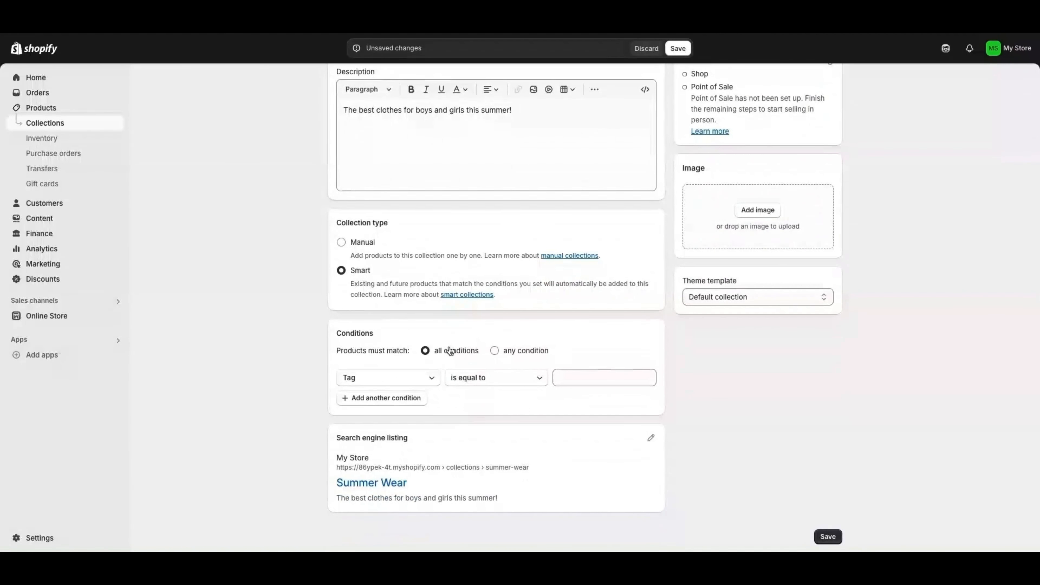
{"action": "left_click", "coordinate": [415, 379]}
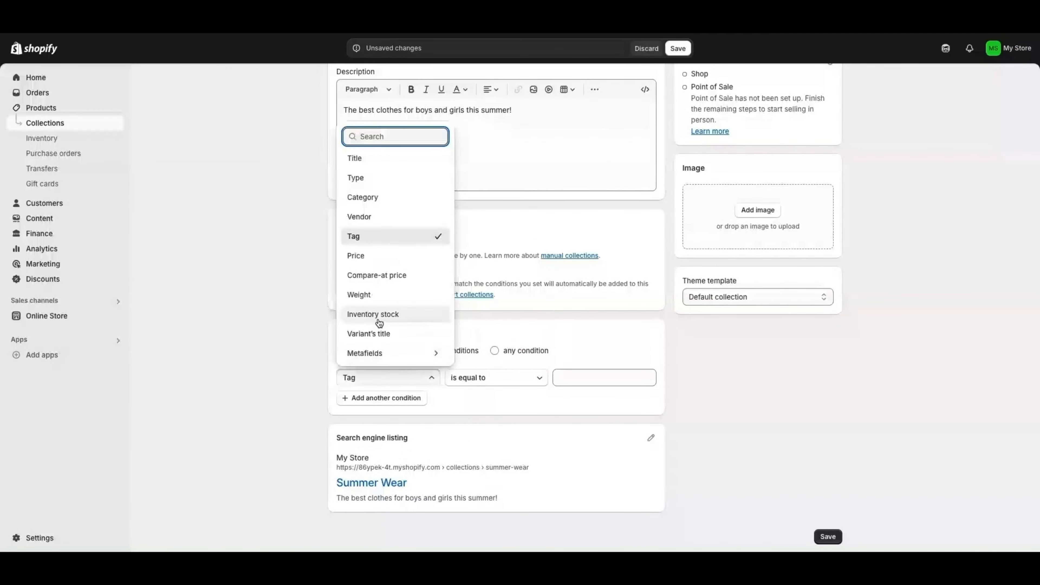
{"action": "left_click", "coordinate": [590, 325]}
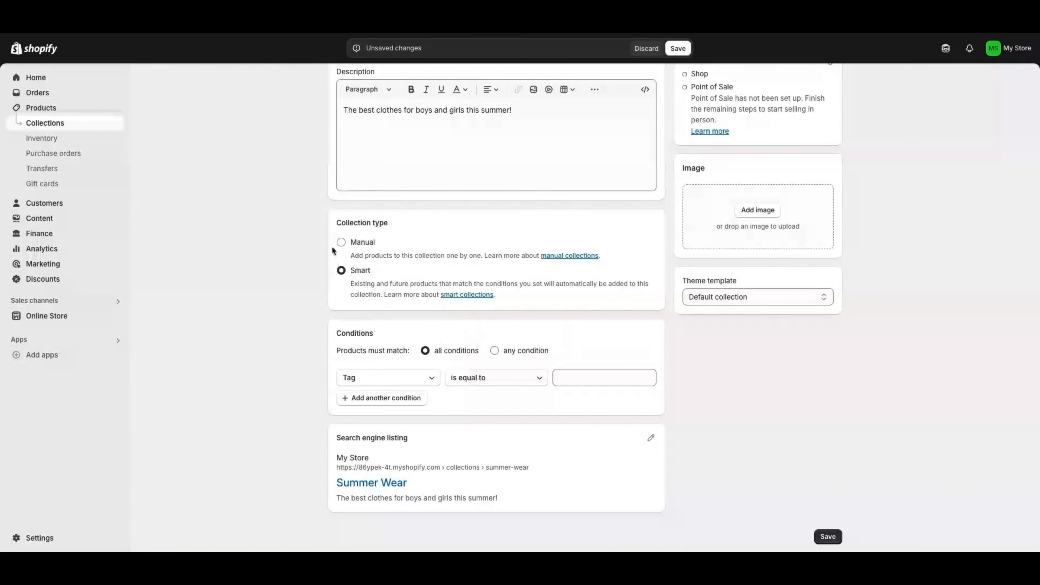
{"action": "left_click", "coordinate": [342, 244]}
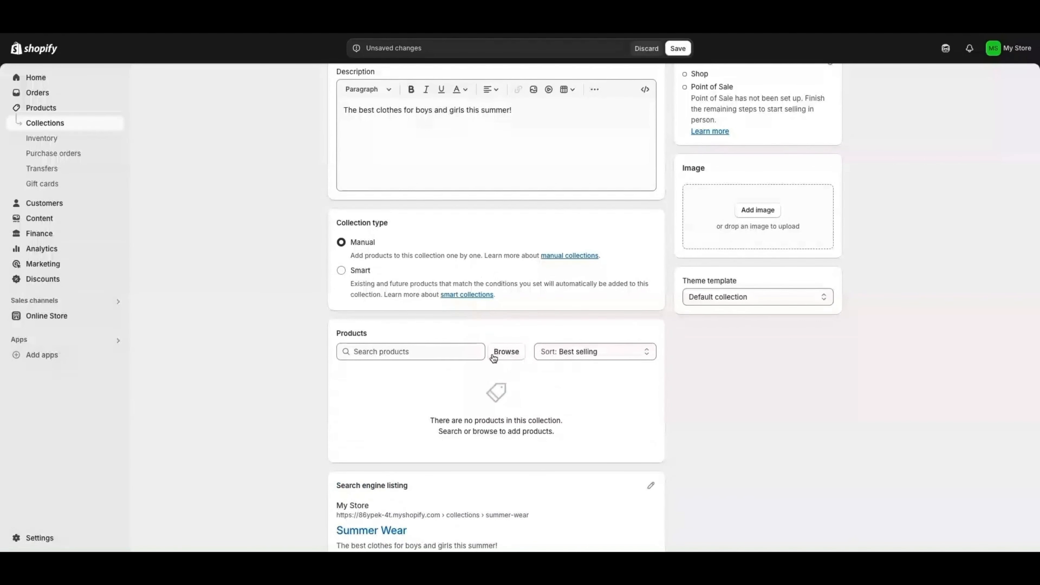
- Add the Boys Pants and Girls Dress products to the Summer Wear collection
{"action": "left_click", "coordinate": [503, 352]}
{"action": "left_click", "coordinate": [366, 200]}
{"action": "left_click", "coordinate": [366, 231]}
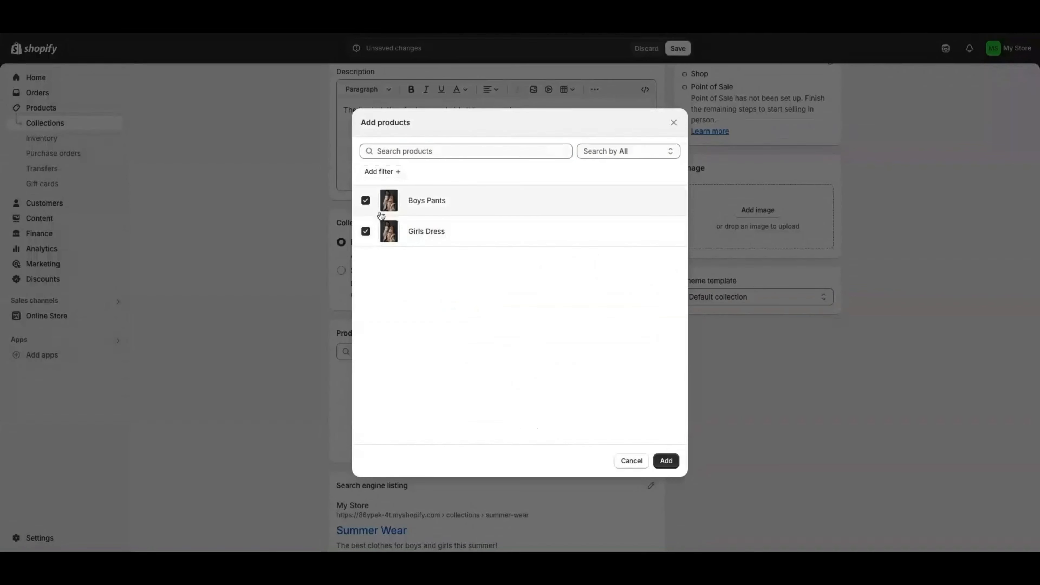
{"action": "left_click", "coordinate": [667, 462]}
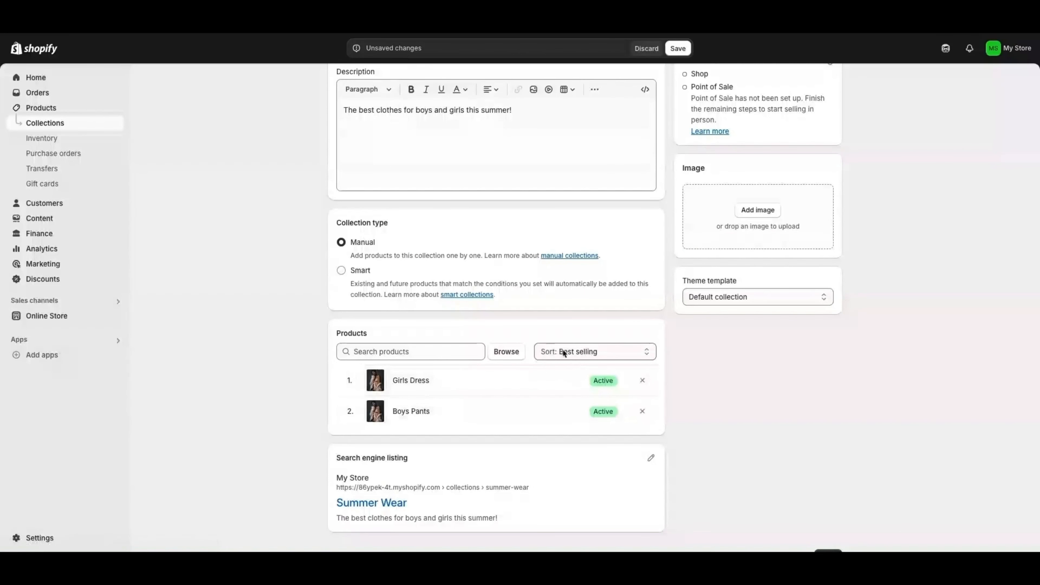
{"action": "scroll", "coordinate": [425, 401], "scroll_direction": "down", "scroll_amount": 2}
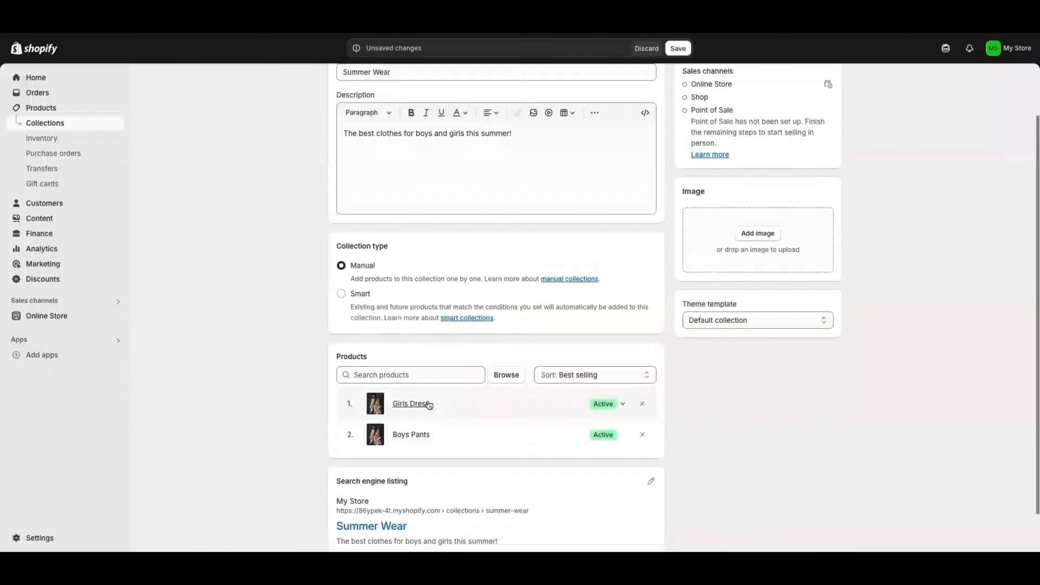
{"action": "scroll", "coordinate": [463, 381], "scroll_direction": "up", "scroll_amount": 3}
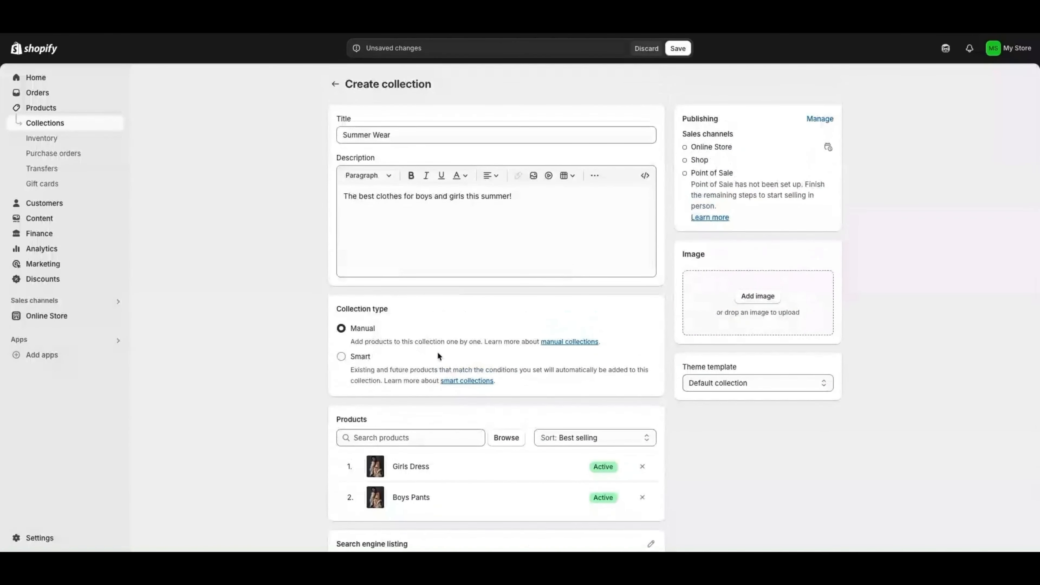
- Set the existing fashion-model photo with the dark background as the collection image and save the Summer Wear collection
{"action": "scroll", "coordinate": [438, 355], "scroll_direction": "down", "scroll_amount": 1}
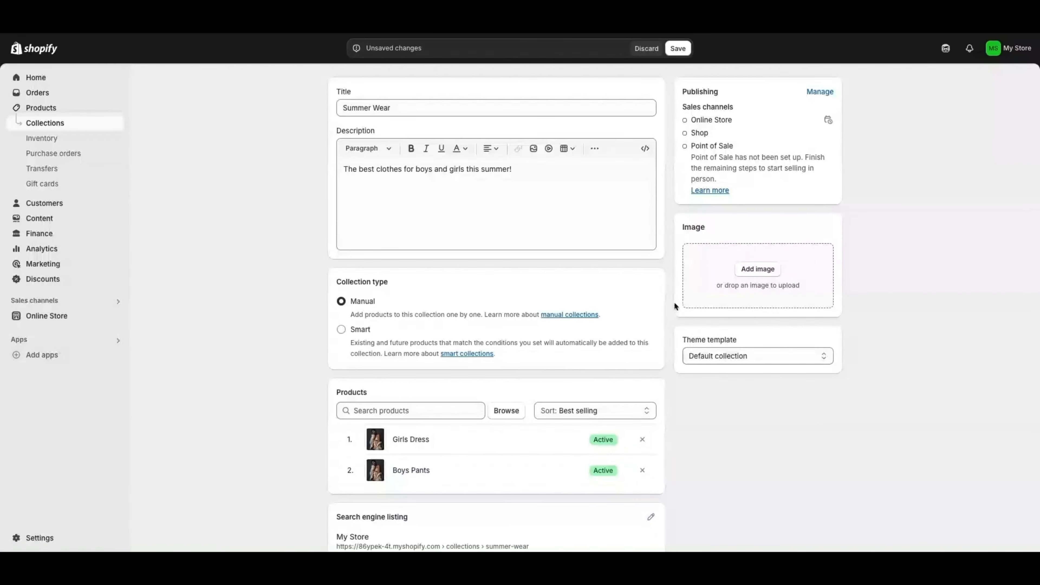
{"action": "left_click", "coordinate": [766, 271]}
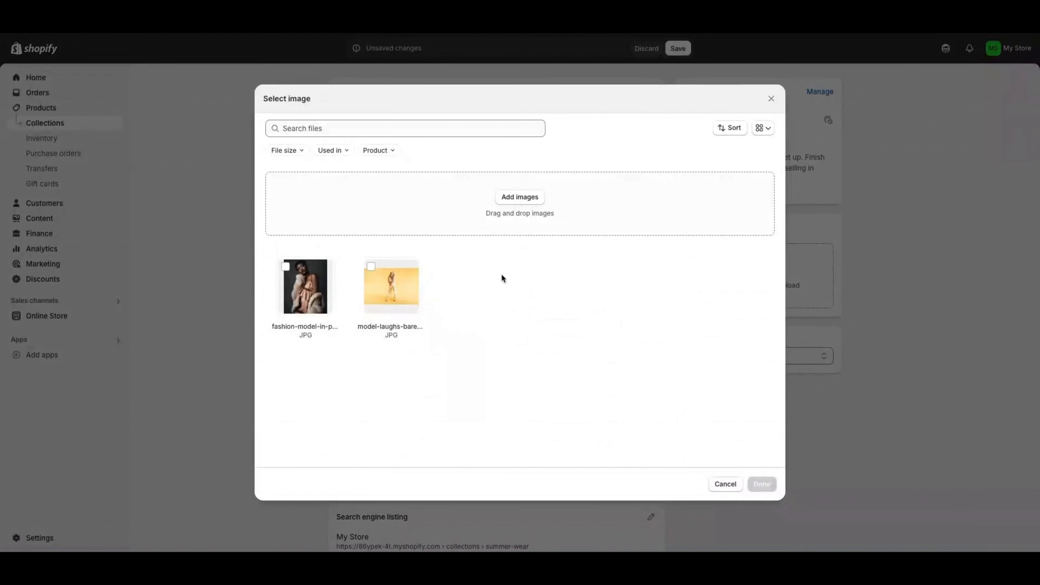
{"action": "left_click", "coordinate": [307, 283]}
{"action": "left_click", "coordinate": [761, 483]}
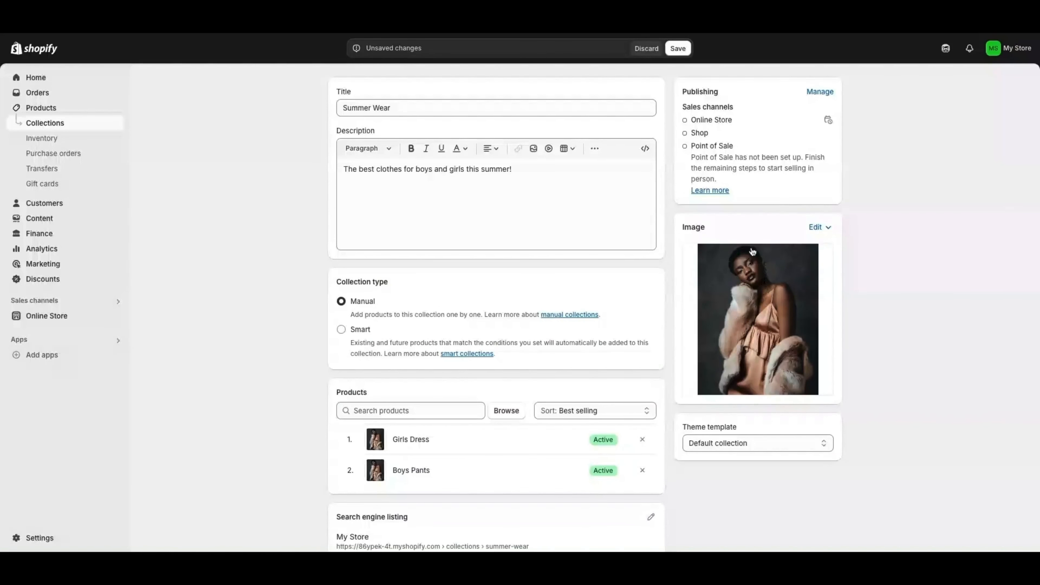
{"action": "scroll", "coordinate": [713, 326], "scroll_direction": "down", "scroll_amount": 3}
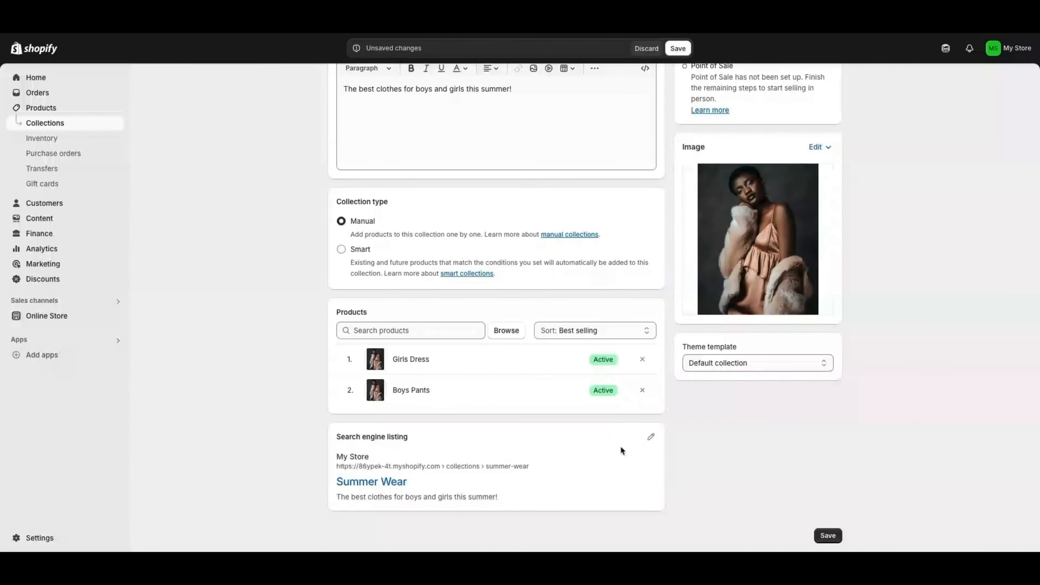
{"action": "scroll", "coordinate": [459, 409], "scroll_direction": "up", "scroll_amount": 4}
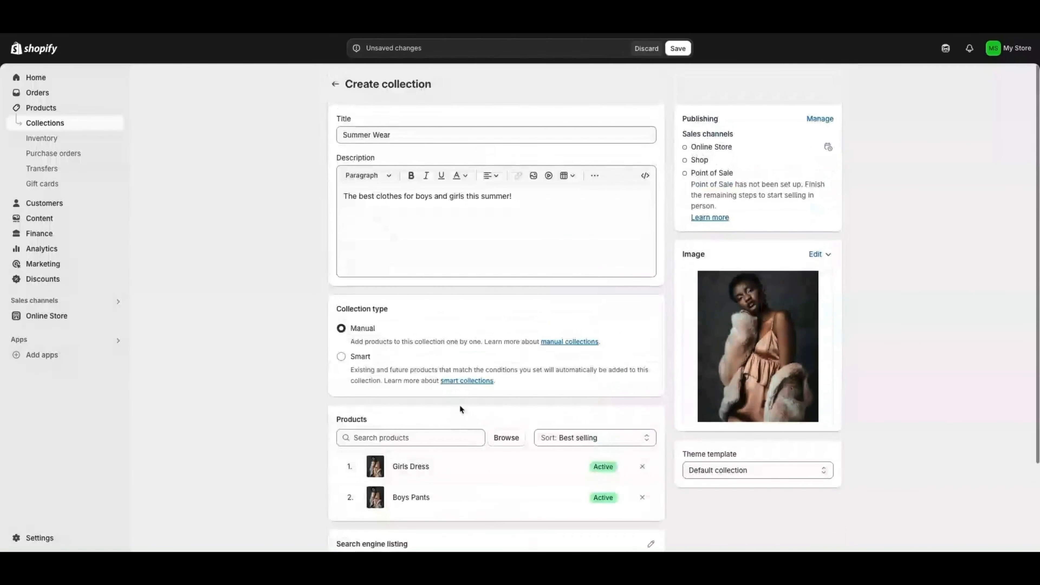
{"action": "scroll", "coordinate": [681, 361], "scroll_direction": "down", "scroll_amount": 4}
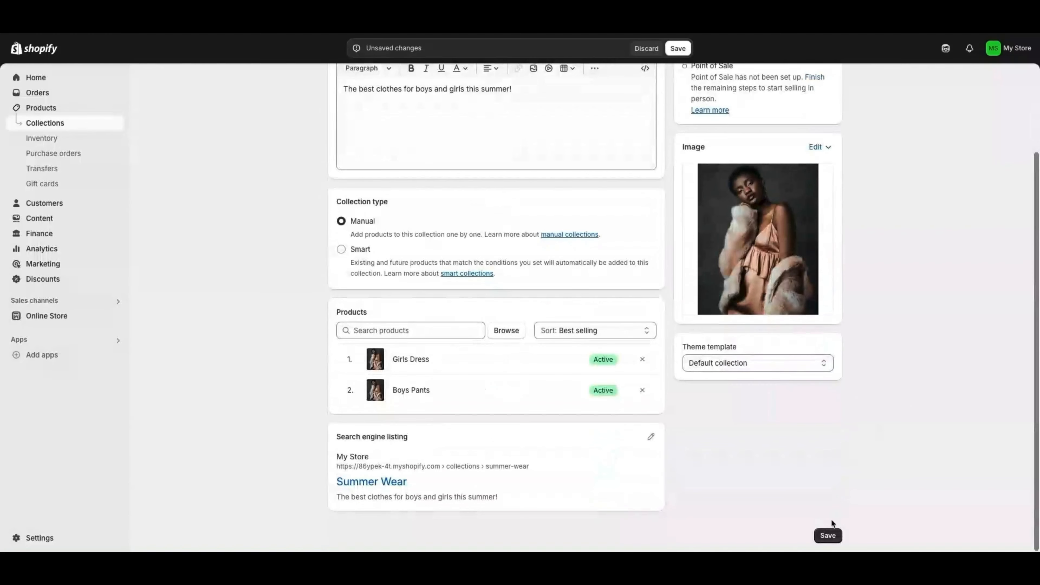
{"action": "left_click", "coordinate": [826, 537]}
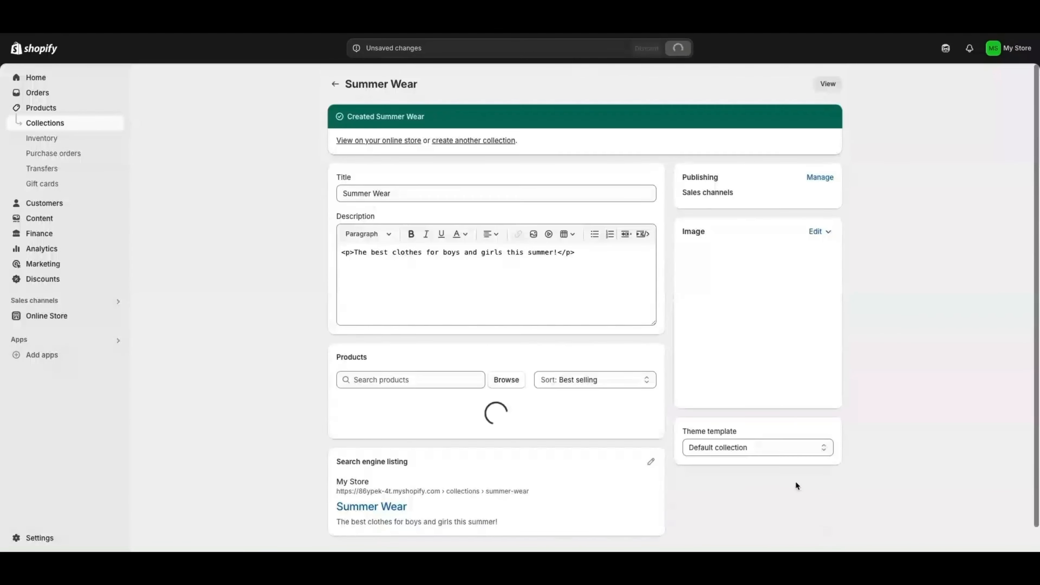
- Delete the Home page collection from the collections list
{"action": "left_click", "coordinate": [97, 126]}
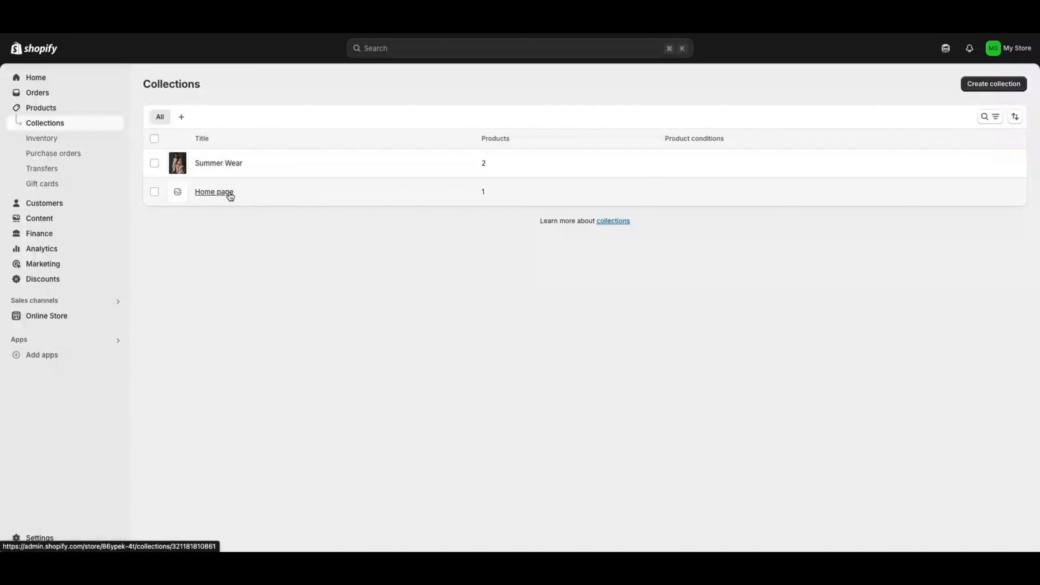
{"action": "left_click", "coordinate": [158, 195]}
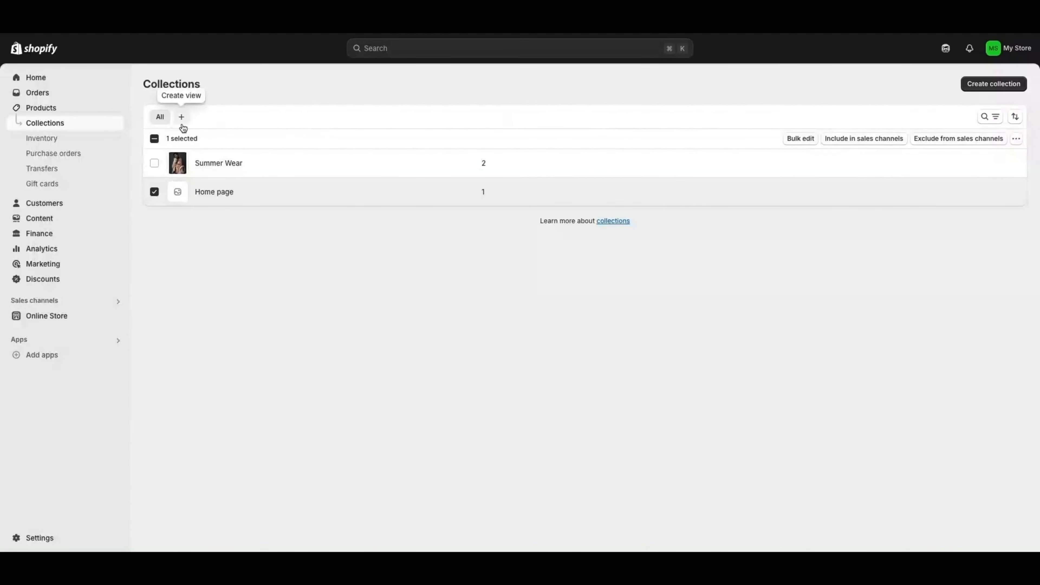
{"action": "left_click", "coordinate": [1017, 139]}
- Review the sort options and the Sales channel and Type filters for collections, and search for "summer"
{"action": "left_click", "coordinate": [1015, 117]}
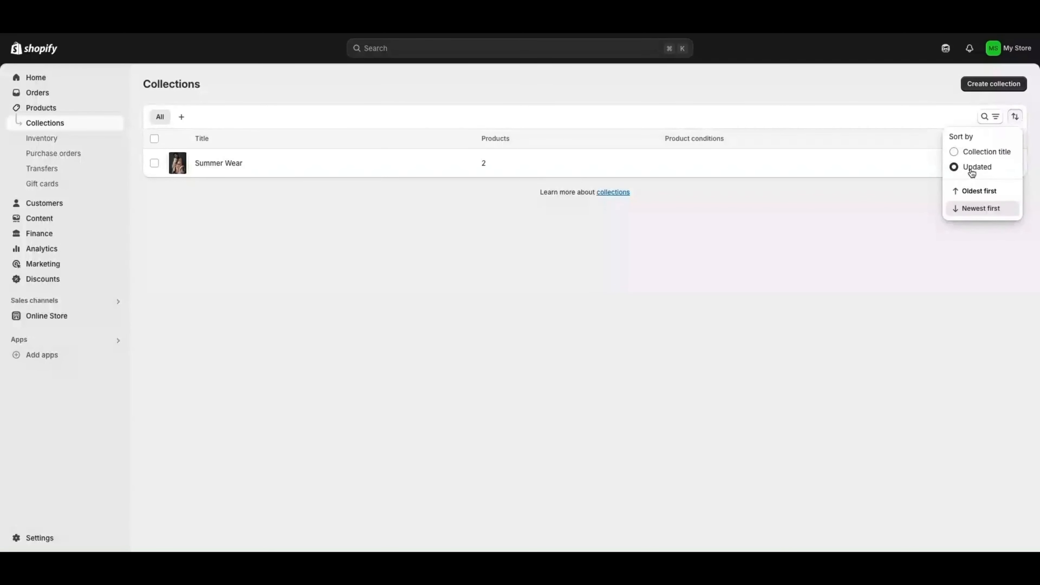
{"action": "left_click", "coordinate": [990, 117]}
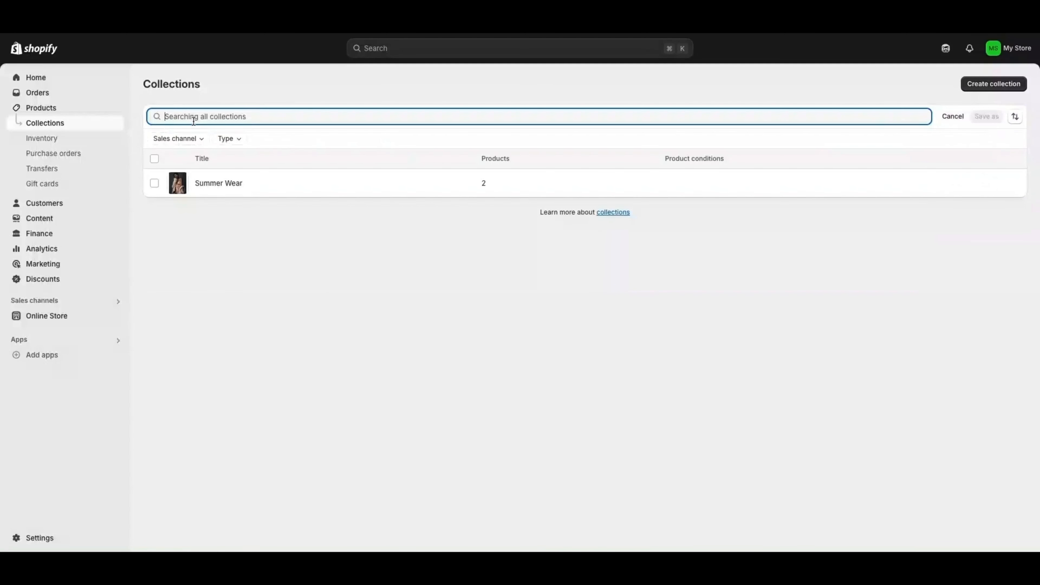
{"action": "left_click", "coordinate": [188, 142]}
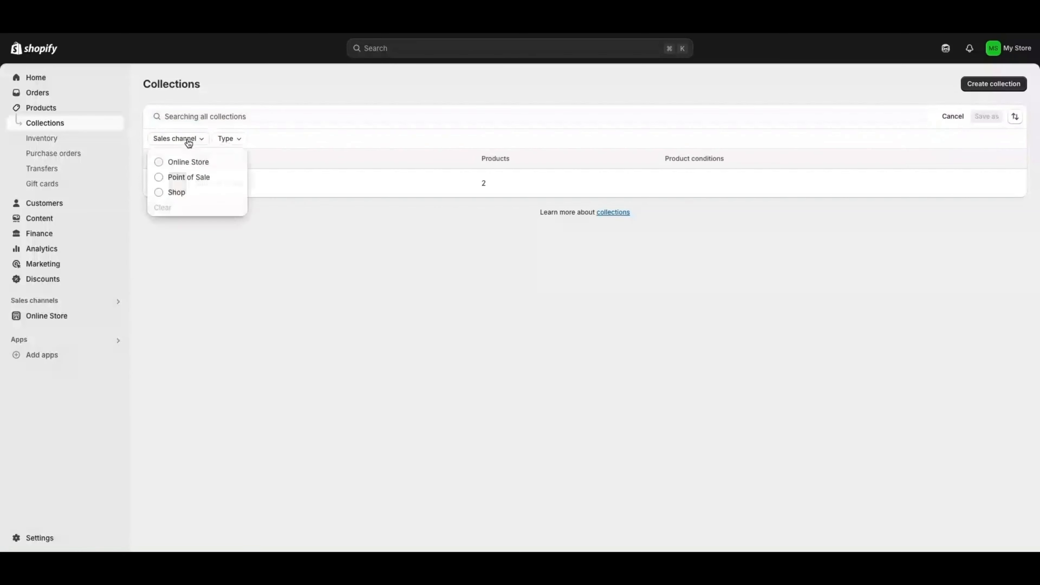
{"action": "left_click", "coordinate": [229, 139]}
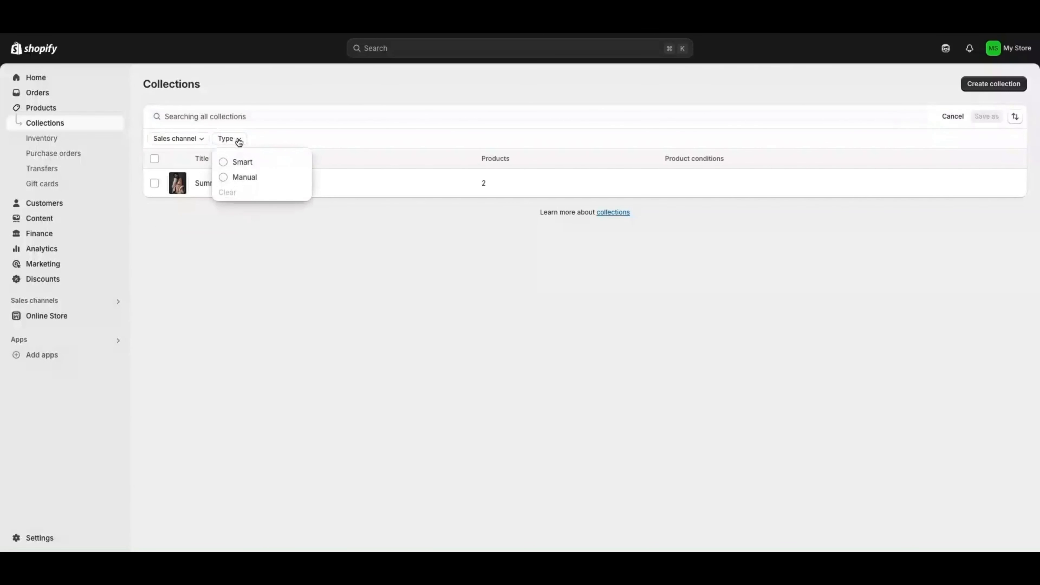
{"action": "left_click", "coordinate": [200, 116]}
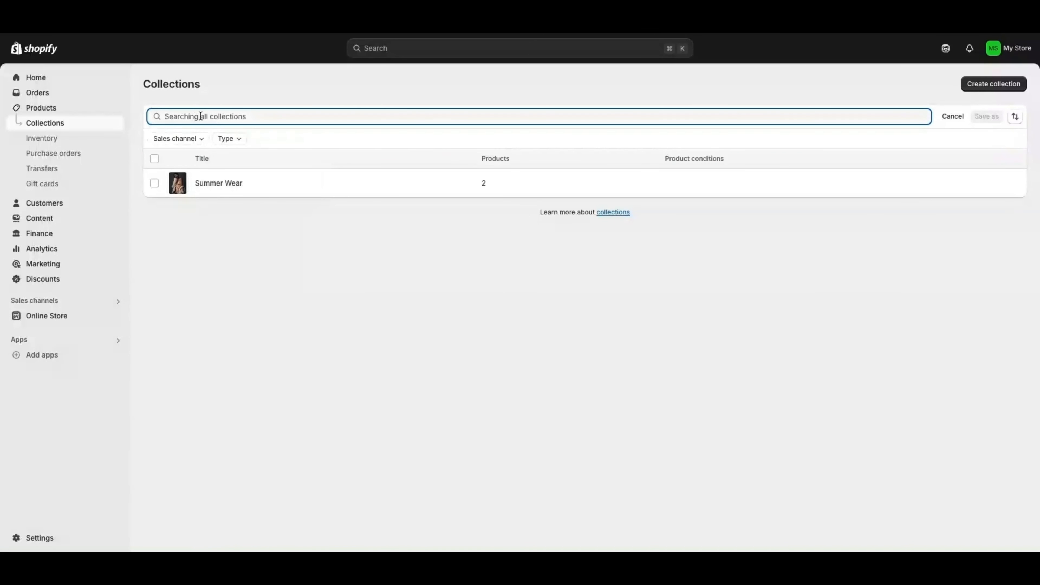
{"action": "type", "text": "summer"}
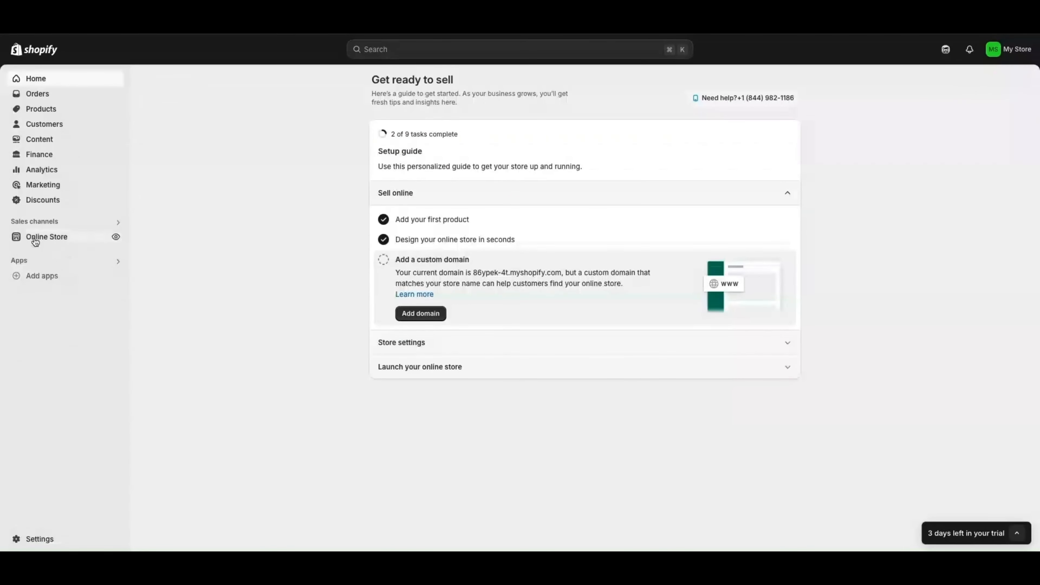
- Open the Online Store themes and preview the current Dawn theme
{"action": "left_click", "coordinate": [49, 240]}
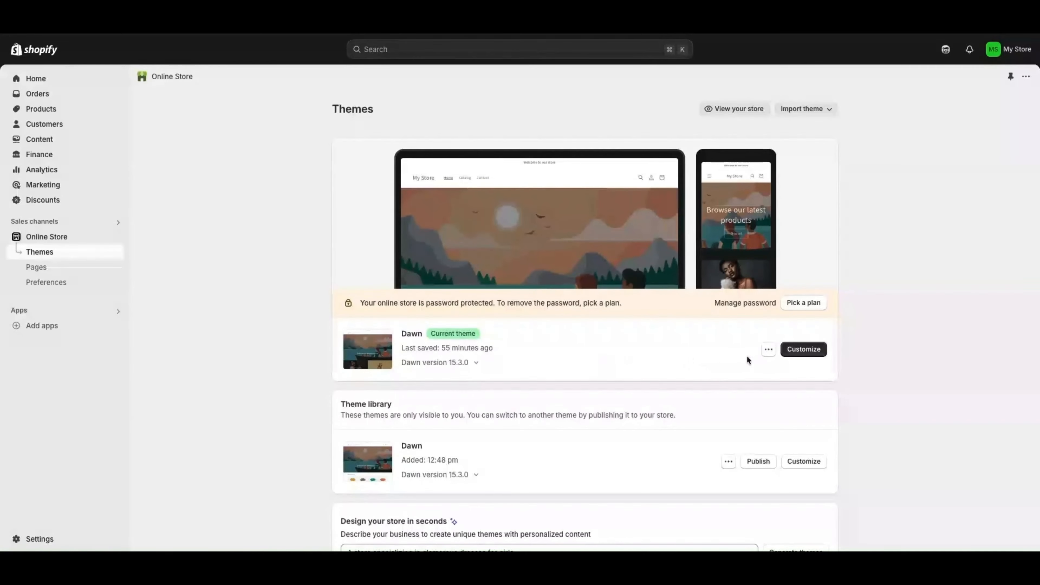
{"action": "left_click", "coordinate": [769, 352]}
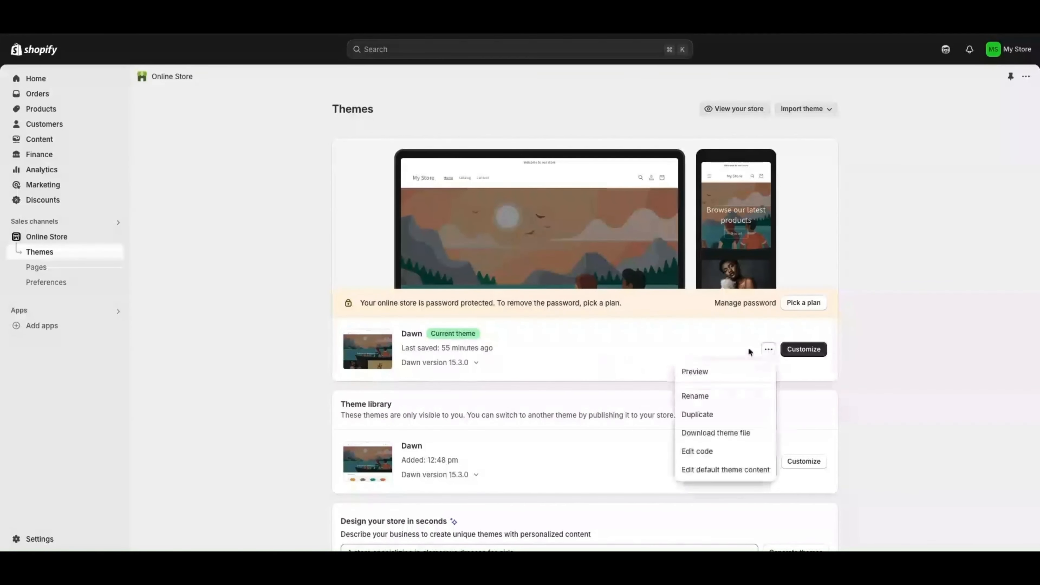
{"action": "left_click", "coordinate": [695, 373]}
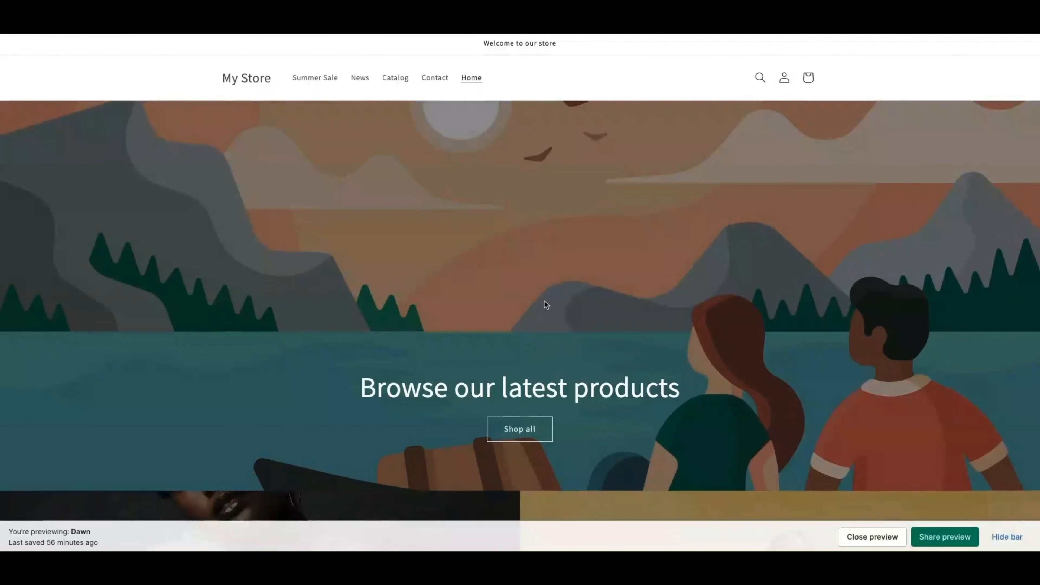
- Look over the previewed storefront's home page, including the image banner with the two fashion photos
{"action": "scroll", "coordinate": [543, 303], "scroll_direction": "down", "scroll_amount": 5}
{"action": "scroll", "coordinate": [551, 302], "scroll_direction": "down", "scroll_amount": 3}
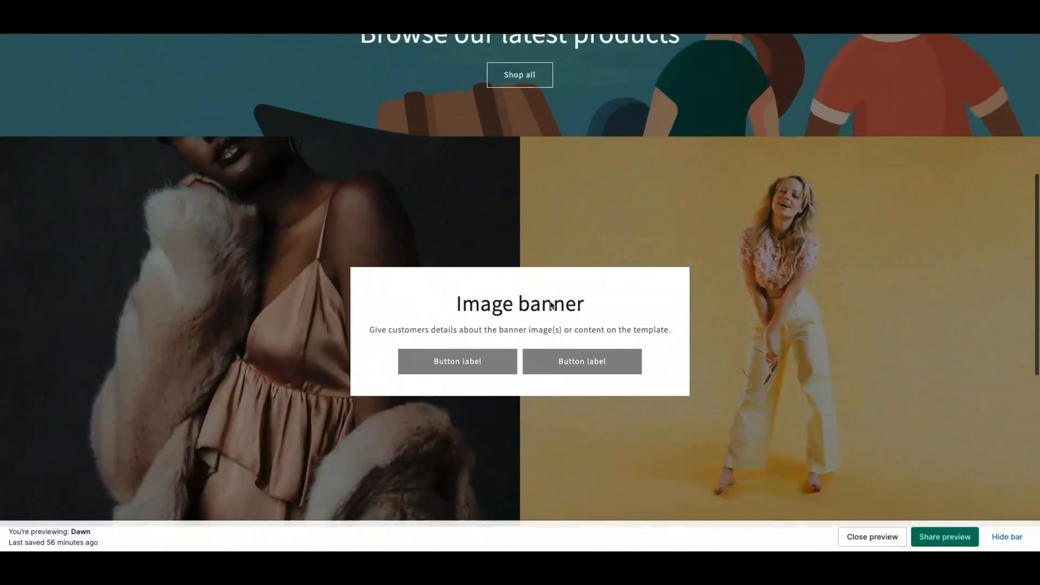
{"action": "scroll", "coordinate": [430, 147], "scroll_direction": "up", "scroll_amount": 9}
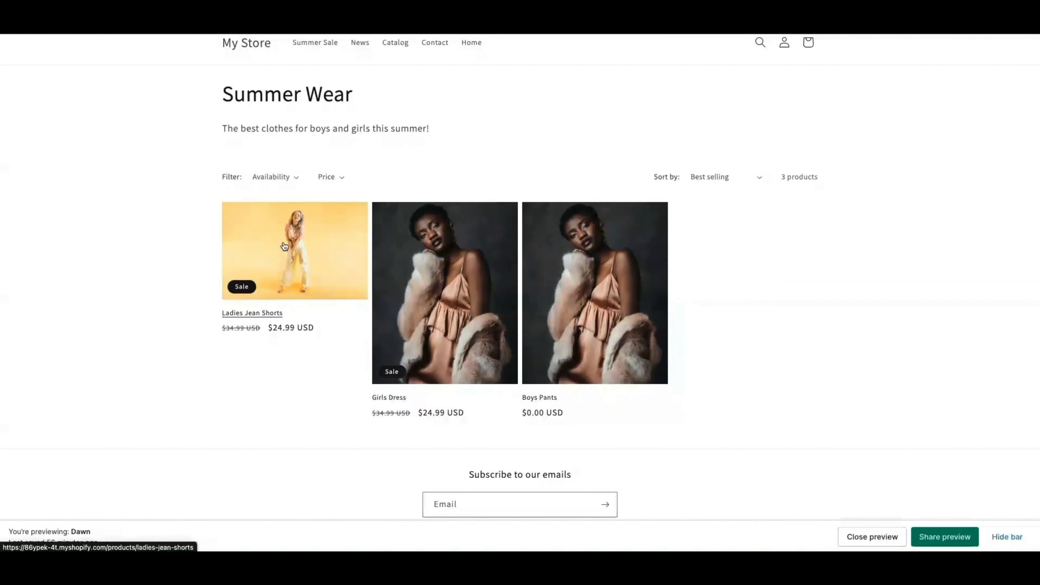
- Open the Ladies Jean Shorts product from the Summer Wear collection, add one to the cart and review the cart page
{"action": "left_click", "coordinate": [302, 253]}
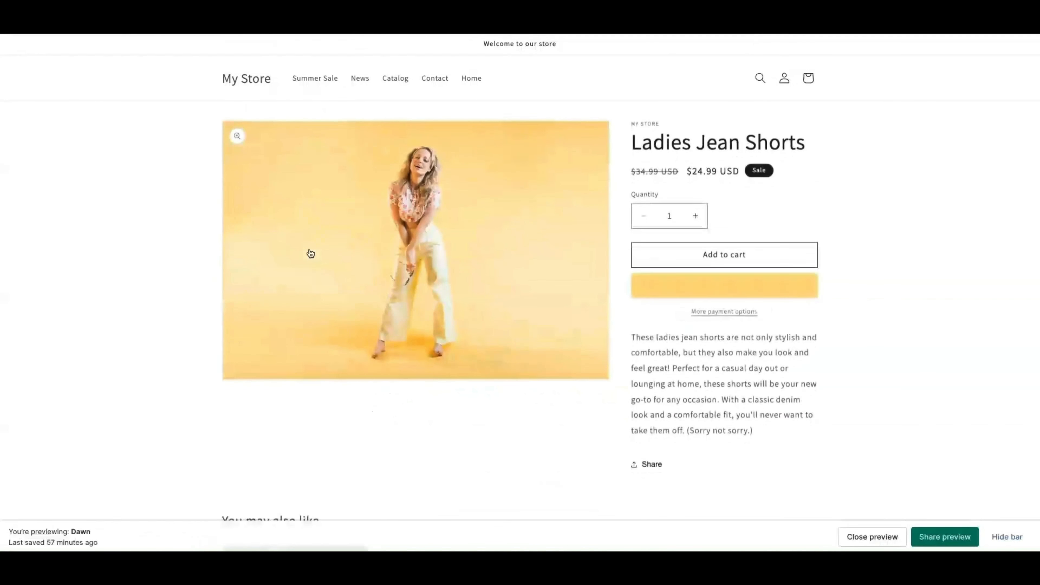
{"action": "left_click", "coordinate": [723, 254]}
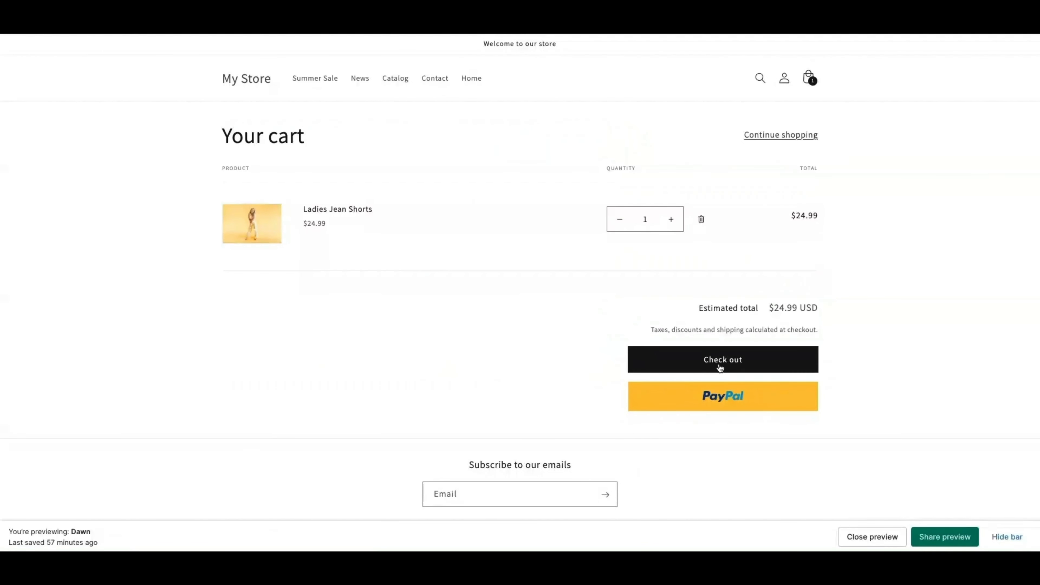
{"action": "scroll", "coordinate": [721, 366], "scroll_direction": "down", "scroll_amount": 1}
{"action": "scroll", "coordinate": [720, 327], "scroll_direction": "up", "scroll_amount": 1}
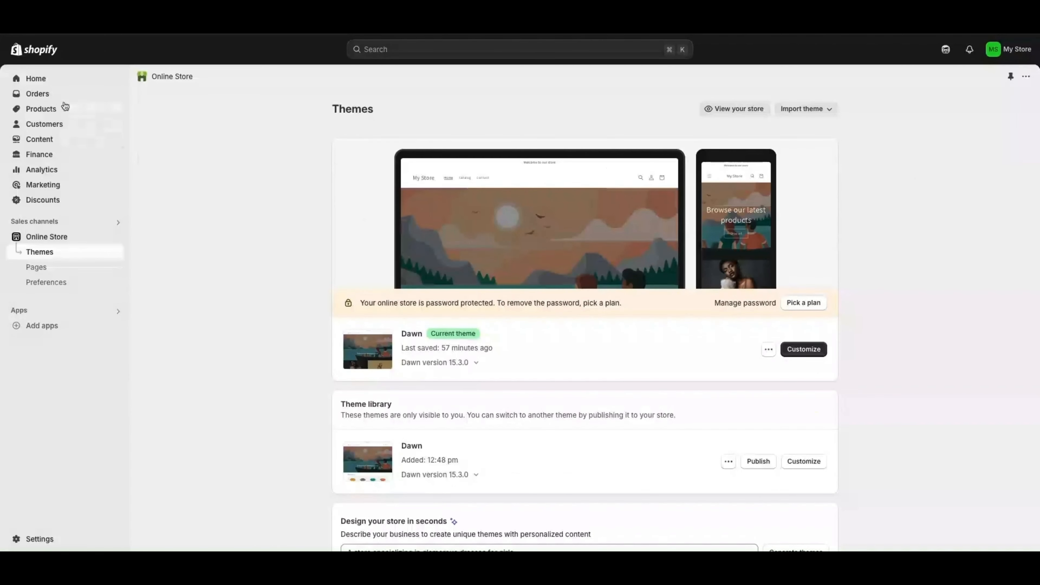
- Return to the Shopify admin home page to view the store's setup guide
{"action": "left_click", "coordinate": [36, 78]}
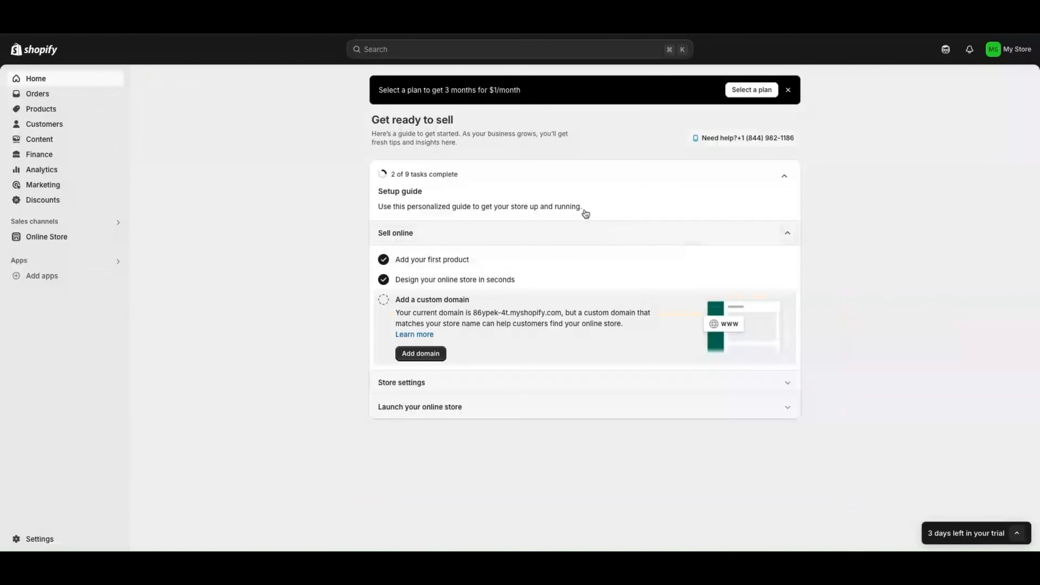